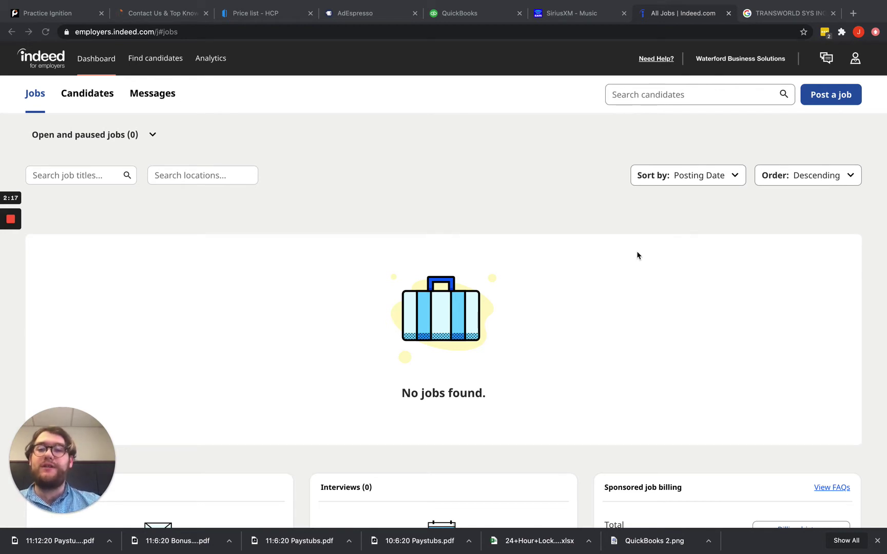
scroll(465, 266, down, 4)
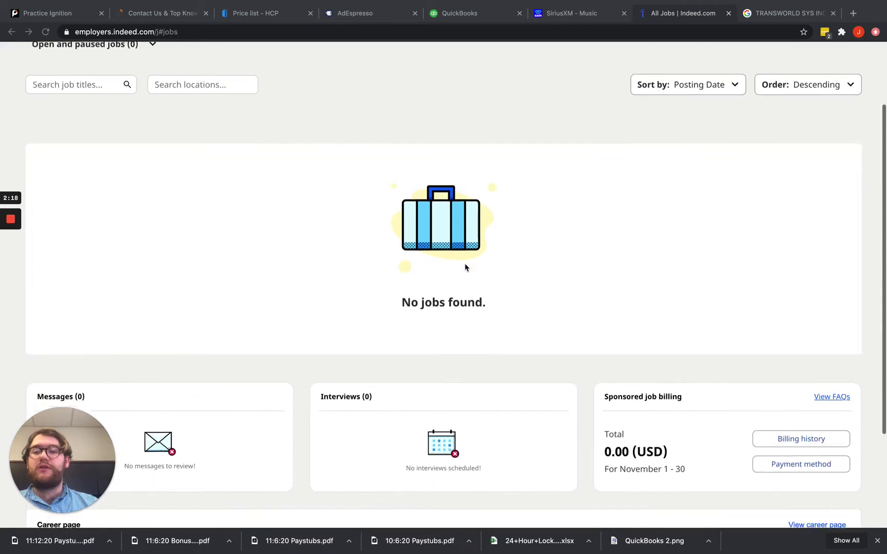
scroll(465, 266, up, 3)
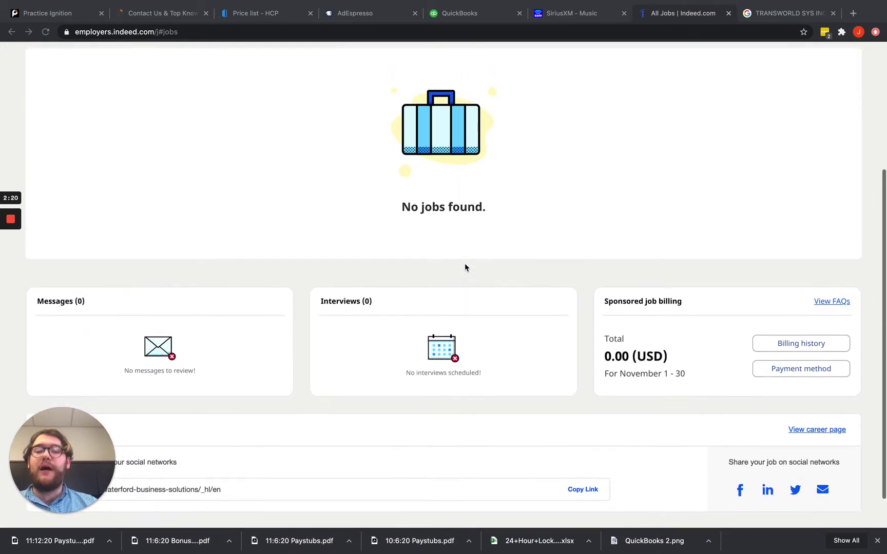
scroll(465, 266, up, 2)
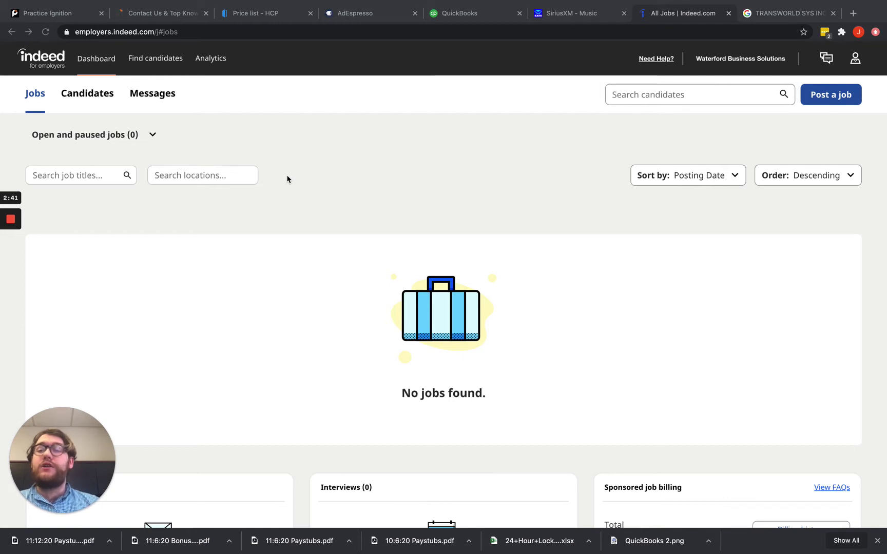
scroll(287, 179, down, 3)
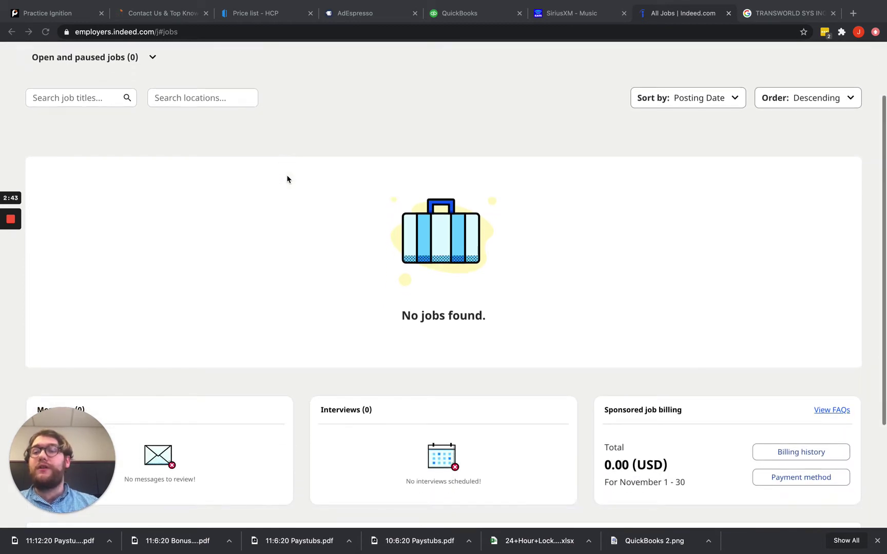
scroll(287, 179, up, 3)
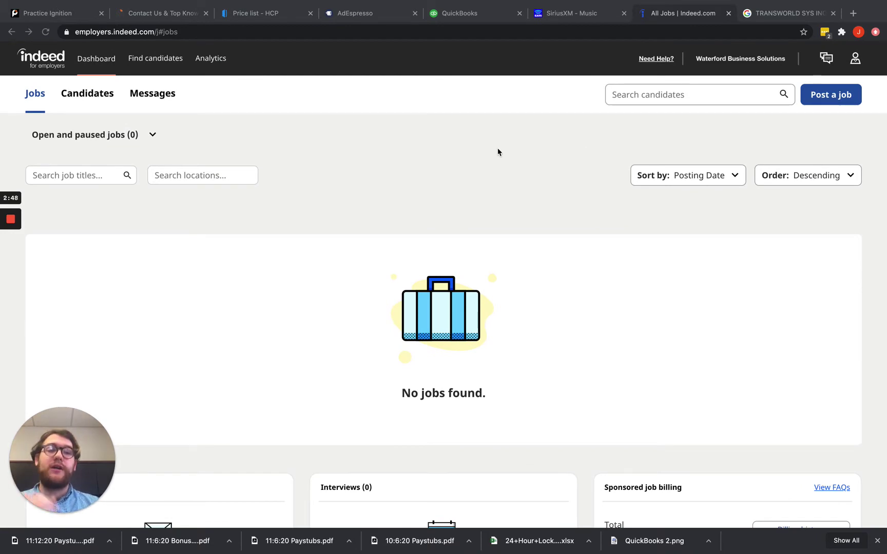
Start a new job post from the employer dashboard.
click(821, 96)
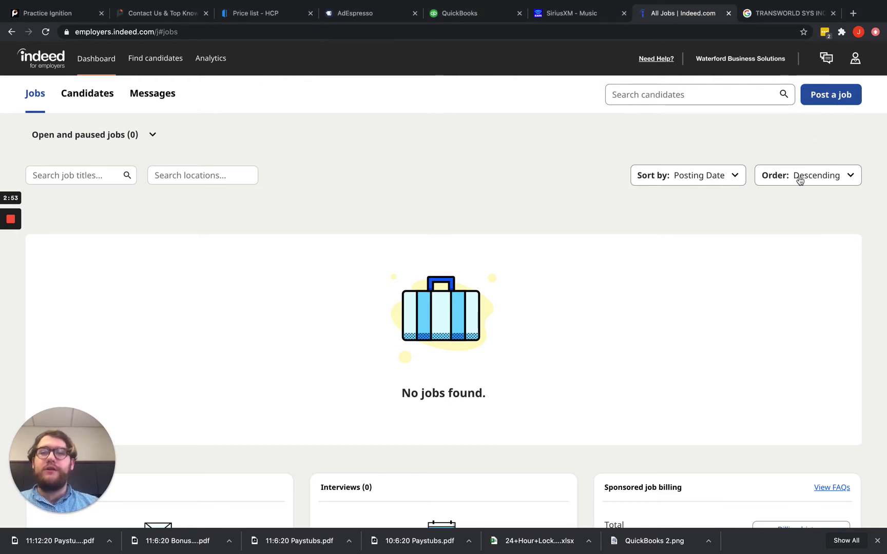
click(836, 97)
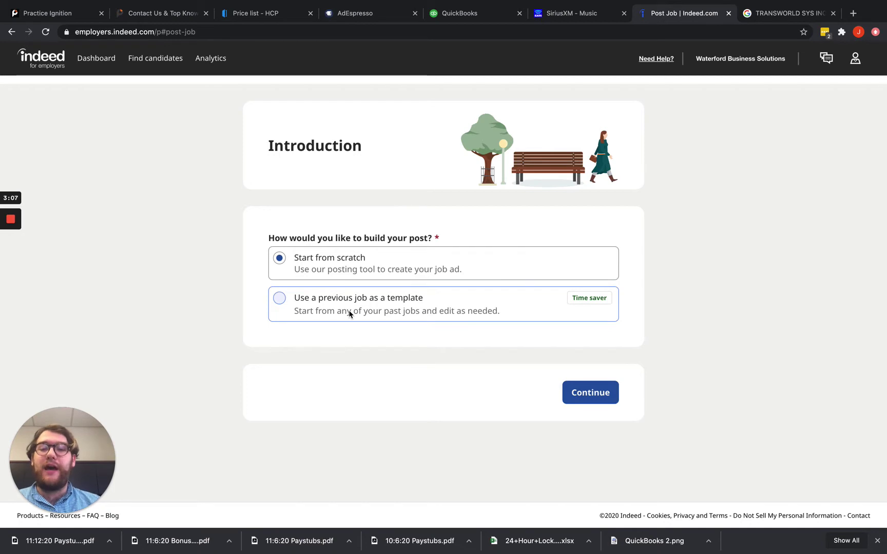
click(370, 300)
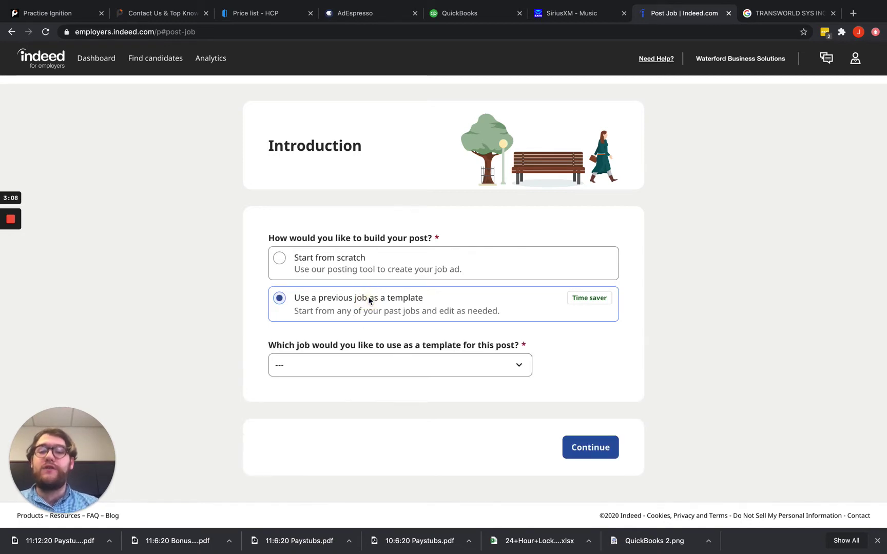
click(526, 366)
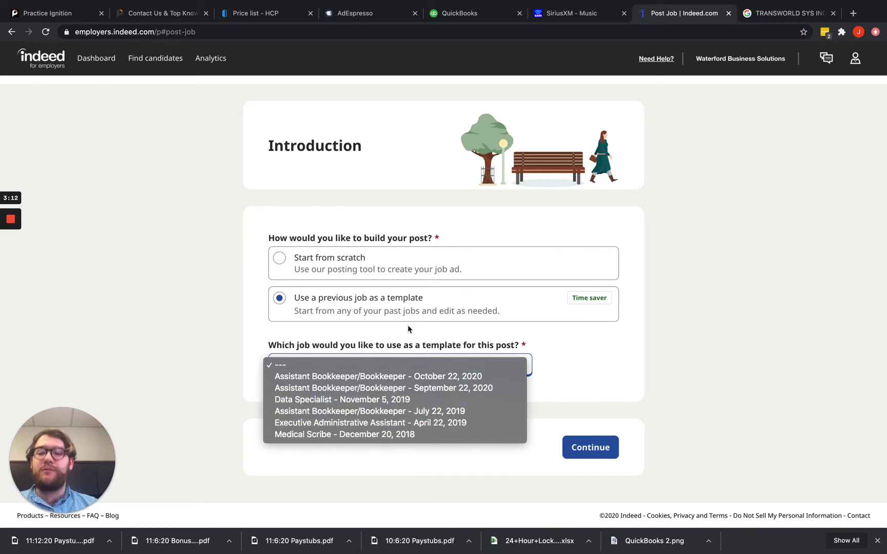
click(282, 262)
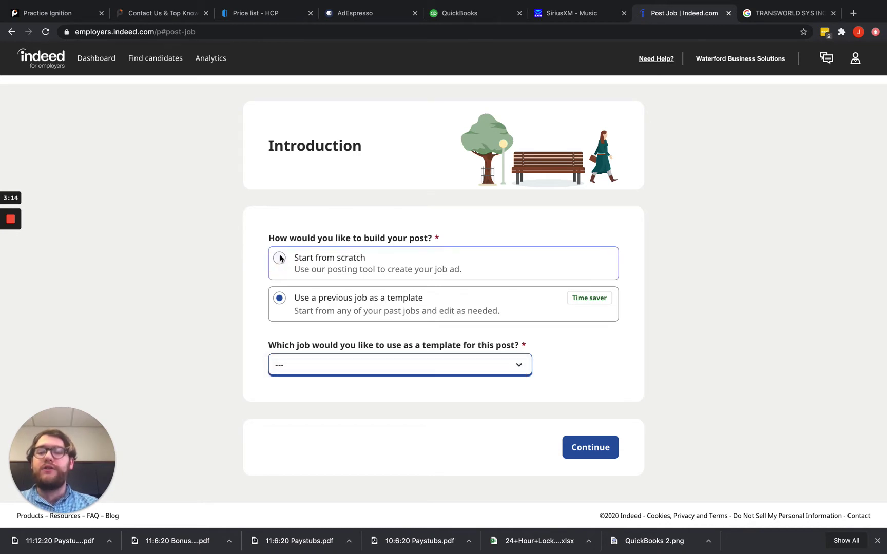
click(281, 261)
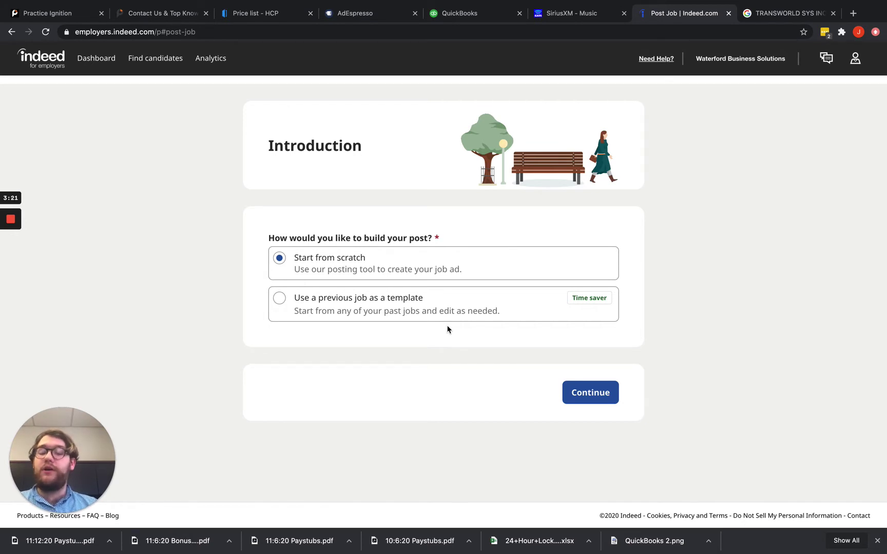
Continue with the post built from scratch and set the job title to the suggested HVAC Technician.
click(592, 401)
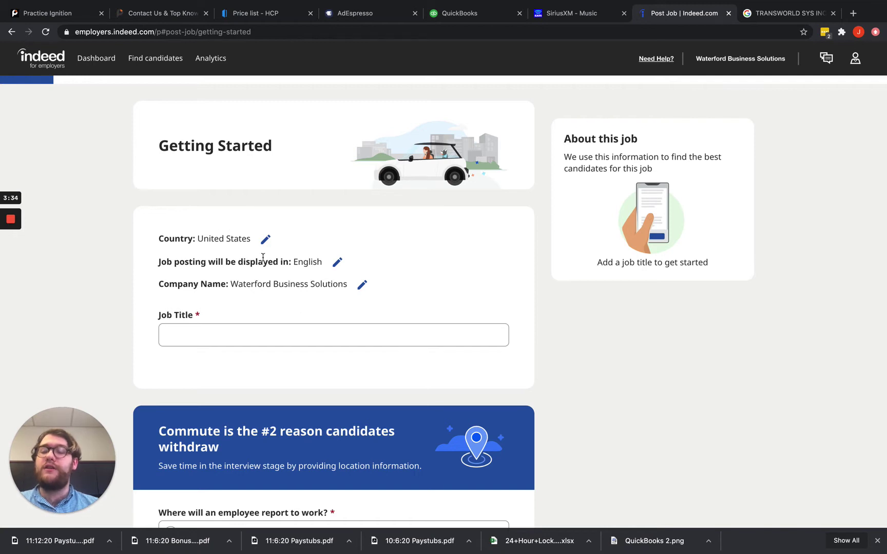
drag(268, 262, 320, 263)
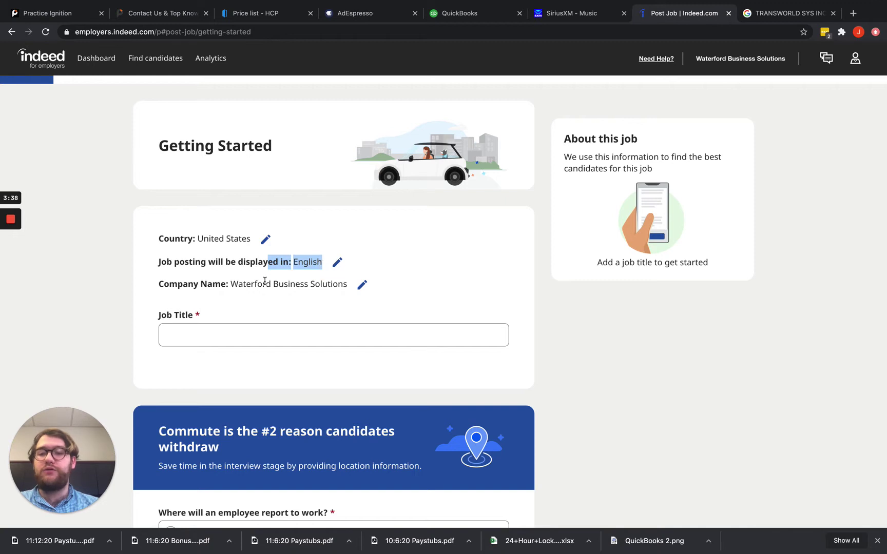
drag(230, 284, 348, 283)
click(194, 338)
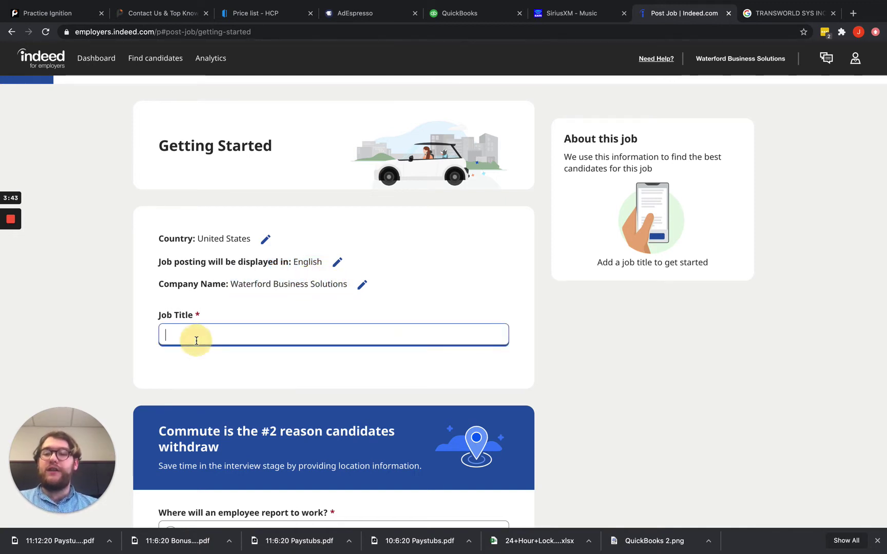
text(HVA)
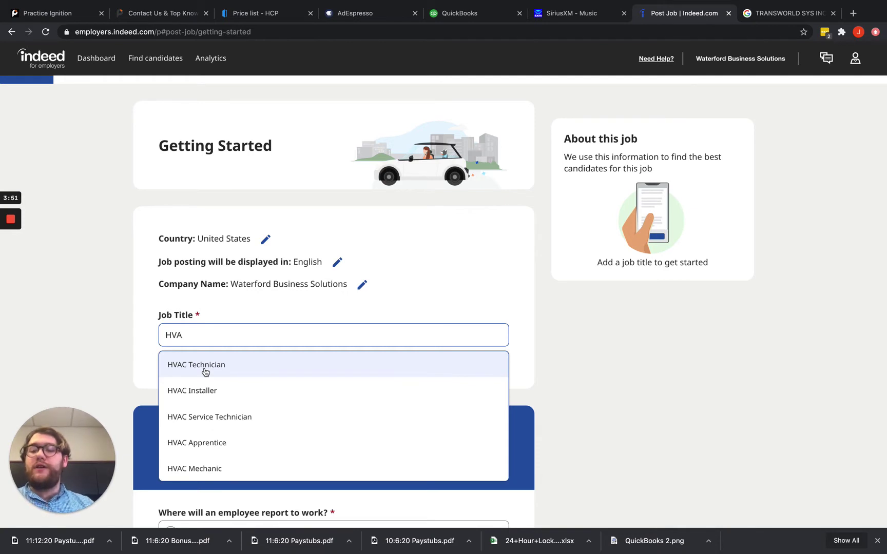
scroll(217, 431, down, 2)
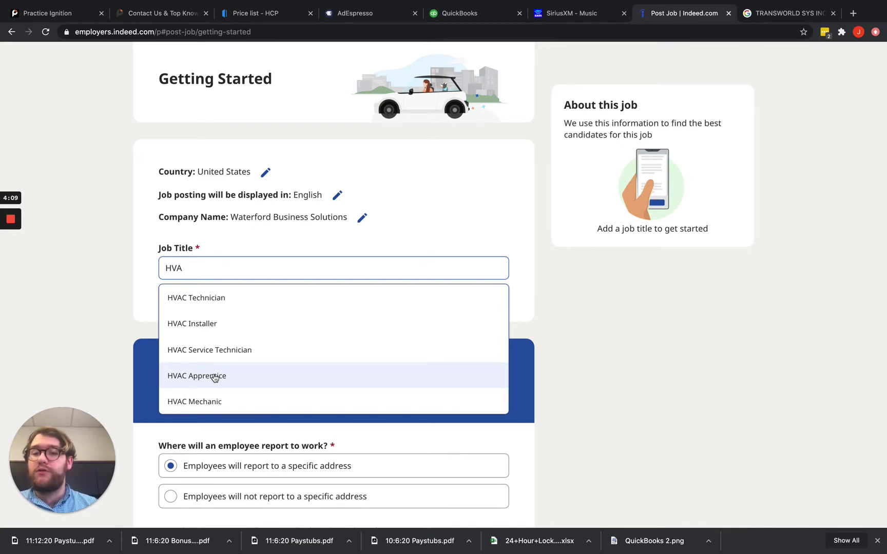
click(207, 304)
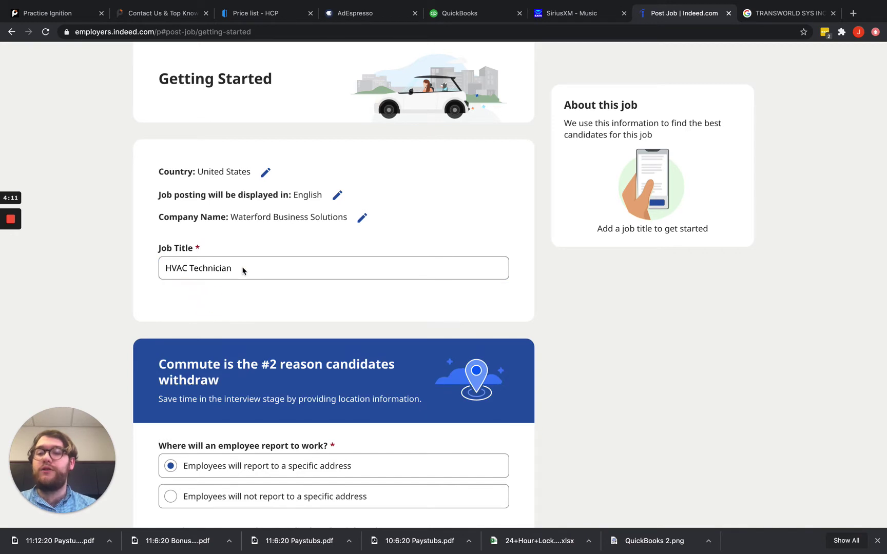
scroll(299, 337, down, 2)
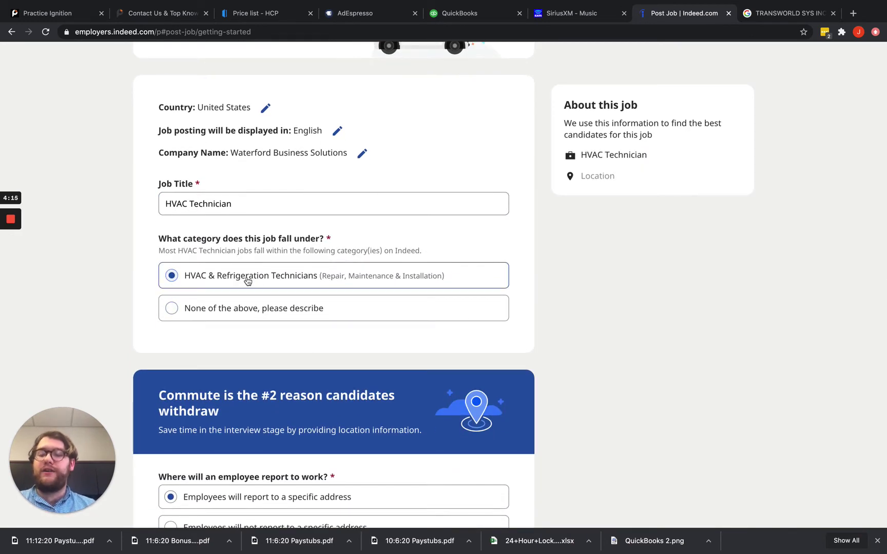
click(174, 307)
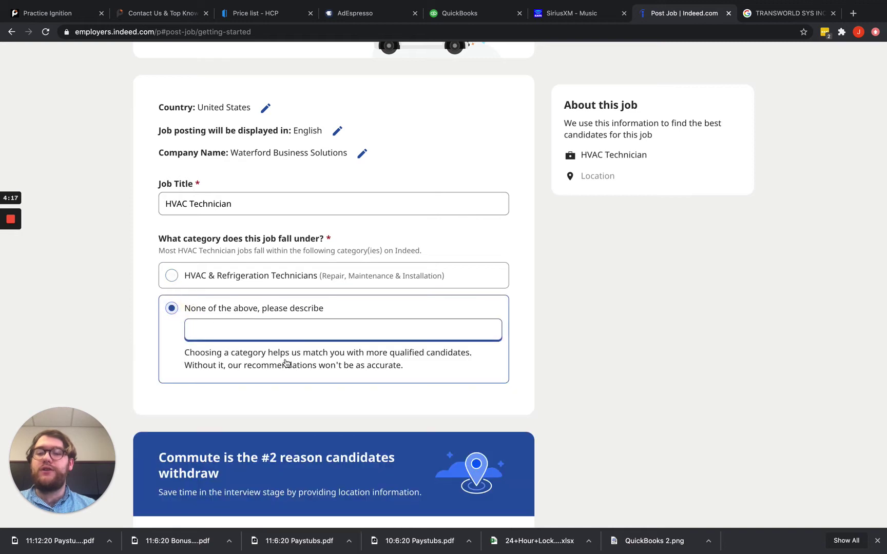
click(222, 275)
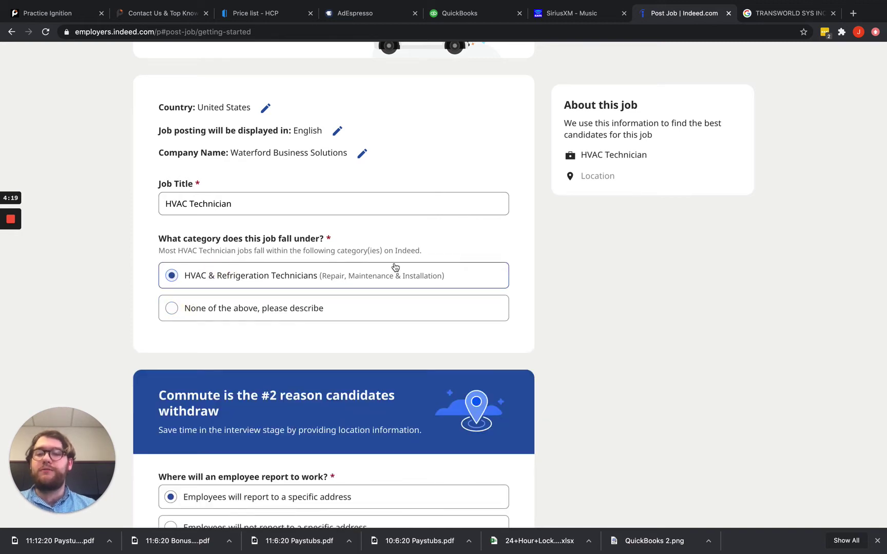
scroll(287, 260, down, 2)
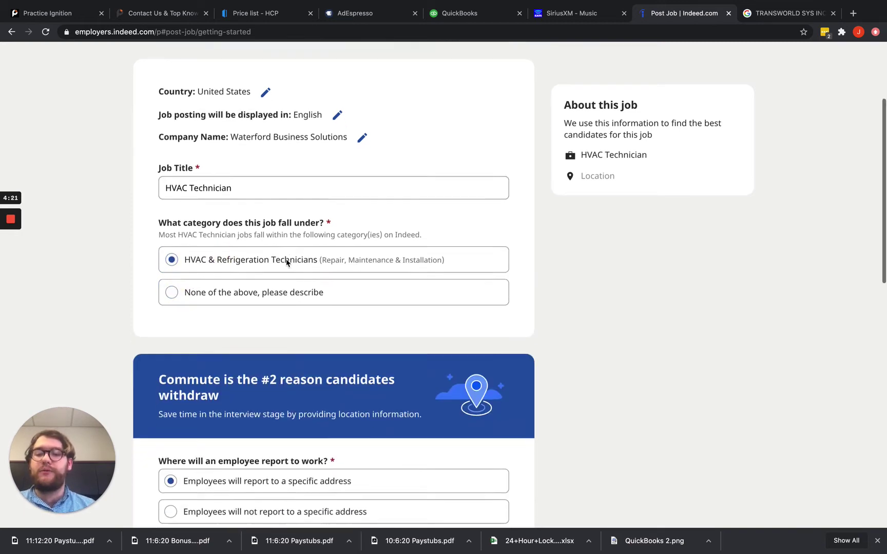
scroll(286, 261, down, 5)
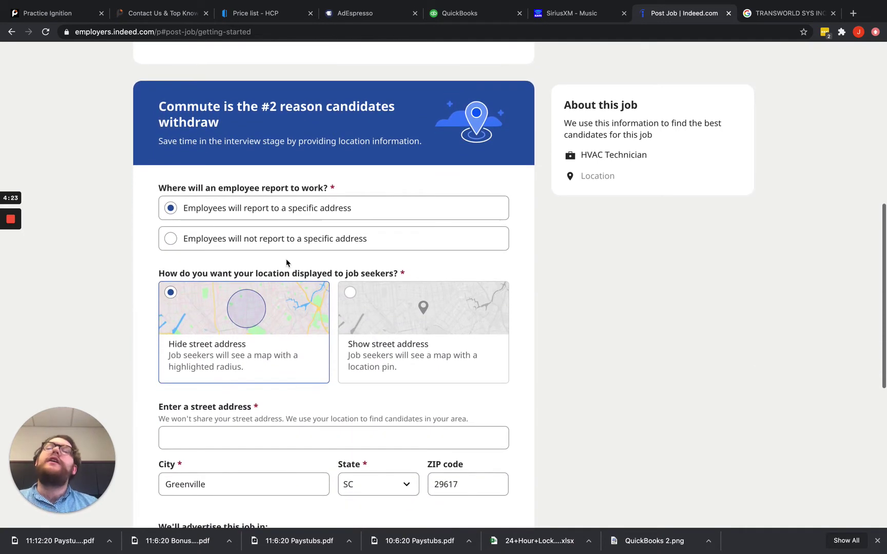
drag(230, 125, 158, 105)
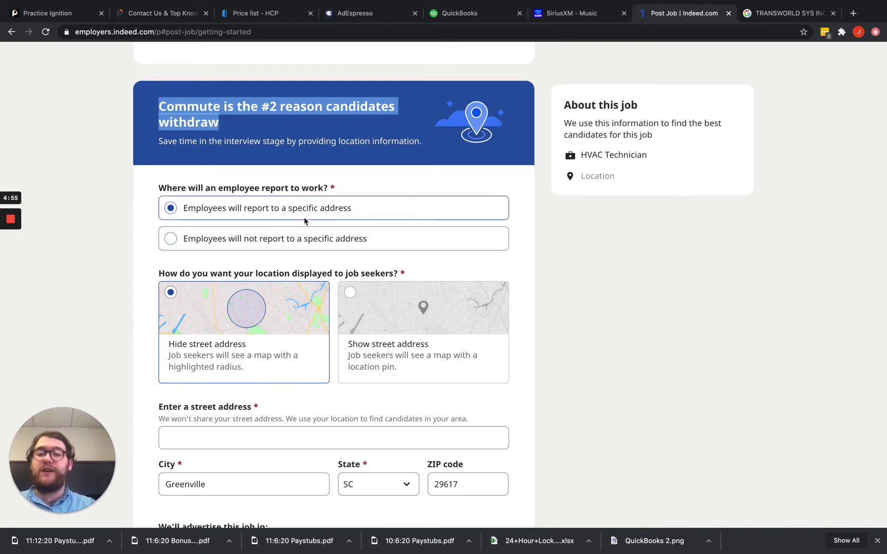
click(259, 239)
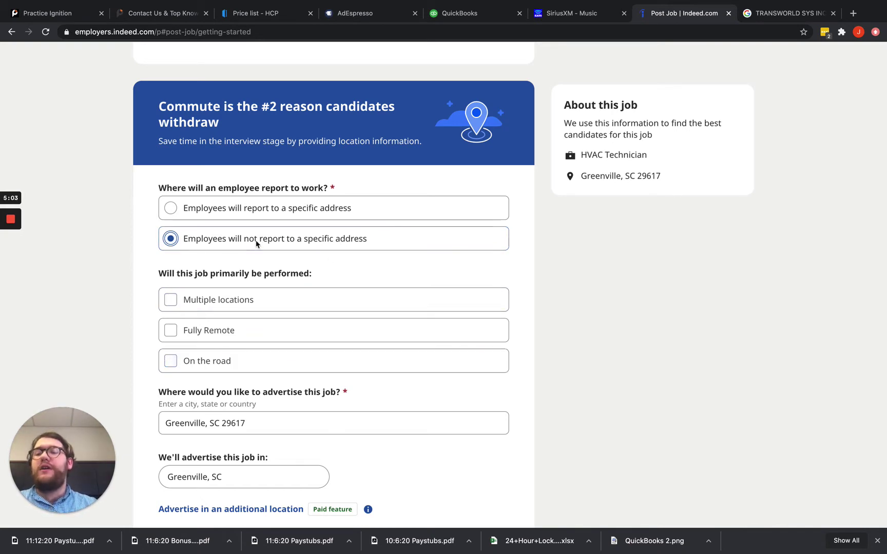
click(171, 361)
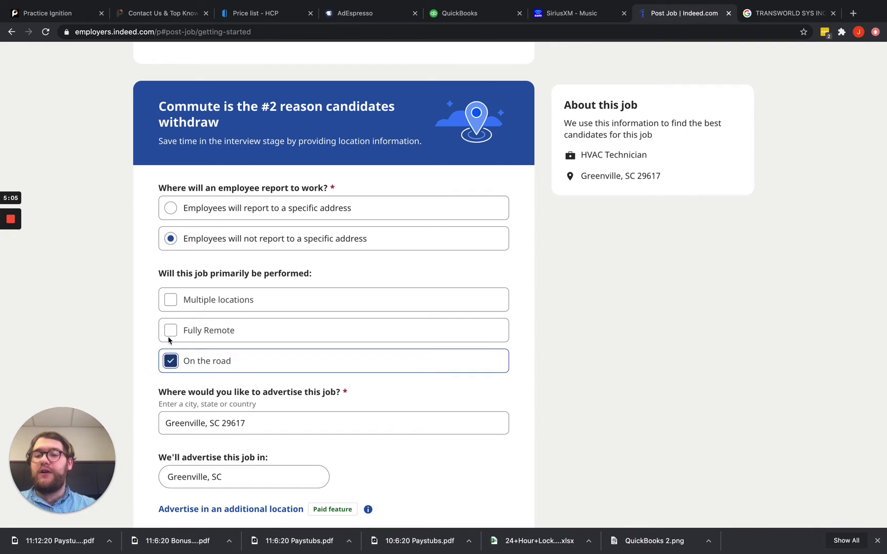
click(170, 333)
click(169, 360)
click(169, 329)
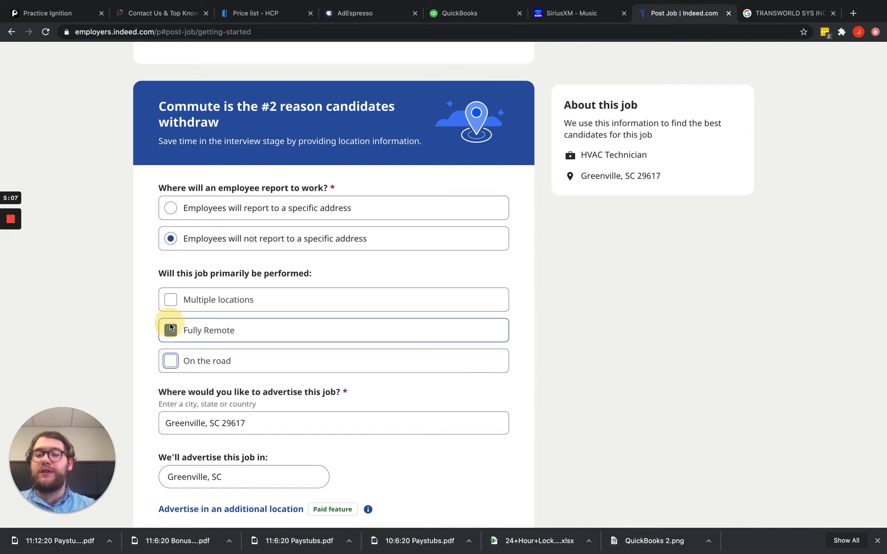
click(177, 211)
Have the location displayed to job seekers with the street address hidden, and enter the workplace's street address from the matching suggestion.
scroll(278, 304, down, 3)
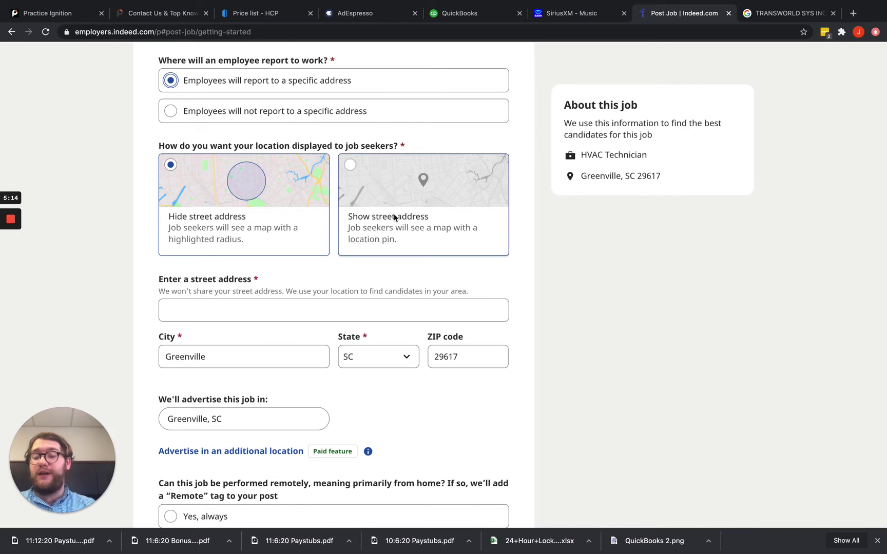
click(350, 165)
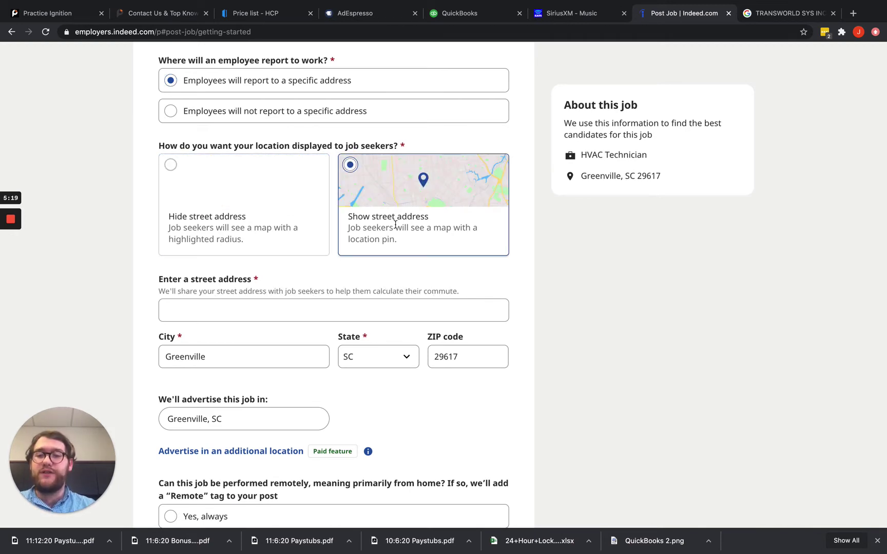
click(171, 165)
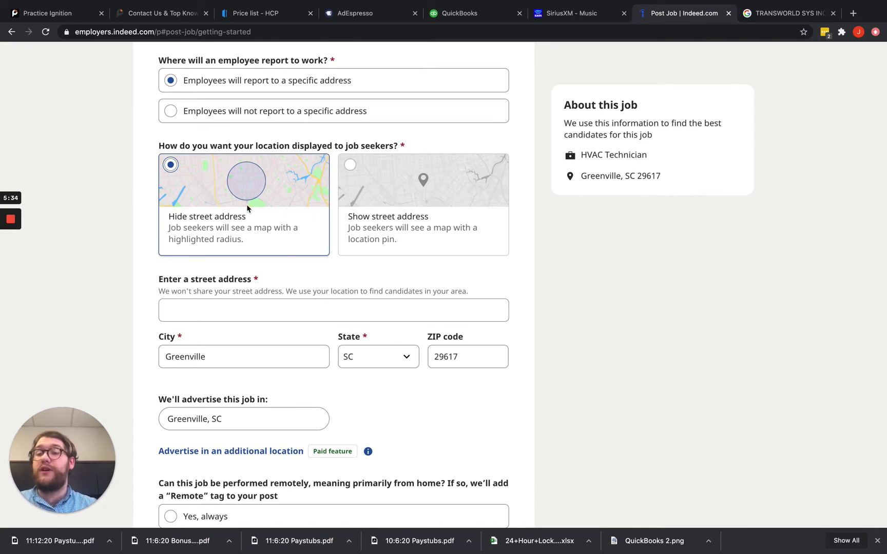
scroll(226, 289, down, 2)
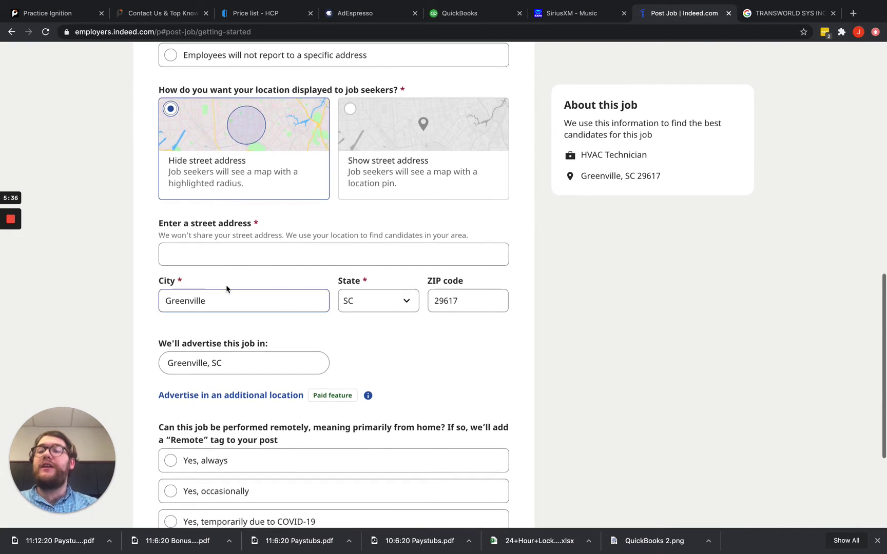
click(222, 253)
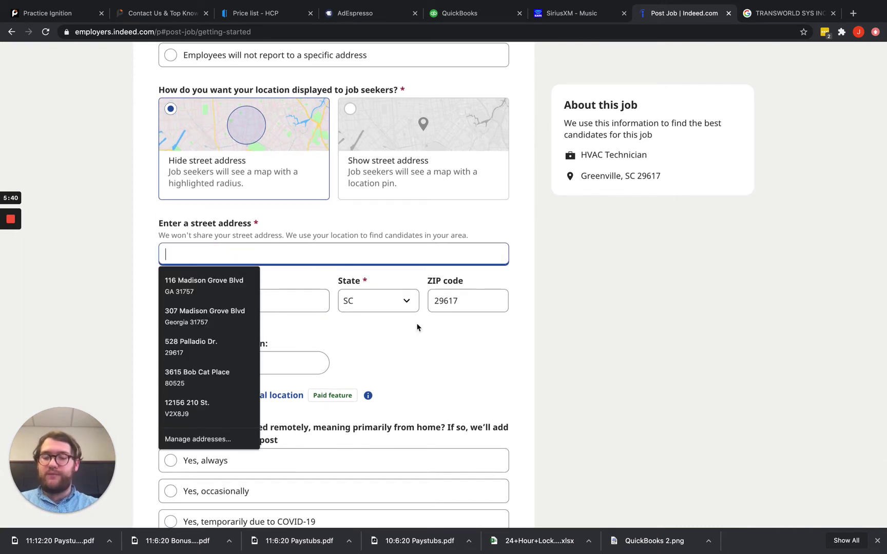
text(330)
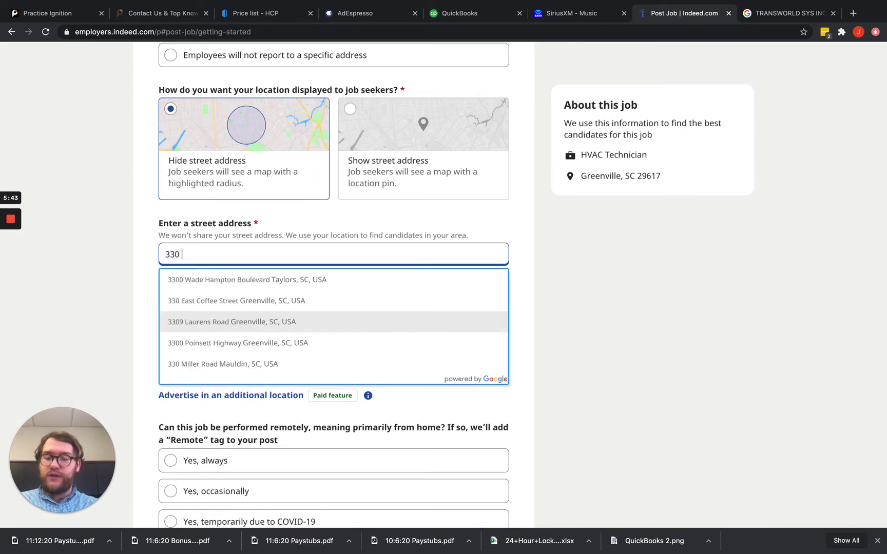
text( E Cof)
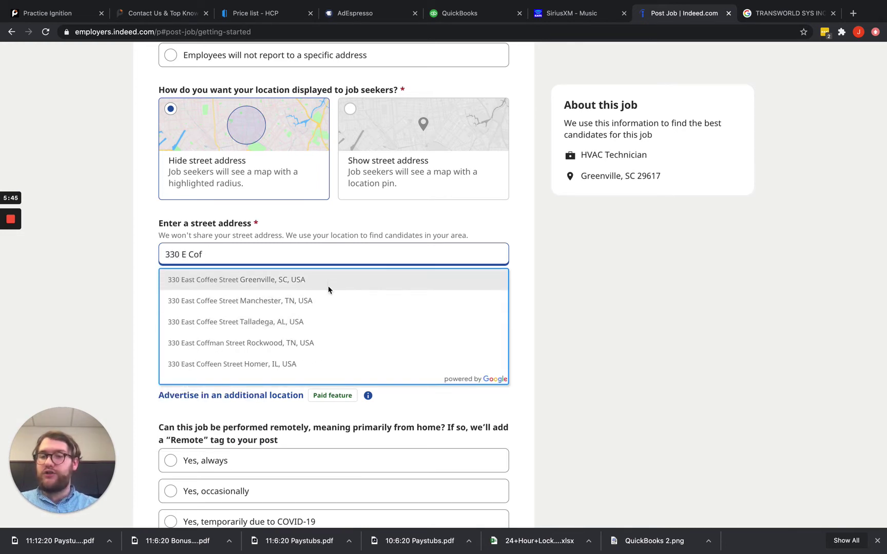
click(329, 280)
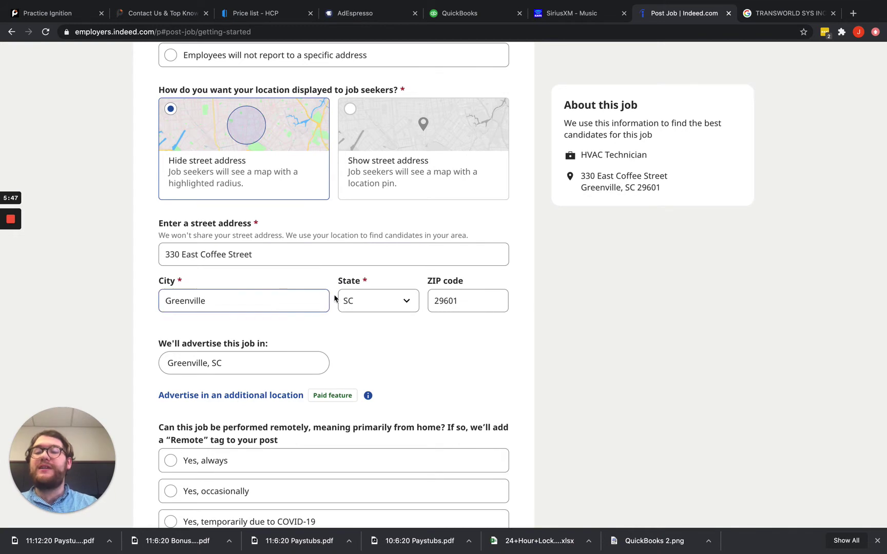
drag(222, 364, 166, 368)
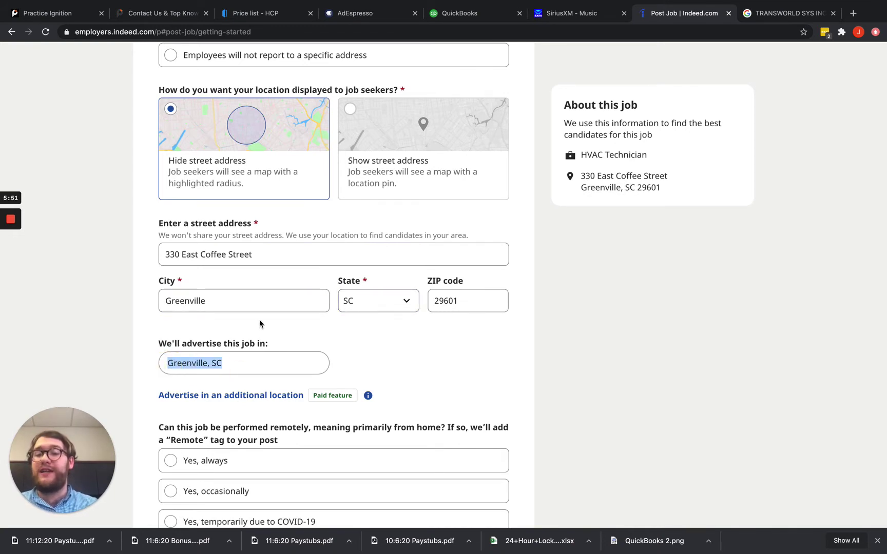
Review the hidden street address setting, the city where the job is advertised, and the paid option to advertise in an additional location.
scroll(259, 323, down, 1)
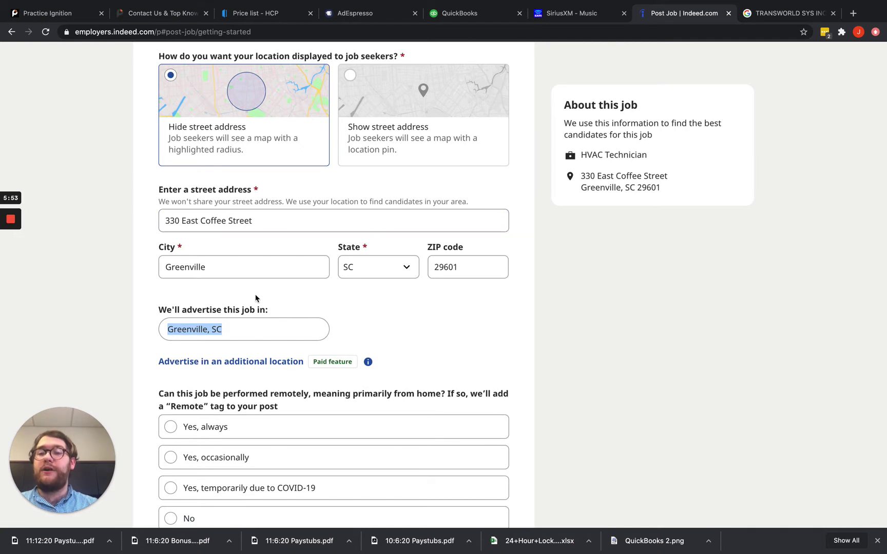
scroll(242, 178, up, 1)
drag(235, 149, 169, 145)
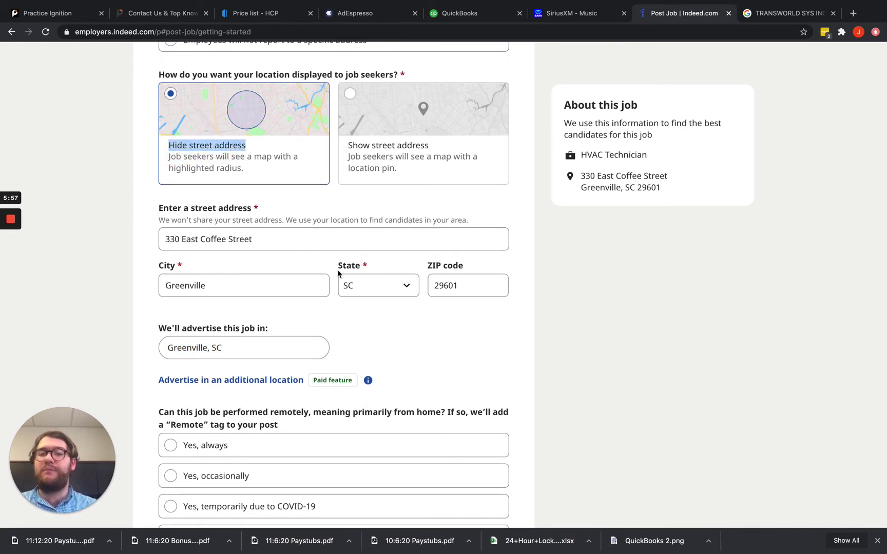
click(417, 343)
scroll(424, 344, down, 4)
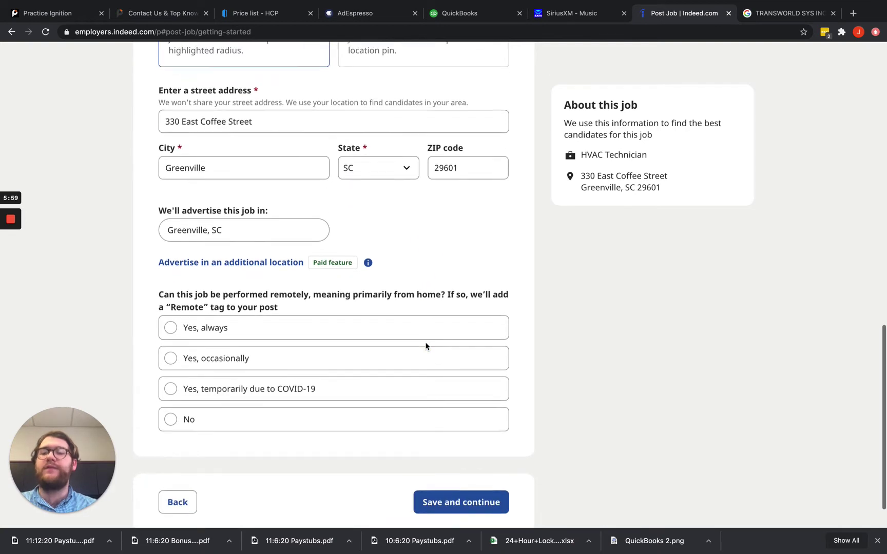
scroll(426, 345, down, 2)
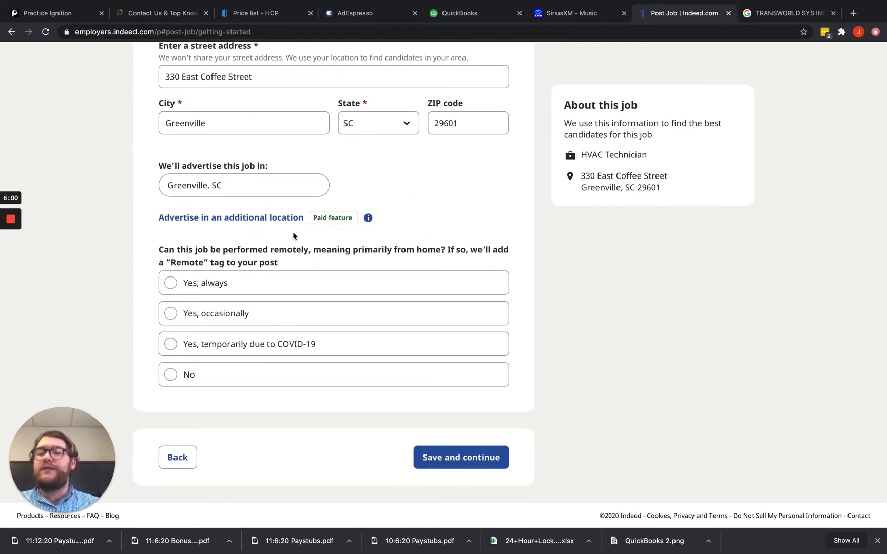
drag(354, 218, 228, 218)
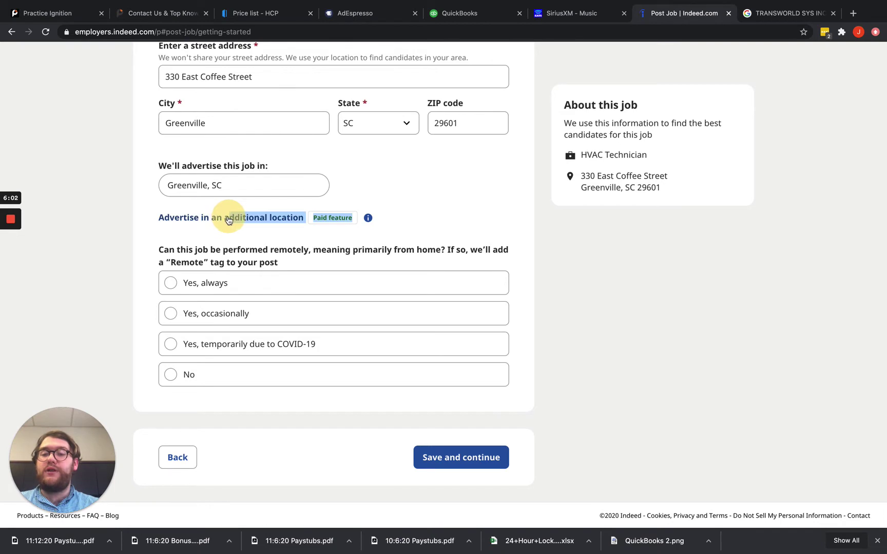
click(149, 216)
triple_click(157, 222)
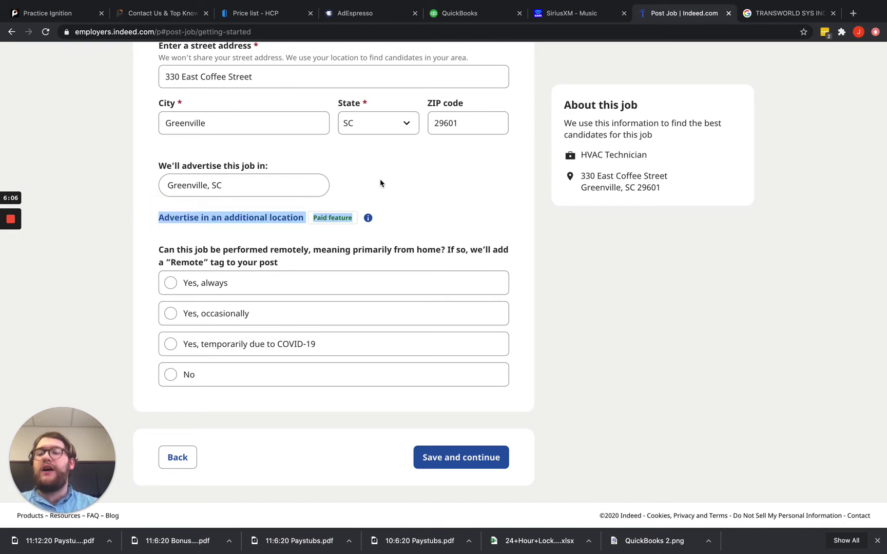
drag(238, 187, 166, 187)
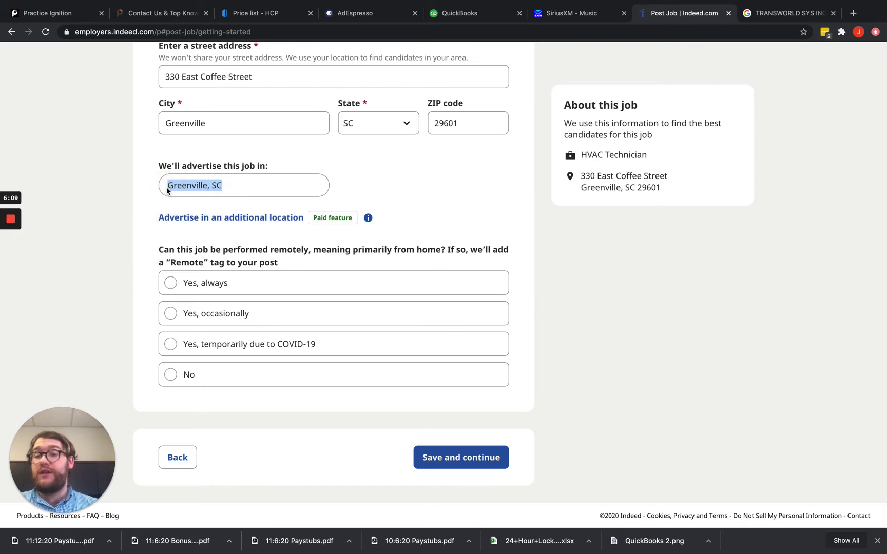
drag(317, 218, 352, 219)
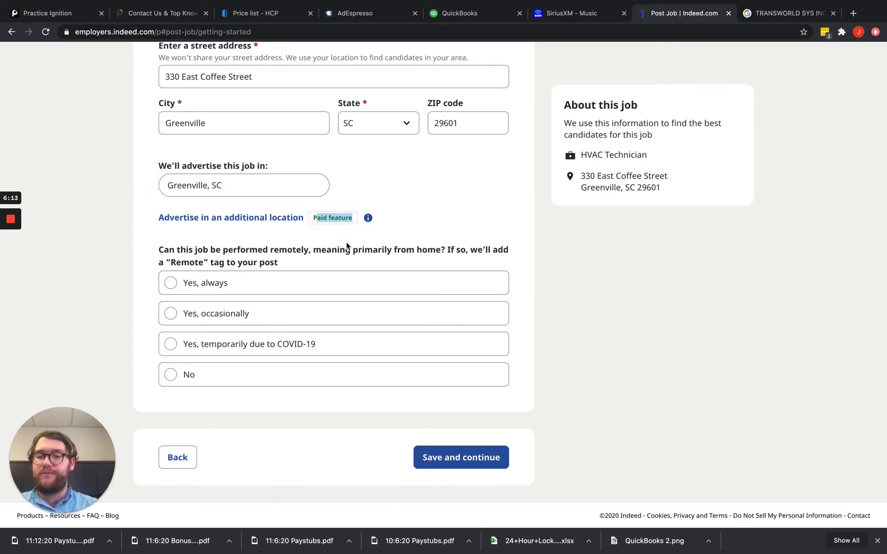
click(337, 238)
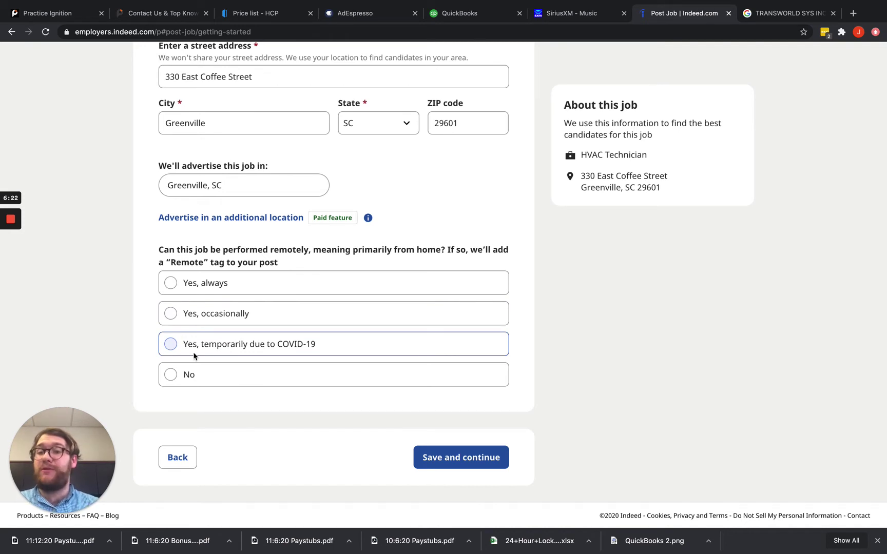
Answer No to whether the job can be performed remotely, and save to continue to the job details.
click(174, 378)
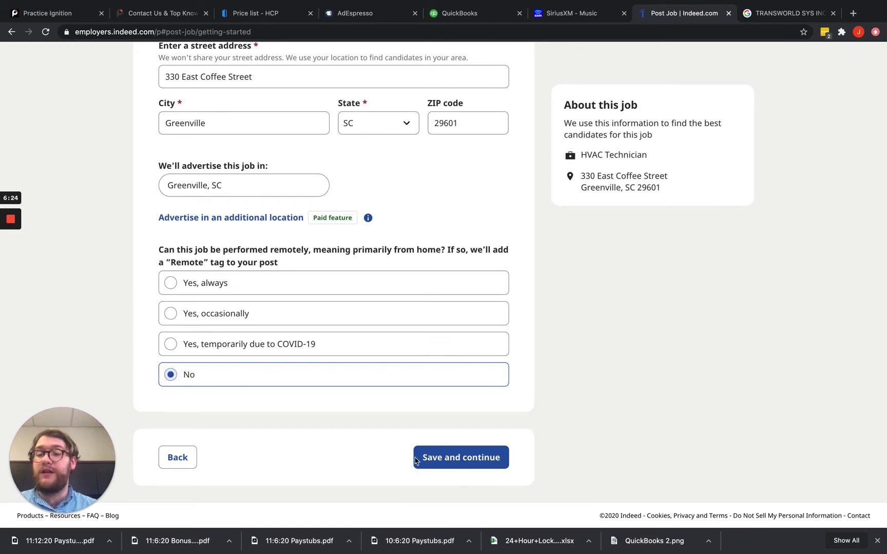
click(466, 458)
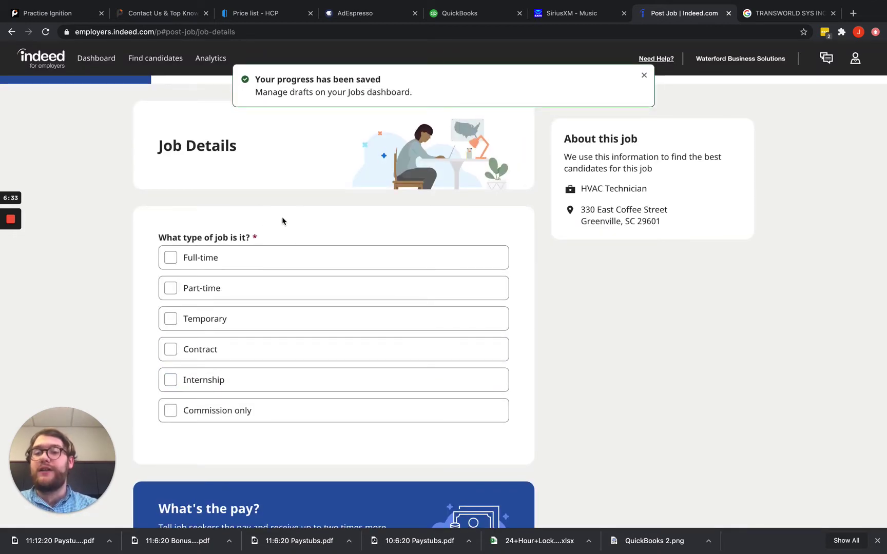
Set the job type to both Full-time and Temporary.
click(171, 257)
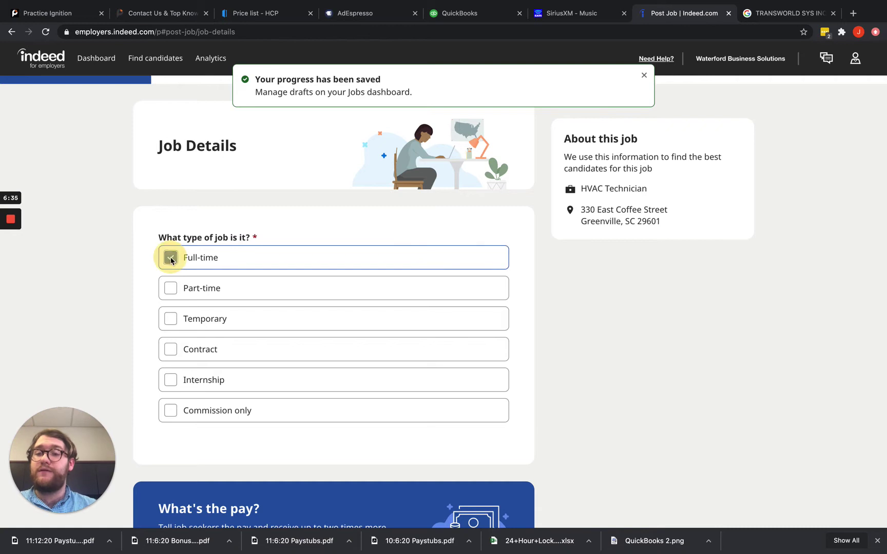
click(170, 319)
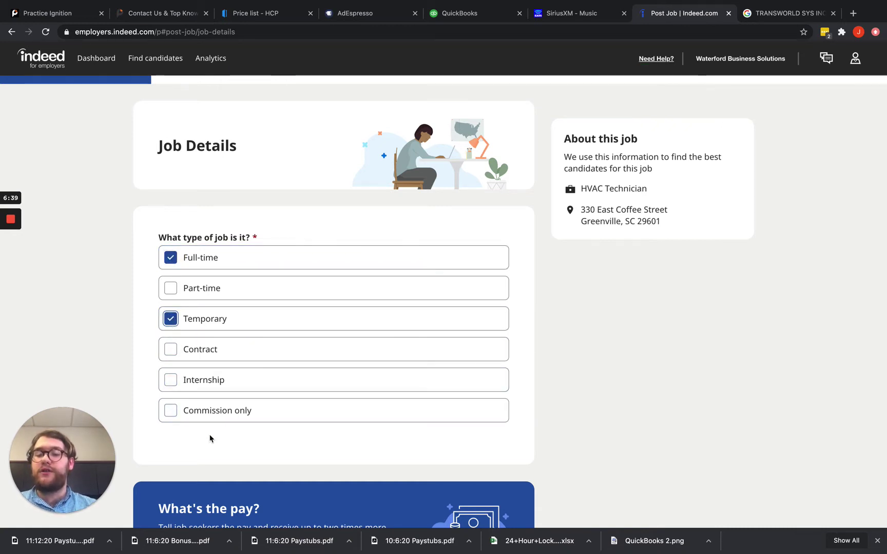
Examine the most reported salary for similar jobs, the available pay formats, and the pre-filled hourly pay range.
scroll(210, 436, down, 1)
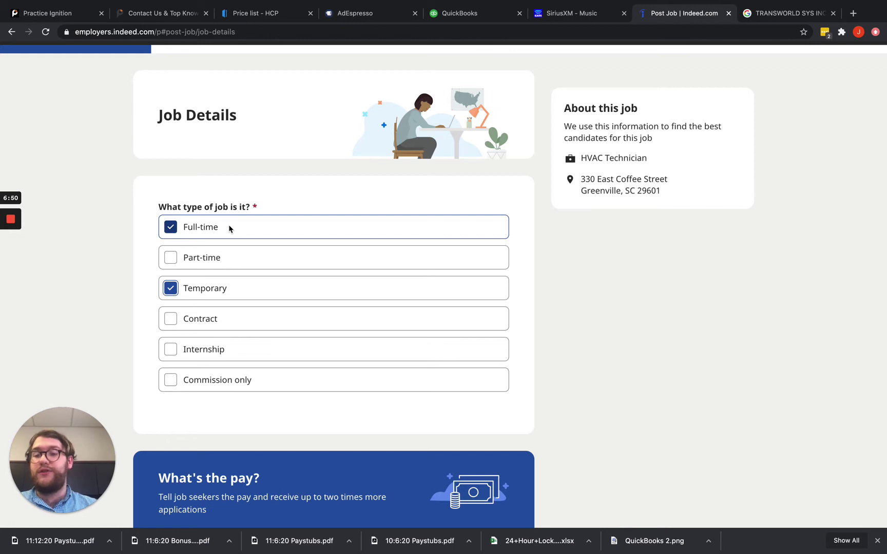
scroll(229, 229, down, 6)
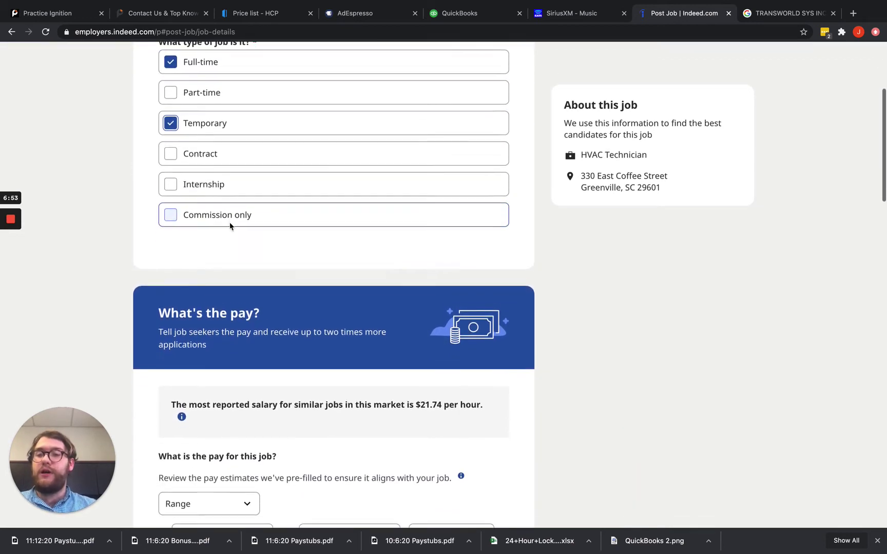
scroll(232, 246, down, 2)
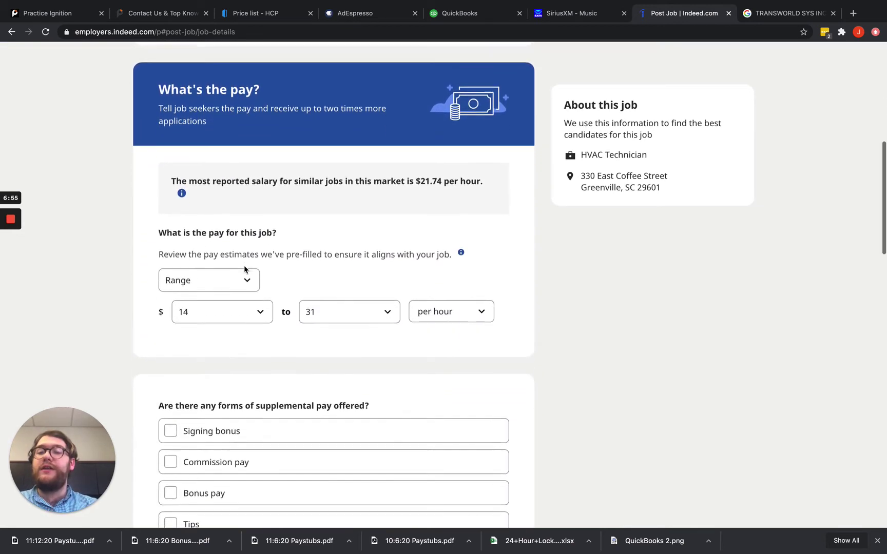
drag(221, 151, 456, 167)
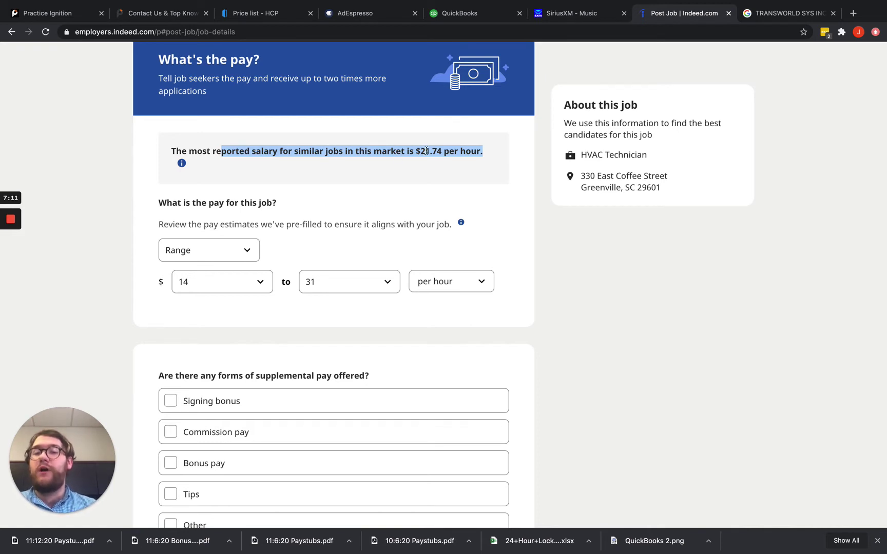
click(408, 153)
drag(408, 152, 431, 149)
click(441, 168)
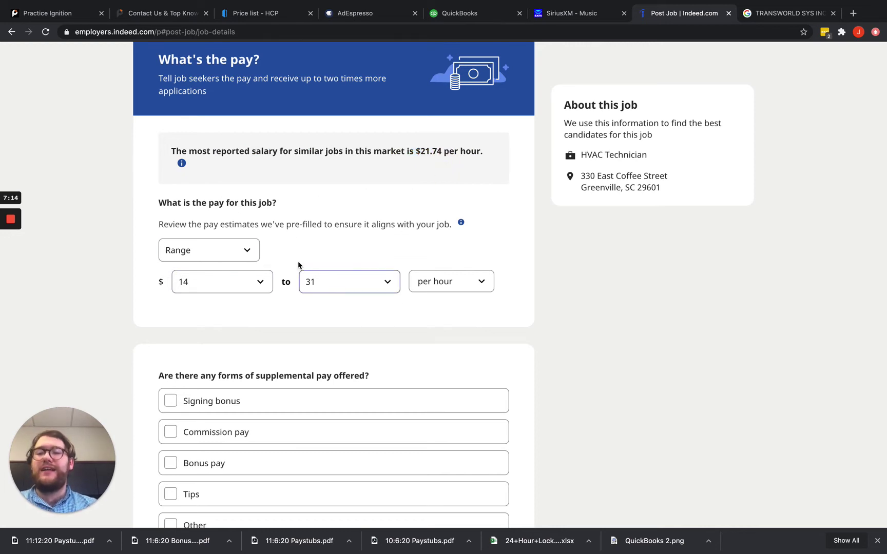
click(248, 250)
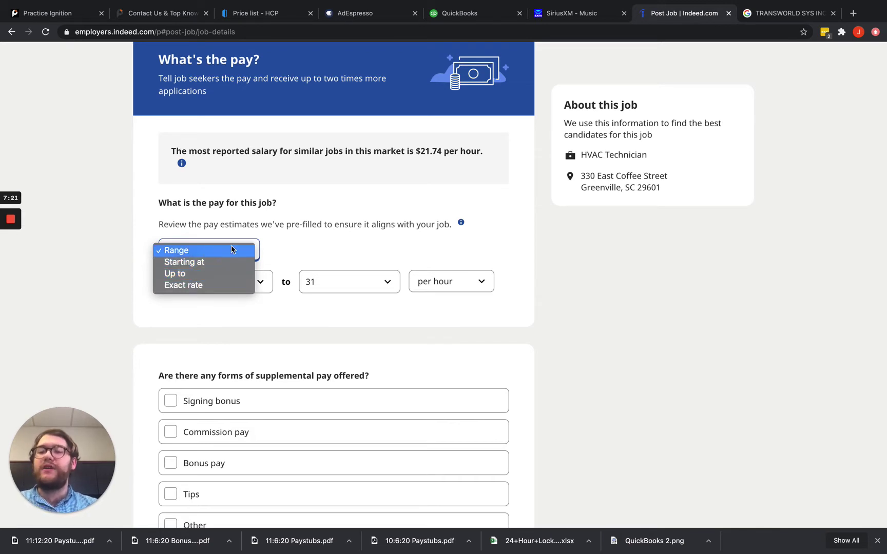
click(332, 254)
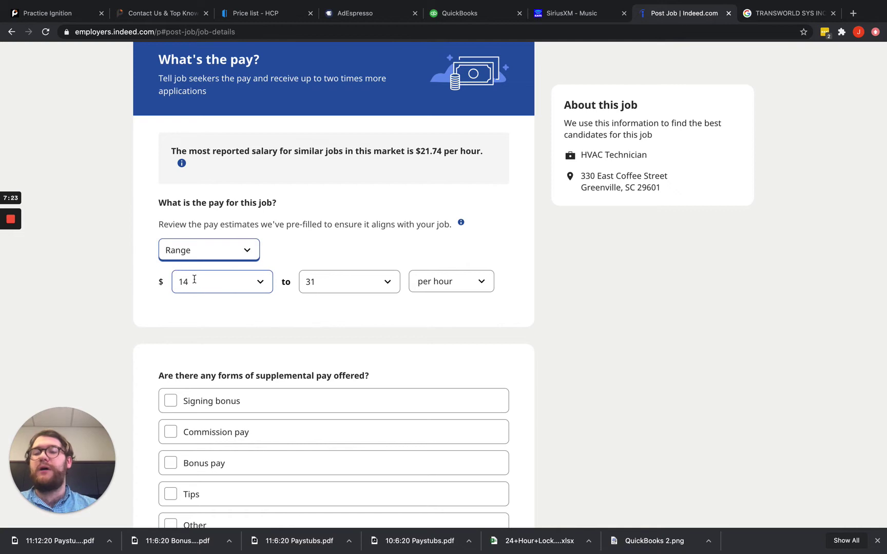
drag(320, 281, 296, 280)
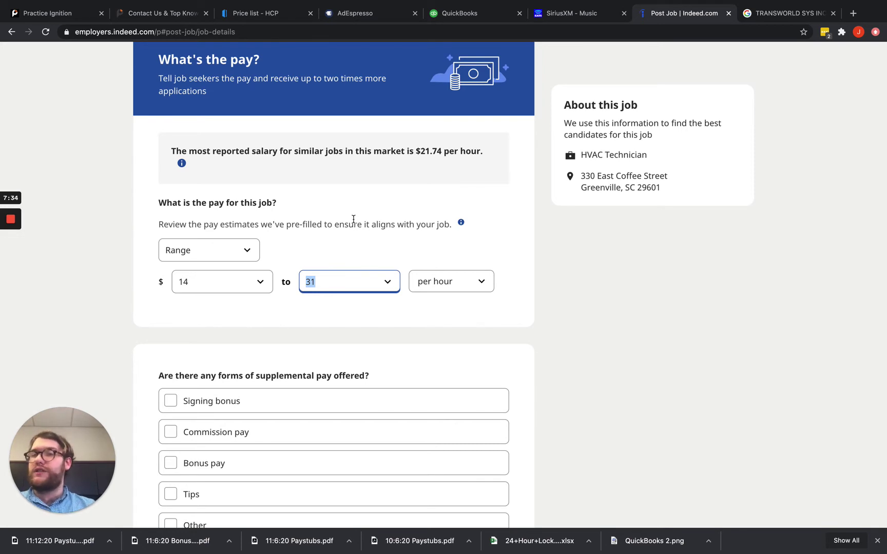
click(183, 282)
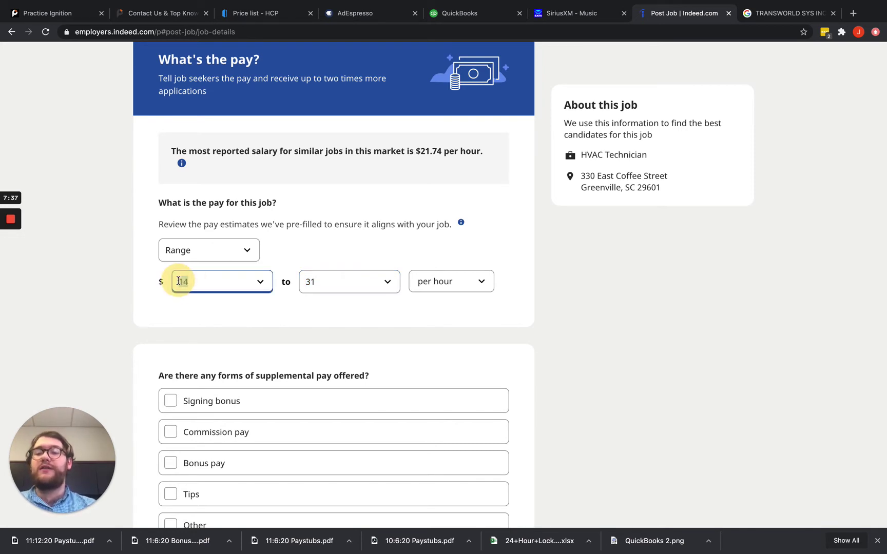
click(321, 237)
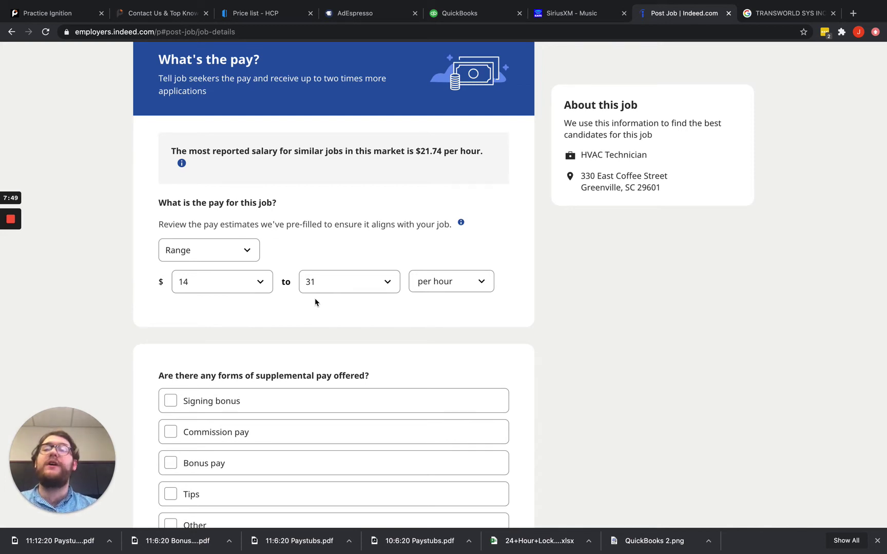
click(313, 284)
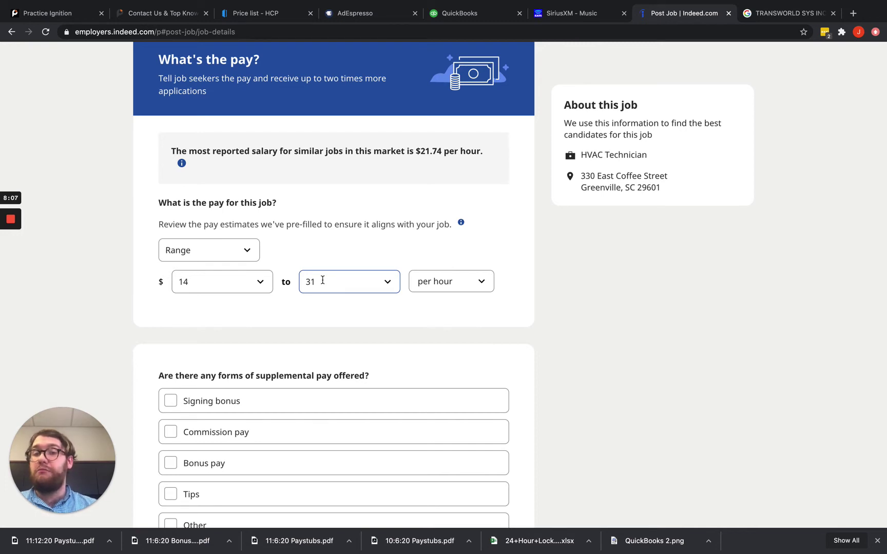
Choose Bonus pay and Tips as the only forms of supplemental pay offered.
scroll(322, 280, down, 4)
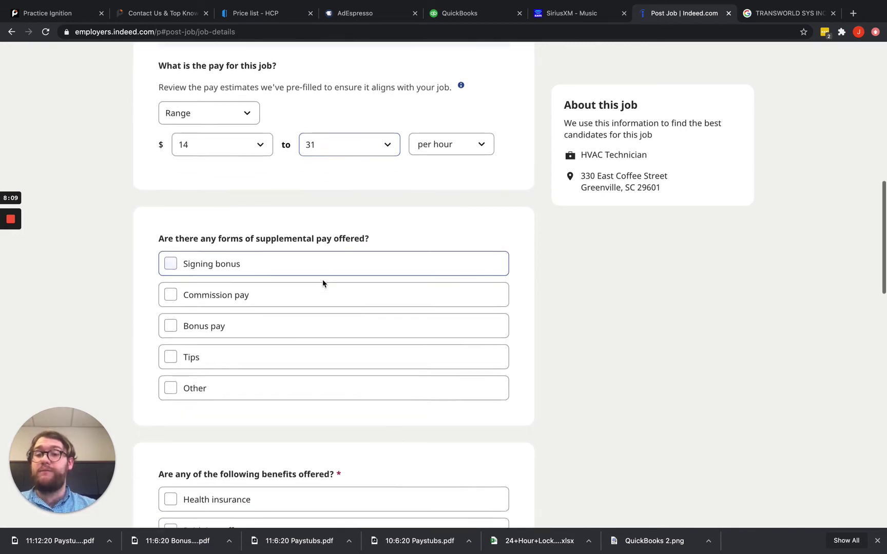
scroll(268, 216, down, 1)
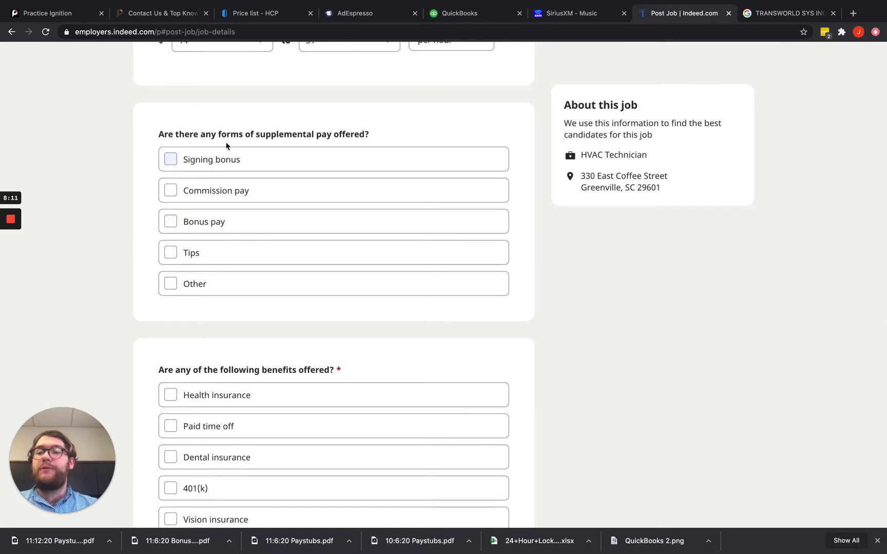
drag(258, 134, 343, 135)
click(170, 221)
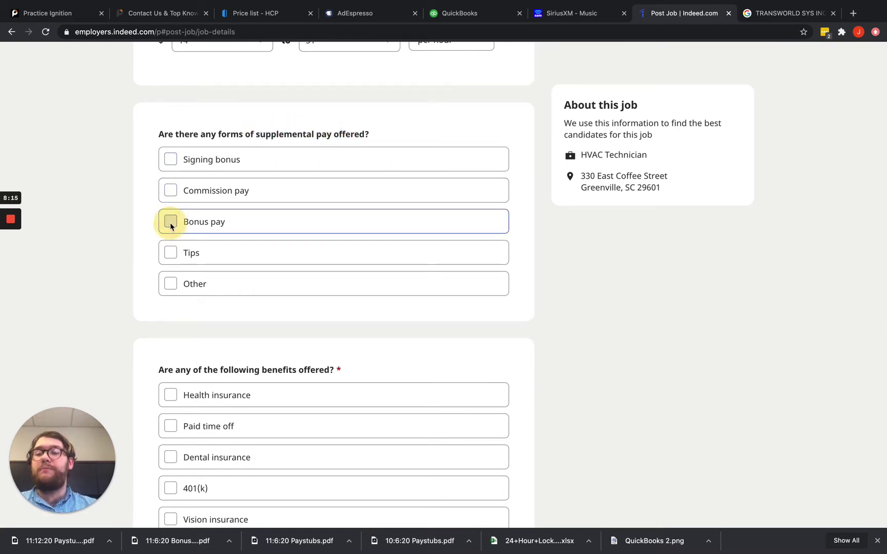
click(171, 252)
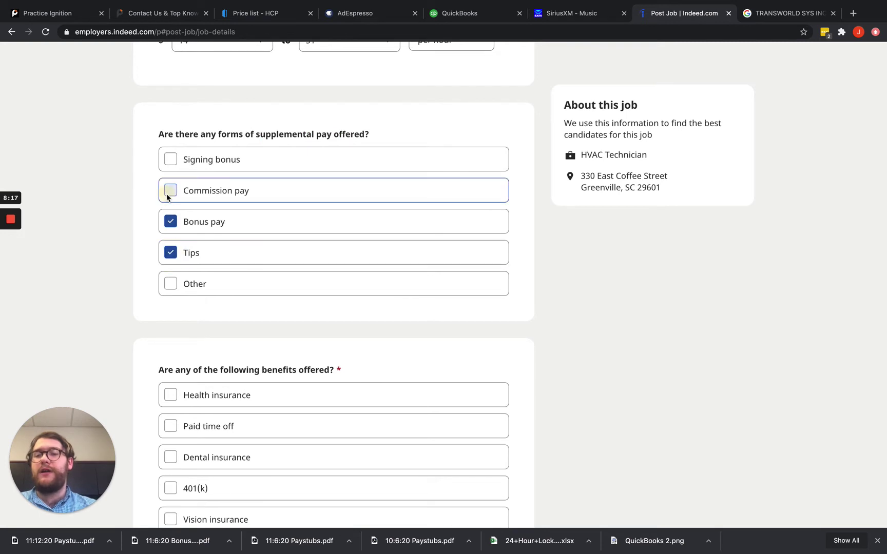
click(170, 191)
click(172, 286)
click(169, 283)
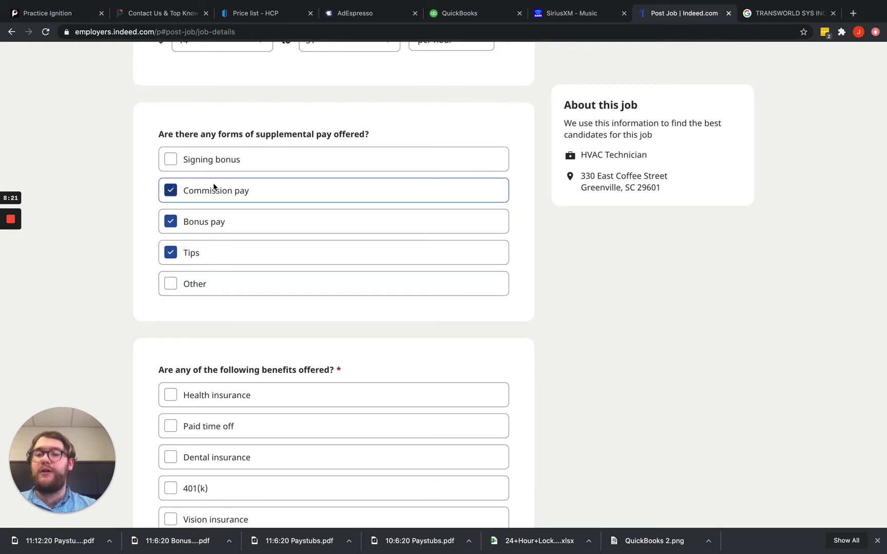
click(171, 190)
Mark Health insurance, Paid time off, Dental insurance and Vision insurance as offered benefits, and look through the remaining benefit options.
scroll(188, 255, down, 2)
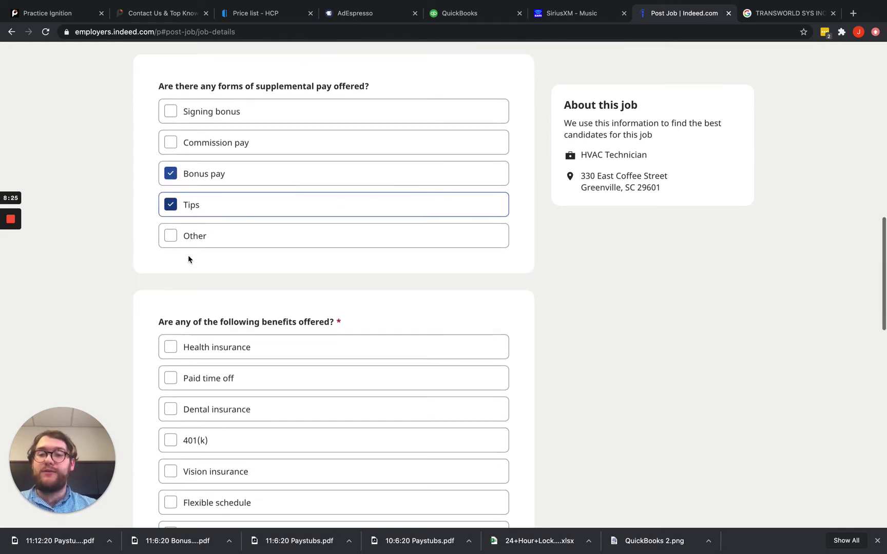
scroll(216, 193, down, 5)
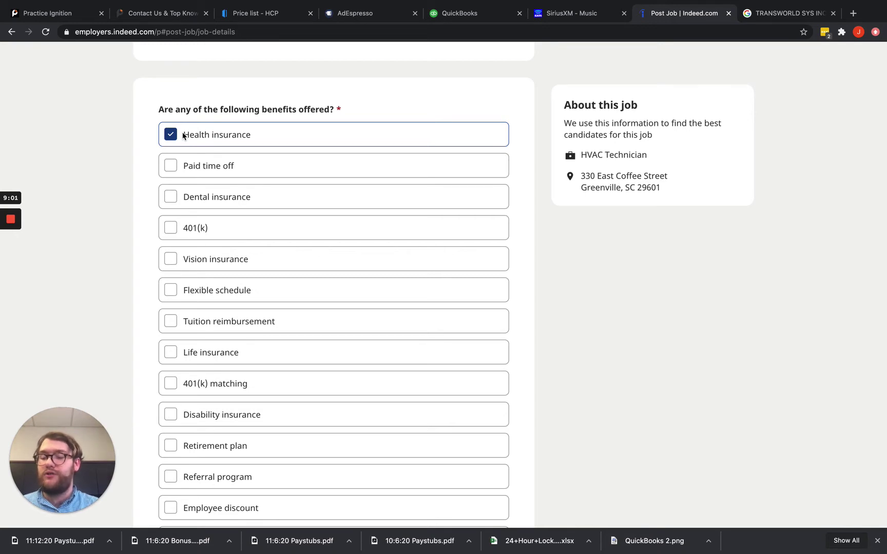
click(173, 166)
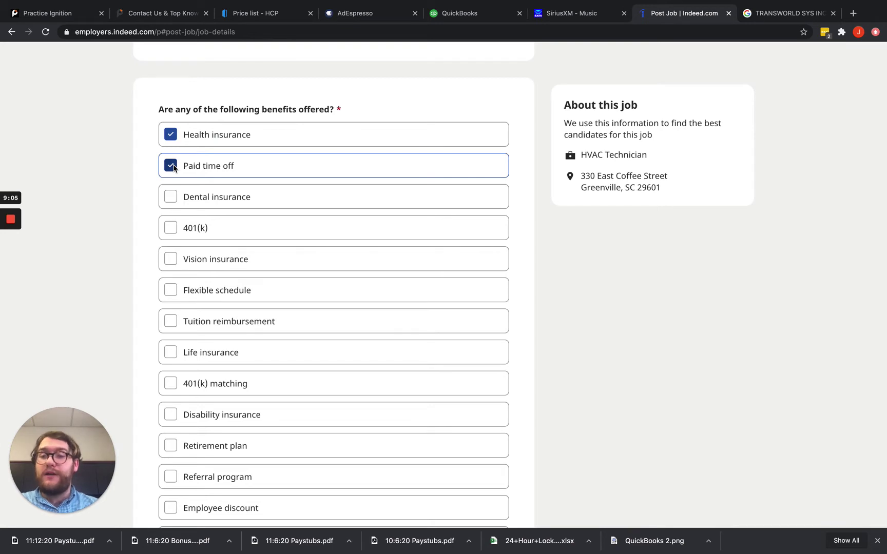
click(171, 258)
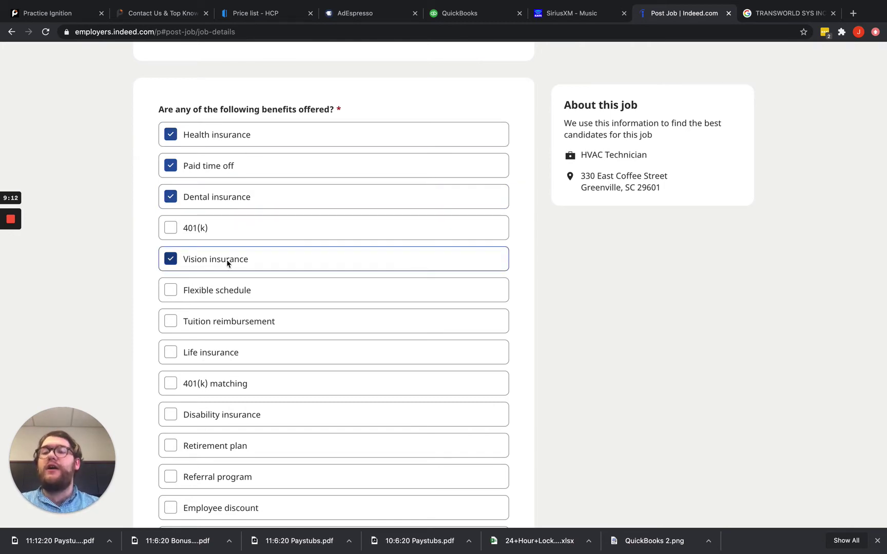
scroll(223, 291, down, 3)
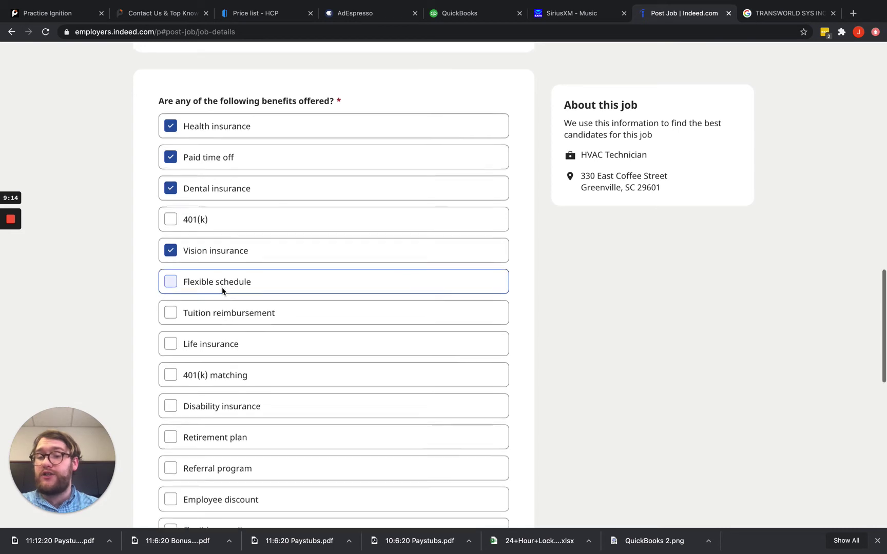
scroll(234, 360, down, 2)
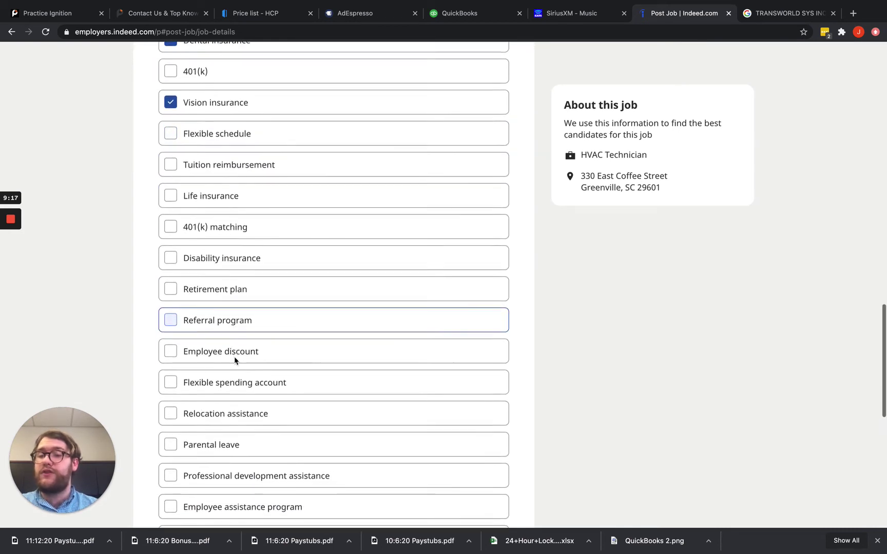
Add 401(k) to the benefits offered for the job.
scroll(234, 361, up, 2)
scroll(235, 361, up, 2)
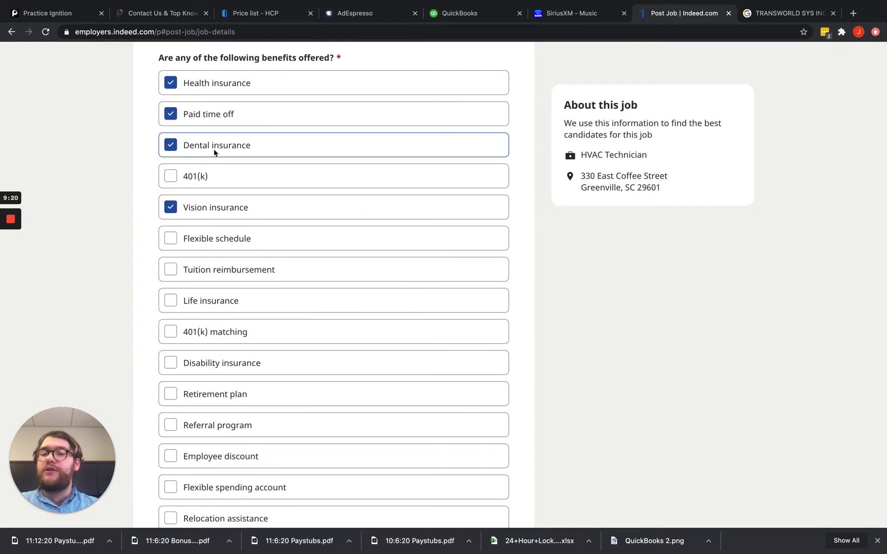
click(172, 176)
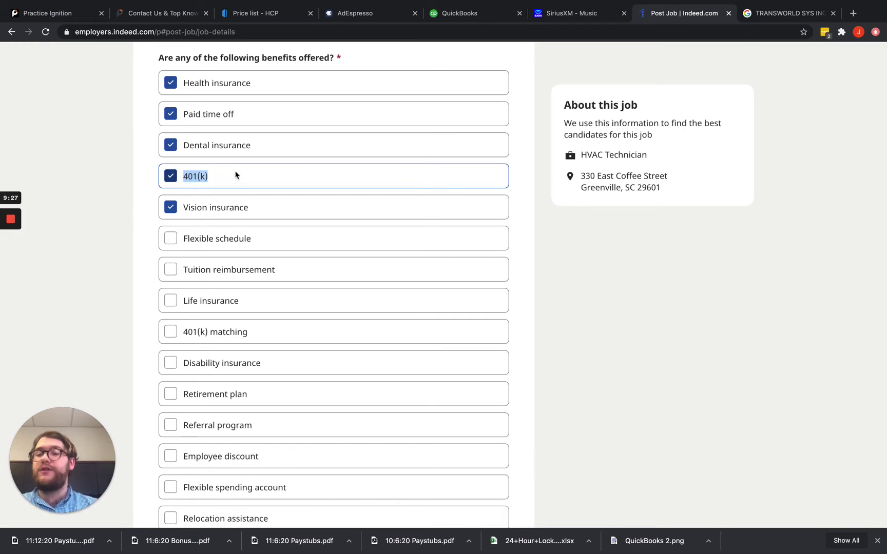
drag(249, 205, 182, 204)
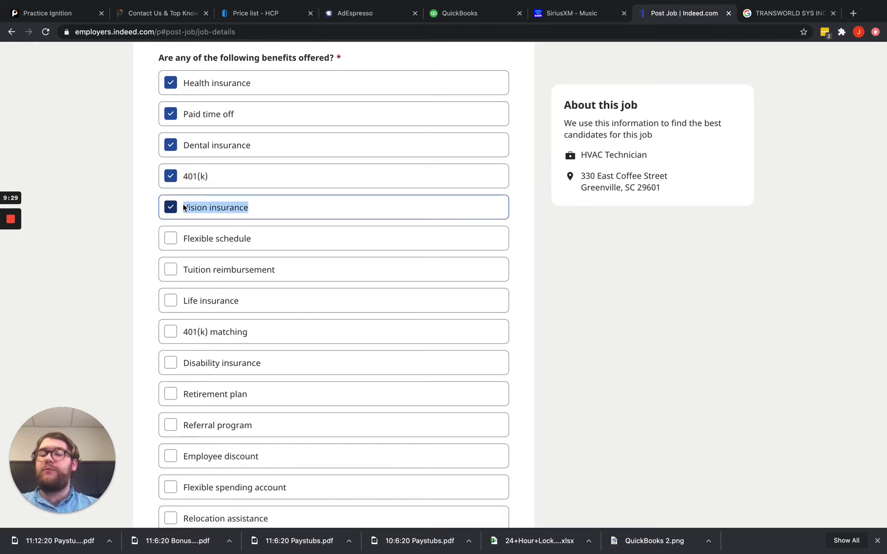
click(239, 85)
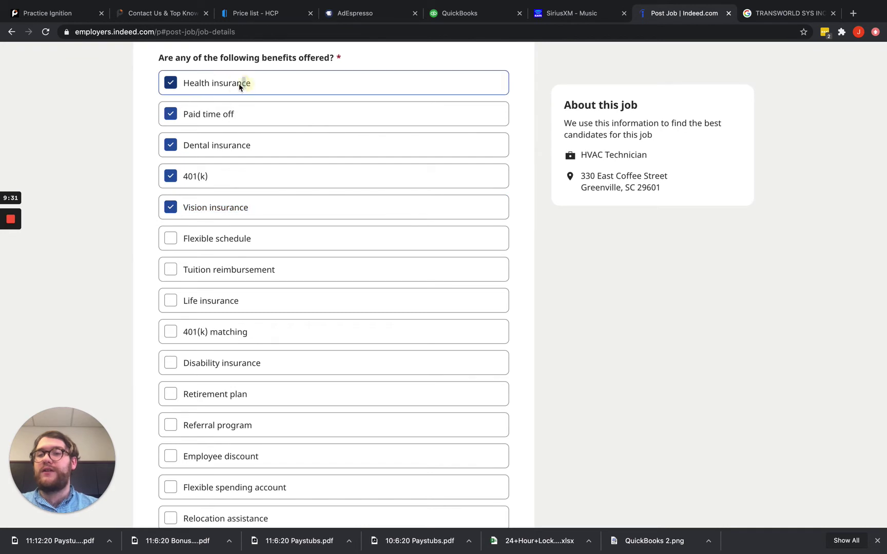
drag(240, 85, 193, 87)
click(263, 79)
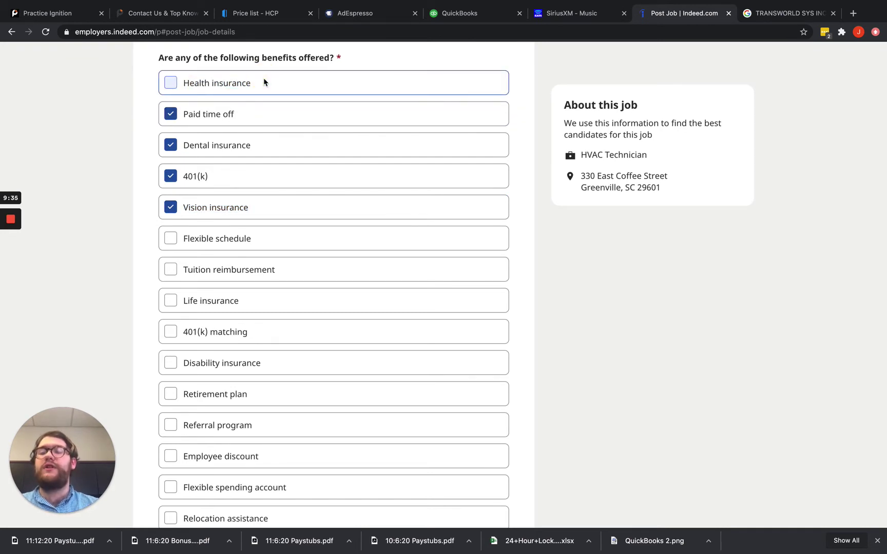
click(264, 80)
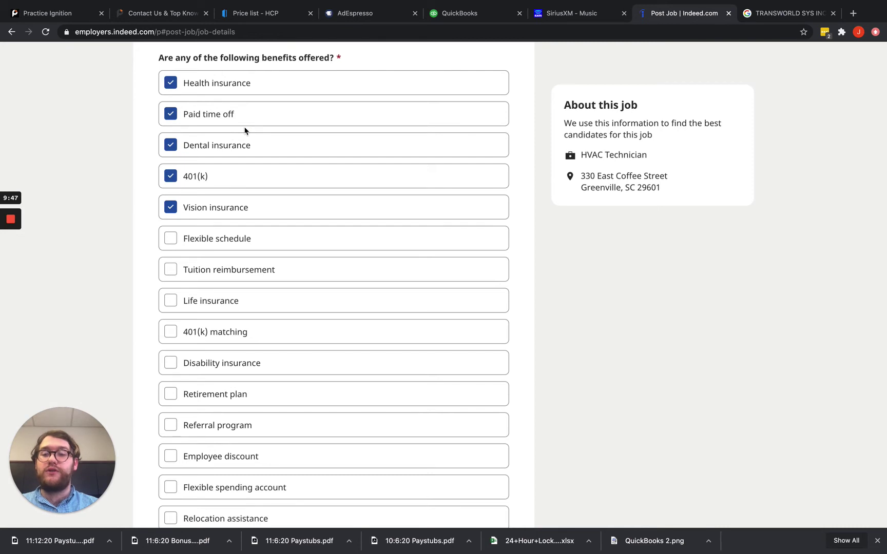
Set the benefits eligibility conditions to Only full-time employees eligible and Waiting period may apply.
scroll(245, 130, down, 5)
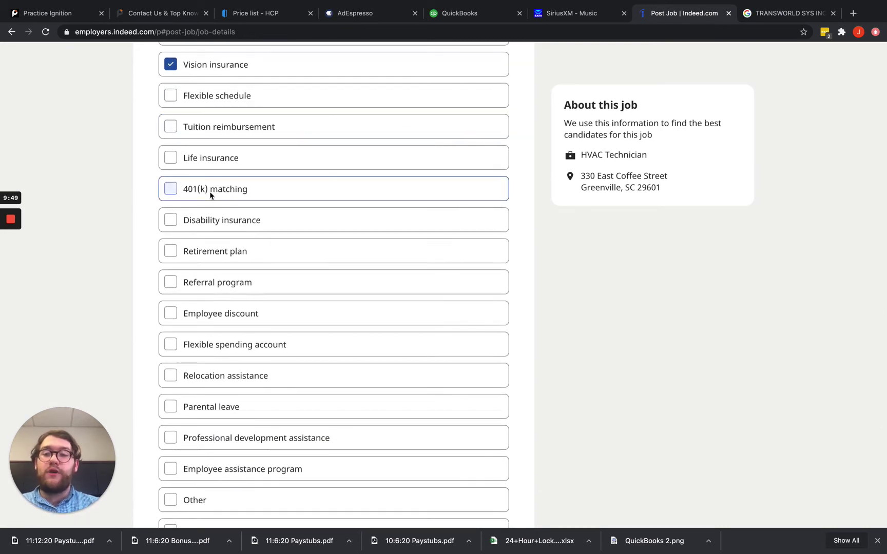
scroll(211, 194, up, 4)
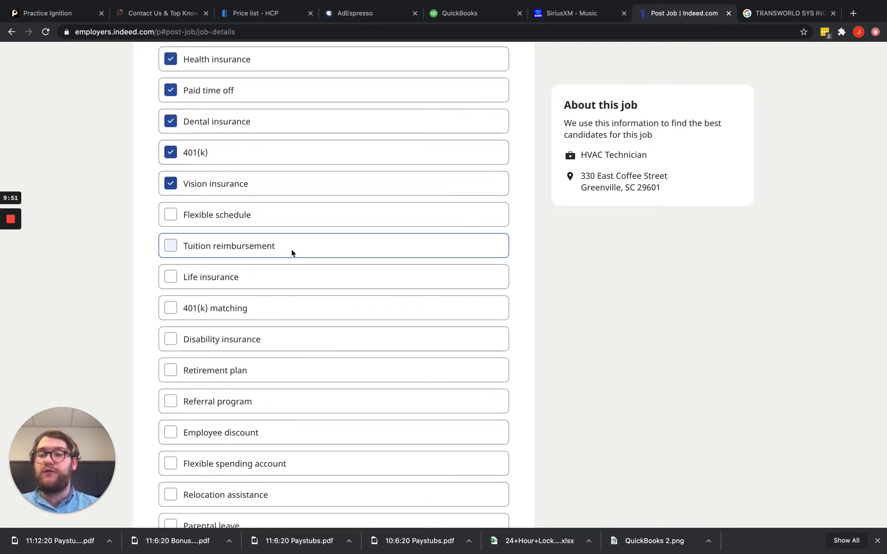
scroll(292, 251, down, 2)
scroll(291, 252, down, 6)
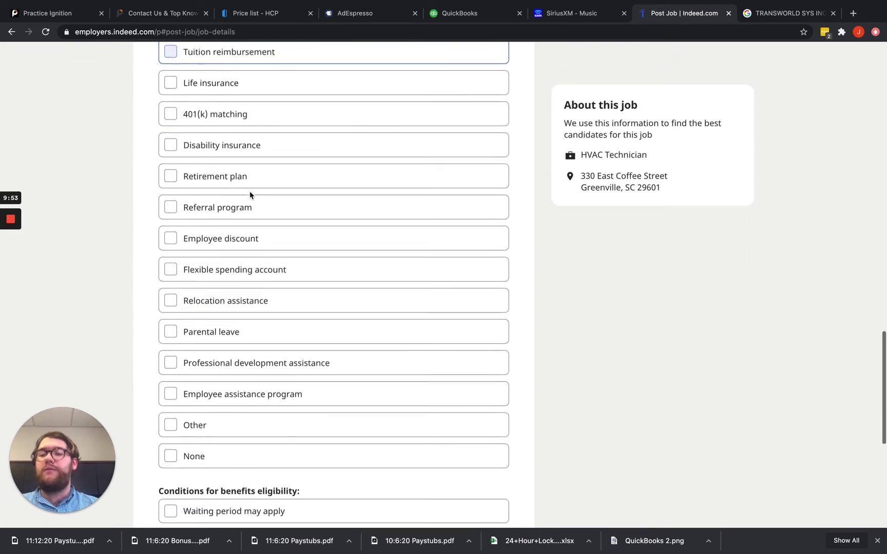
scroll(256, 303, down, 5)
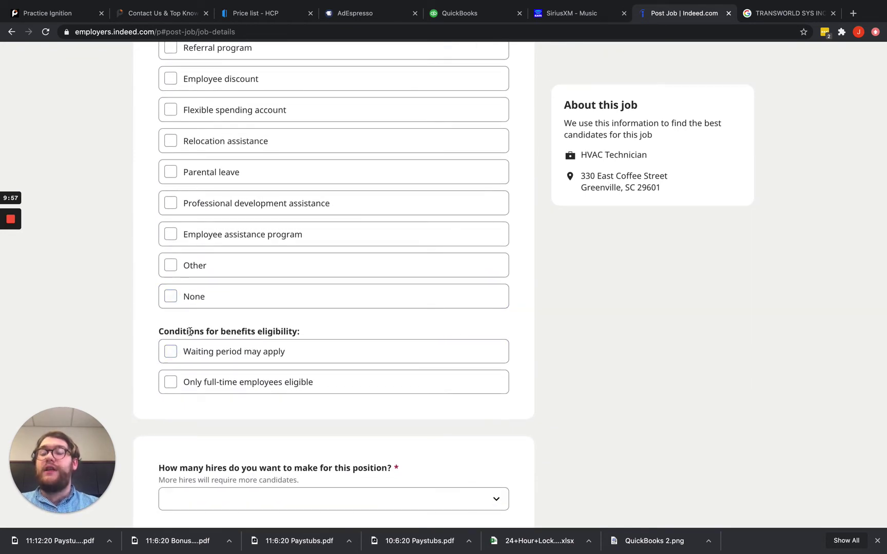
drag(189, 331, 308, 329)
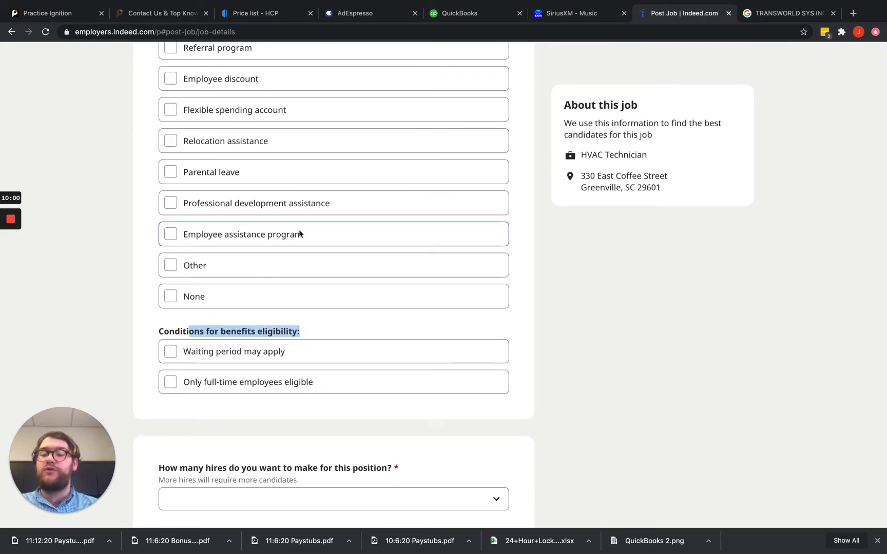
scroll(298, 233, up, 10)
scroll(242, 192, down, 10)
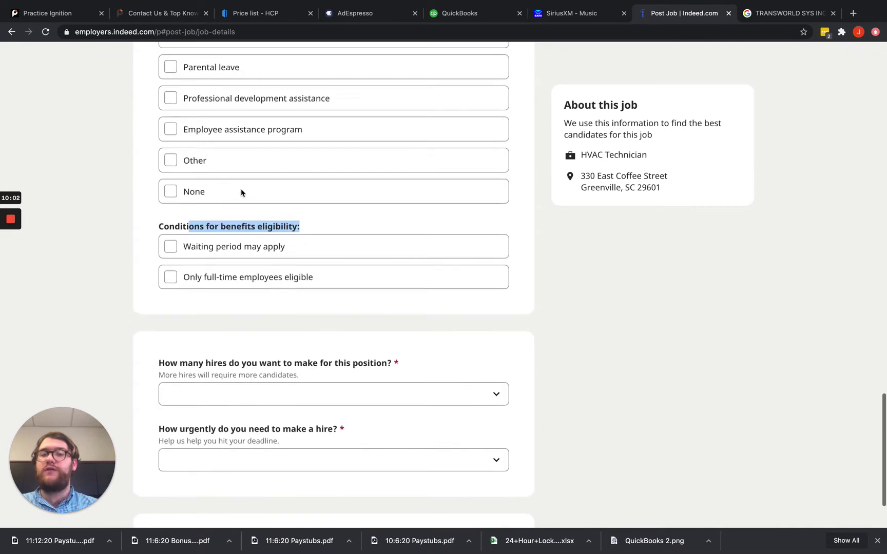
click(169, 259)
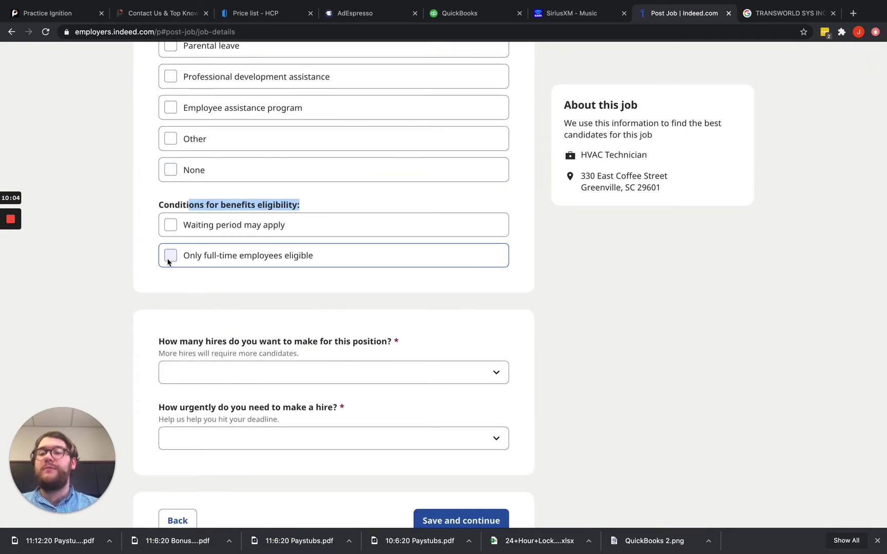
click(178, 231)
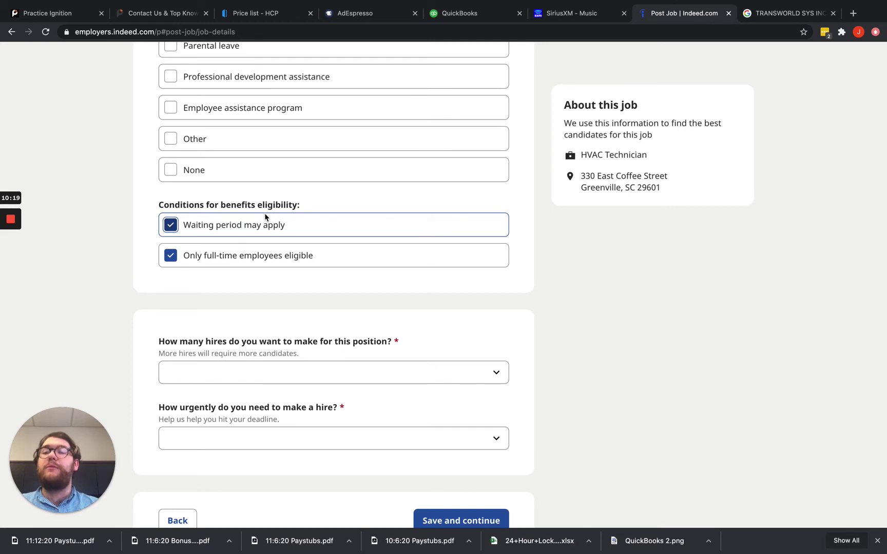
Set the number of hires for this position to 1.
scroll(265, 215, down, 2)
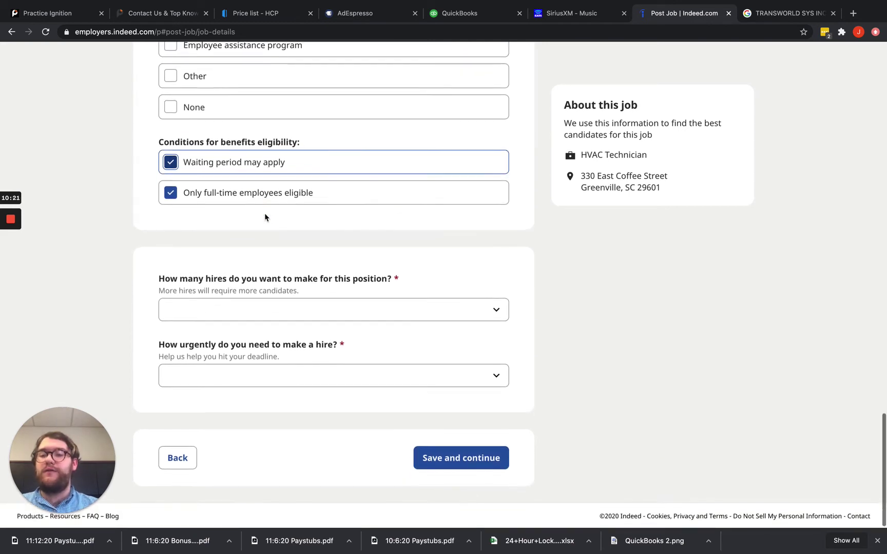
click(436, 314)
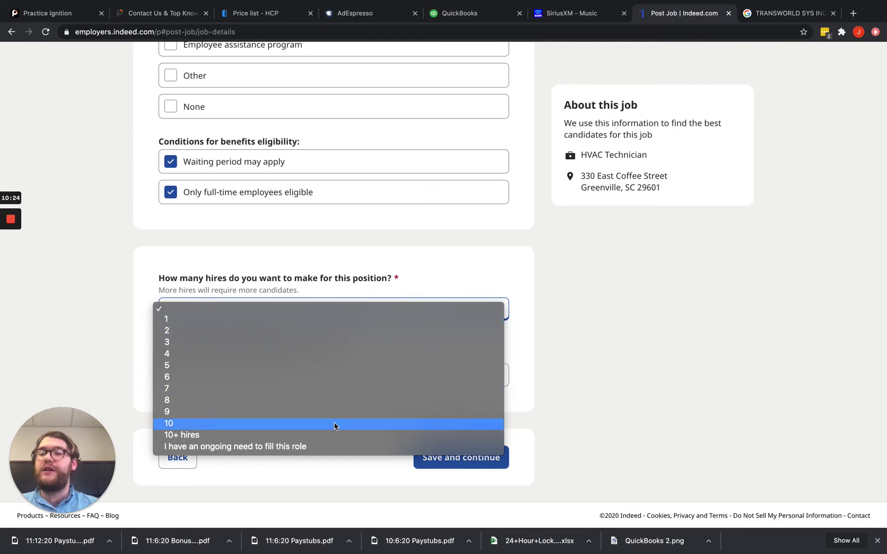
click(304, 319)
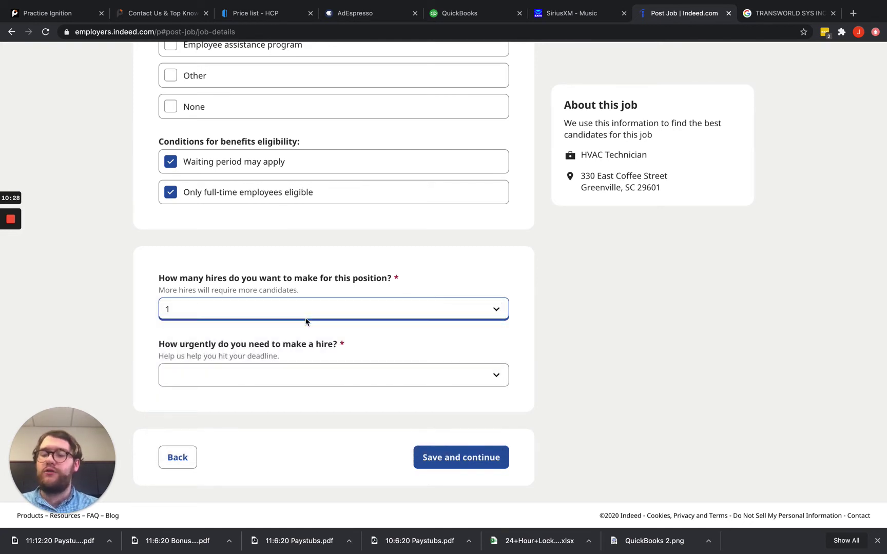
Set the hiring urgency to 2 to 4 weeks, then save the job details and continue to the additional job details.
click(336, 374)
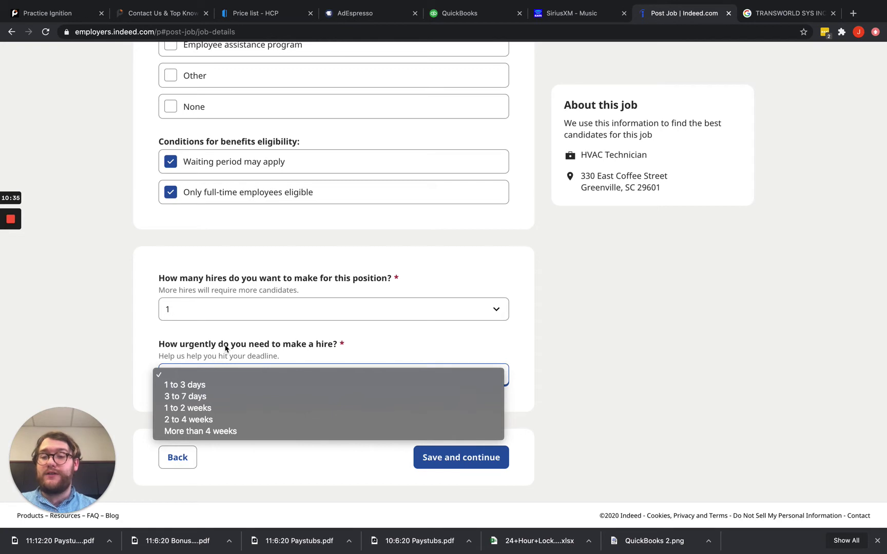
click(198, 419)
click(261, 378)
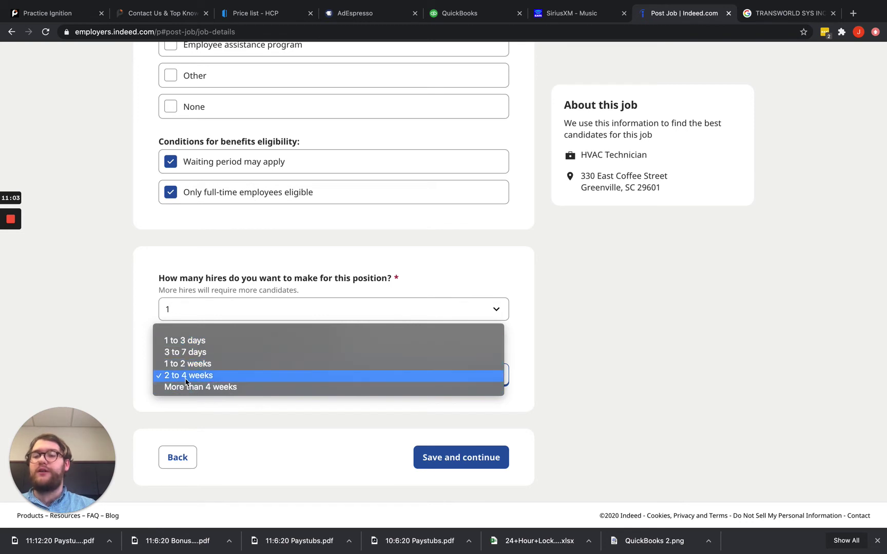
click(273, 440)
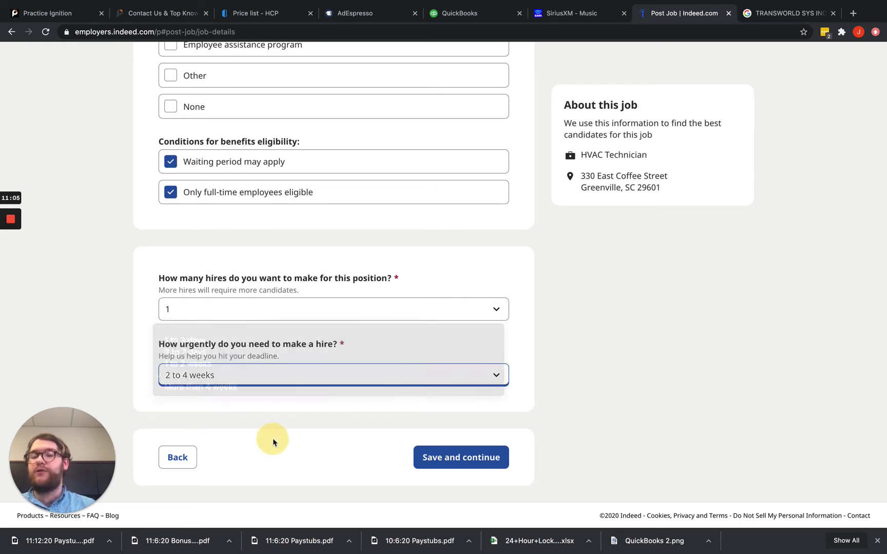
click(475, 458)
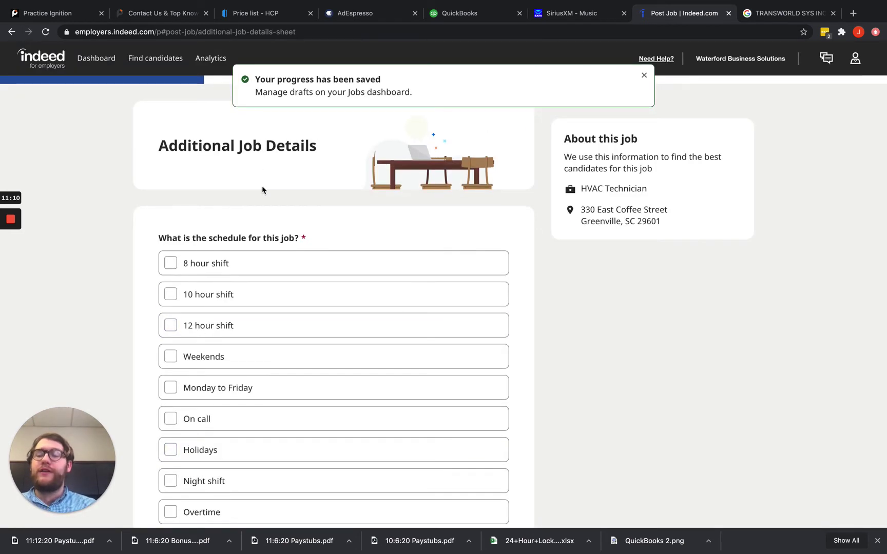
Mark the job schedule as Overtime, Holidays, On call, Night shift, Weekends and 8 hour shift.
scroll(263, 189, down, 3)
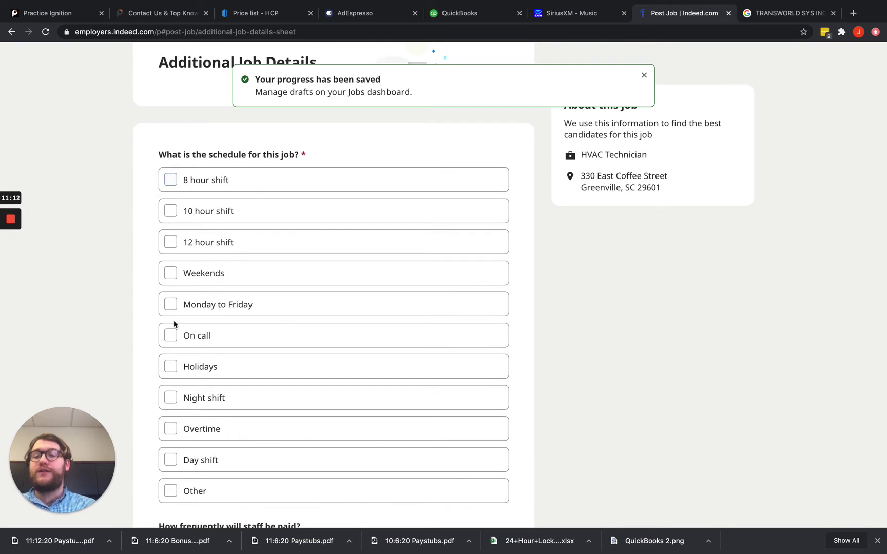
click(171, 429)
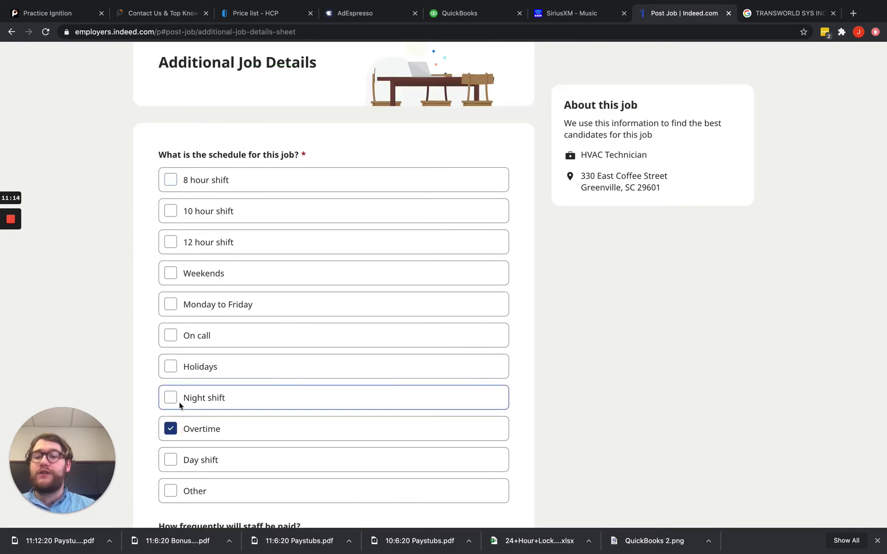
click(172, 365)
click(170, 336)
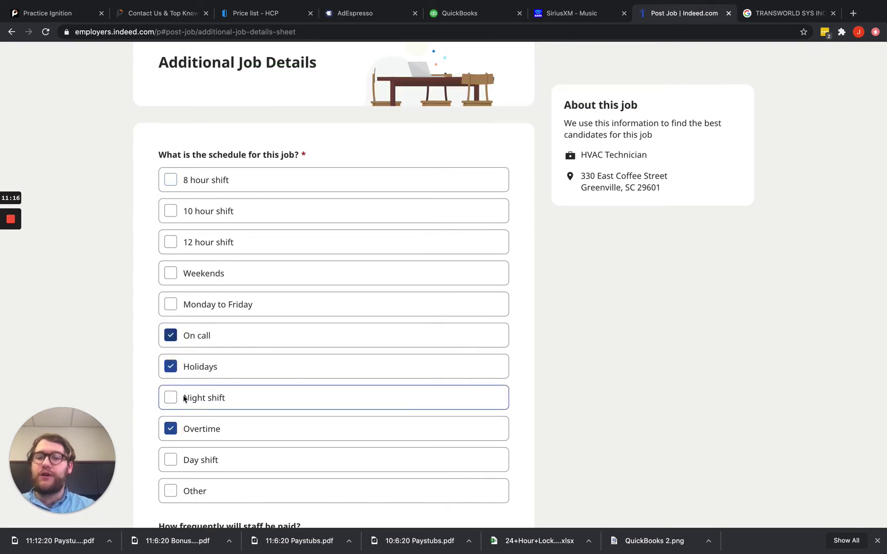
click(170, 399)
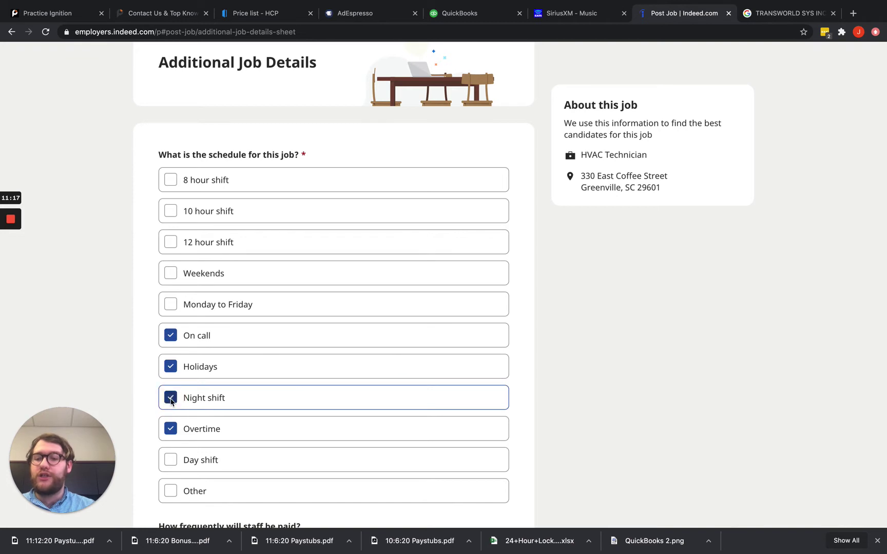
click(170, 273)
click(170, 180)
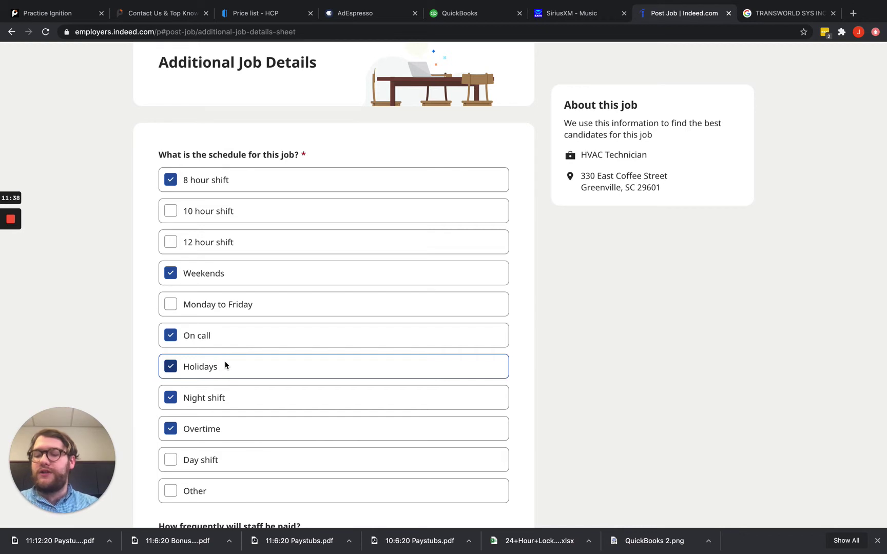
Set the pay frequency to Bi weekly or Twice monthly, and describe the company culture as People-oriented, Team-oriented and Outcome-oriented.
scroll(229, 381, down, 5)
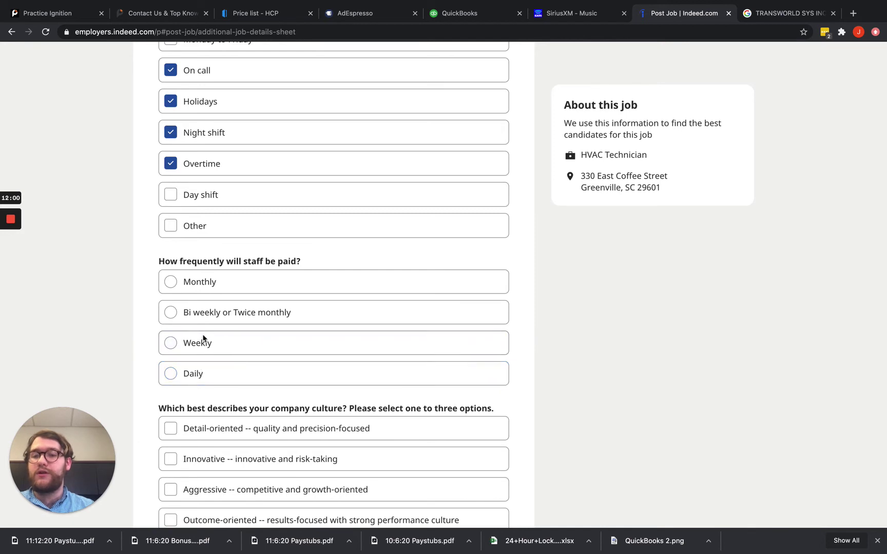
click(179, 314)
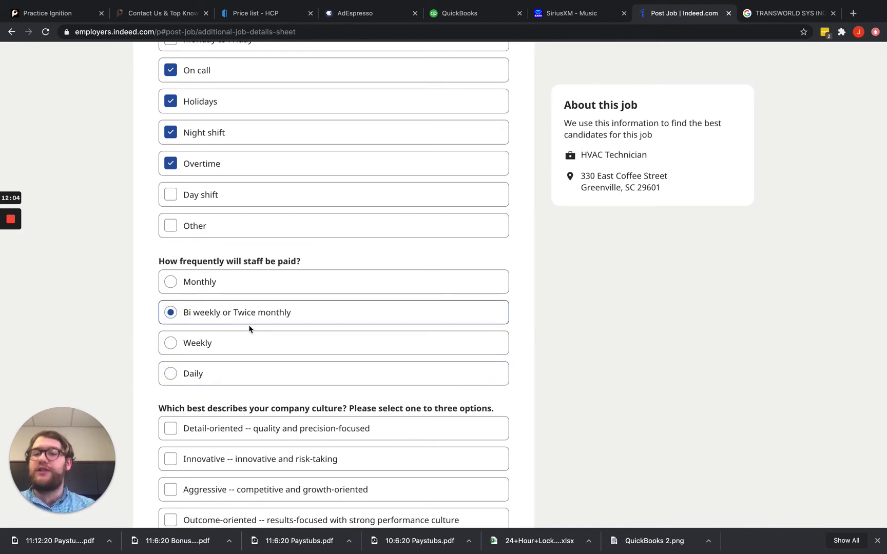
scroll(250, 329, down, 5)
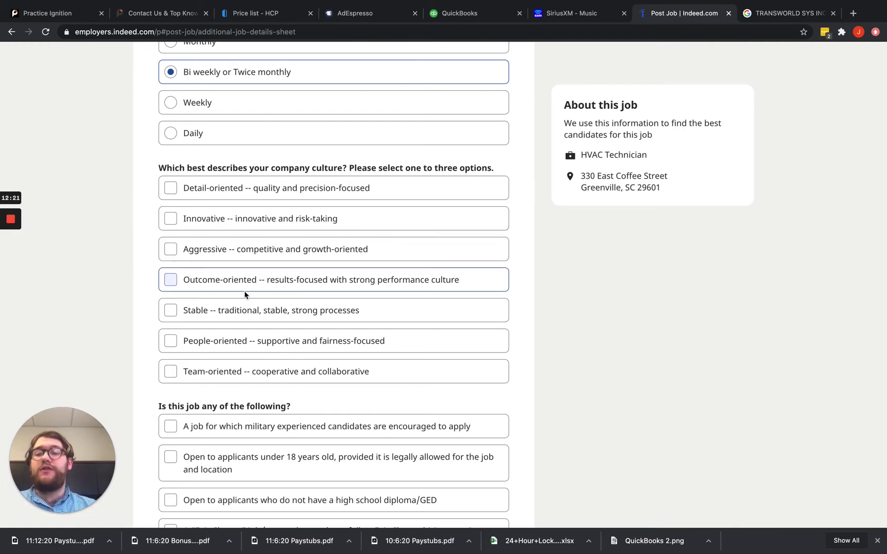
click(169, 340)
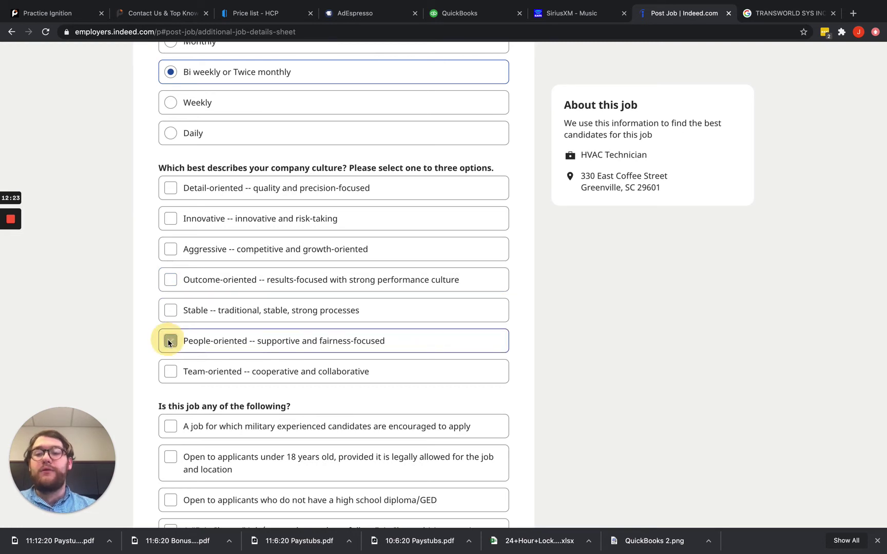
click(170, 371)
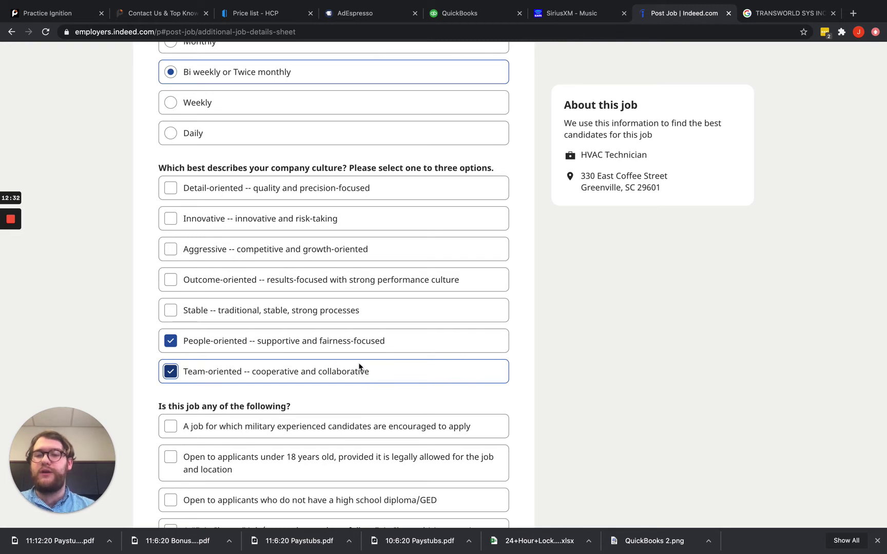
click(173, 281)
click(171, 220)
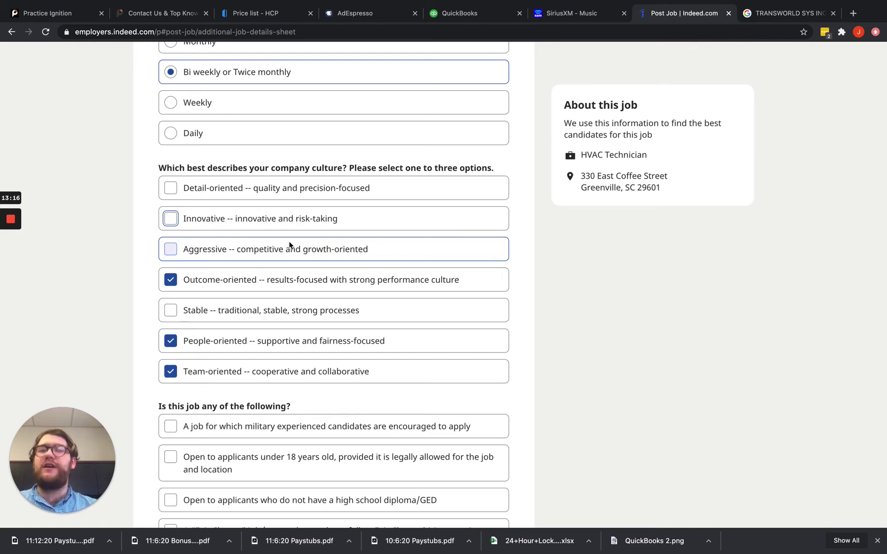
Mark the job as open to applicants who do not have a high school diploma/GED.
scroll(290, 244, down, 5)
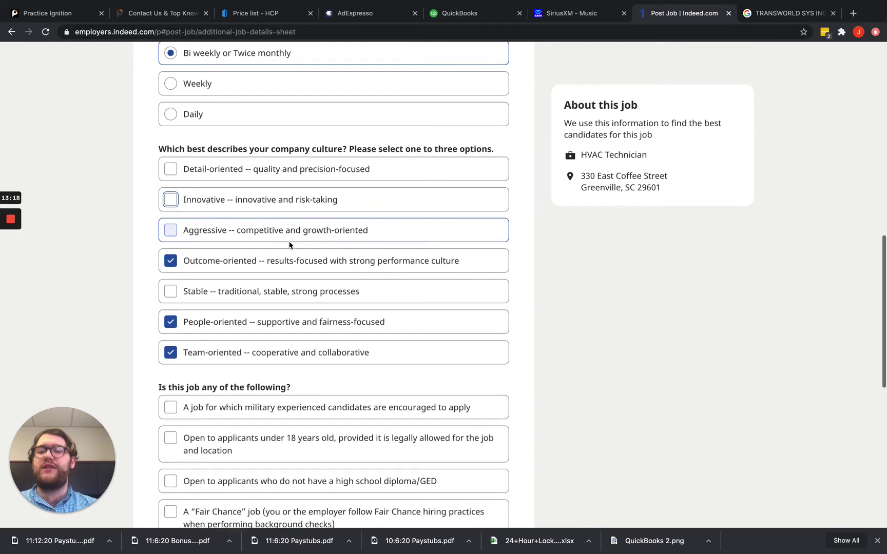
scroll(255, 231, down, 2)
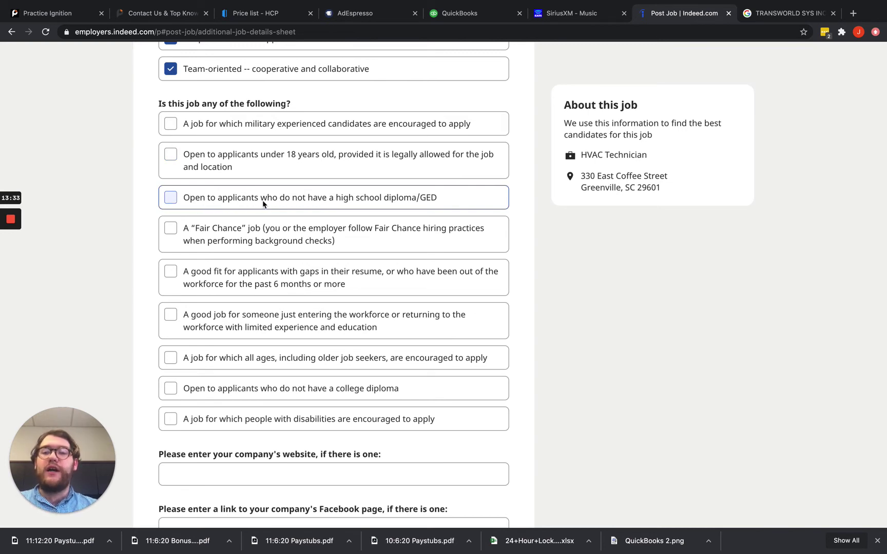
click(311, 203)
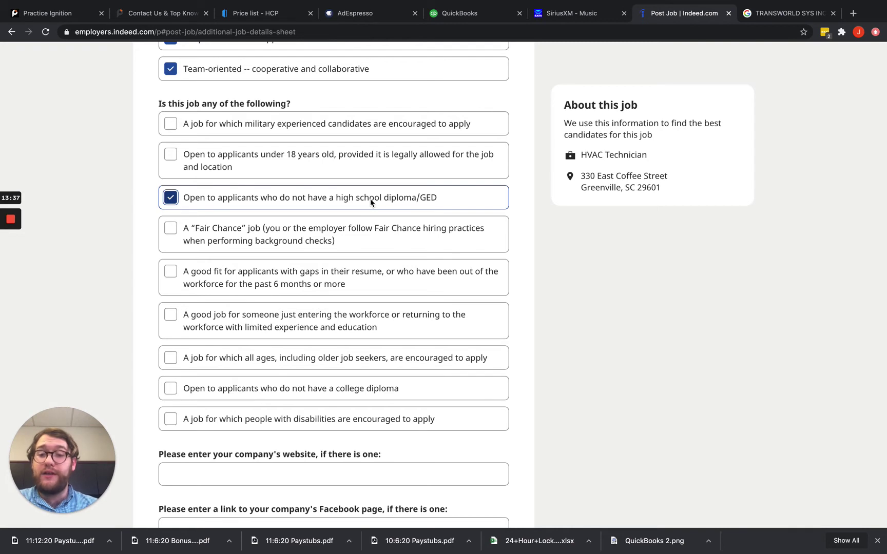
Mark the job as open to applicants without a college diploma and encouraging military experienced candidates, with the people with disabilities option left unmarked.
click(252, 424)
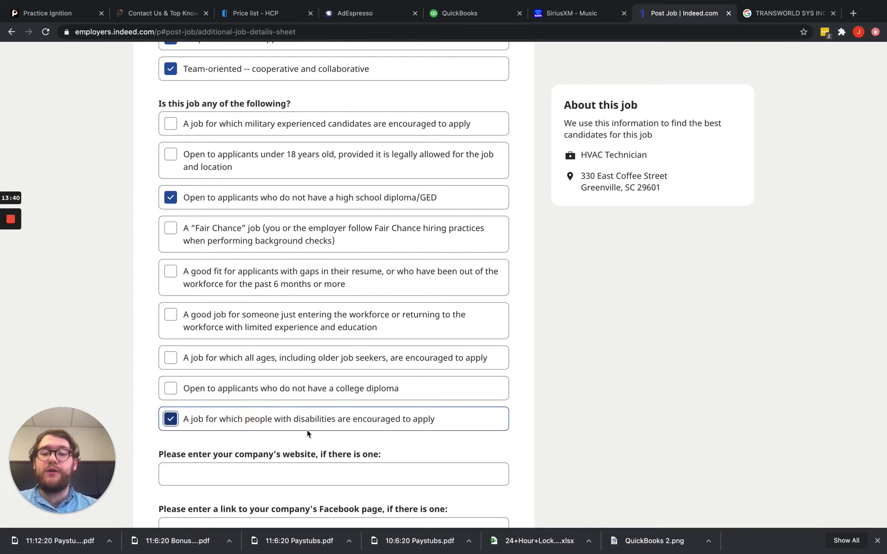
click(215, 392)
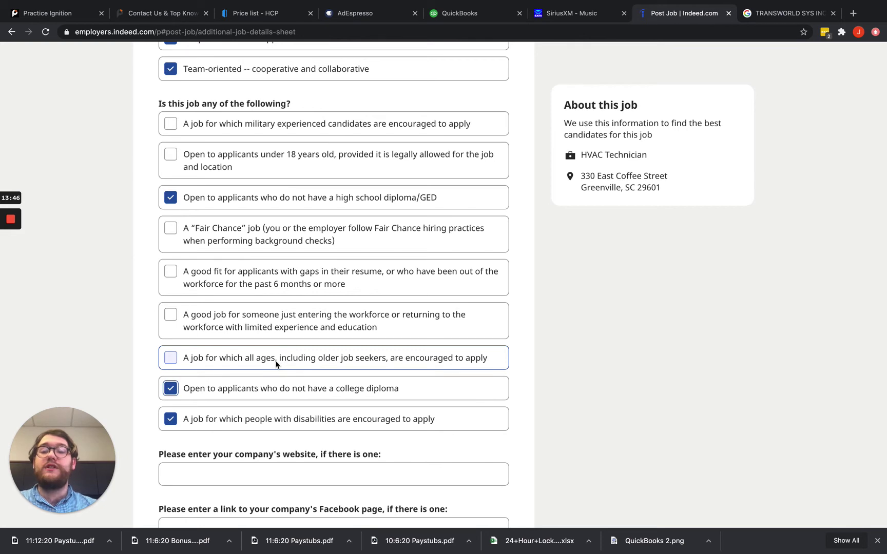
click(230, 422)
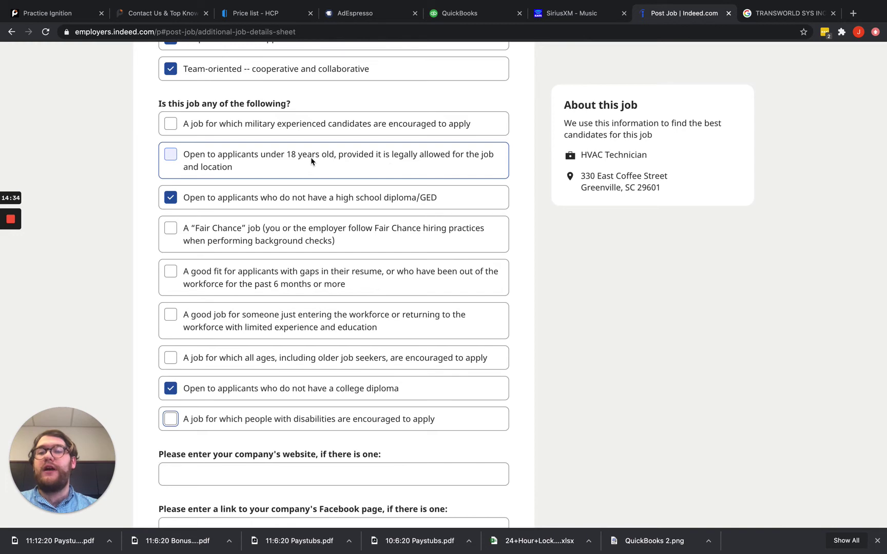
click(266, 126)
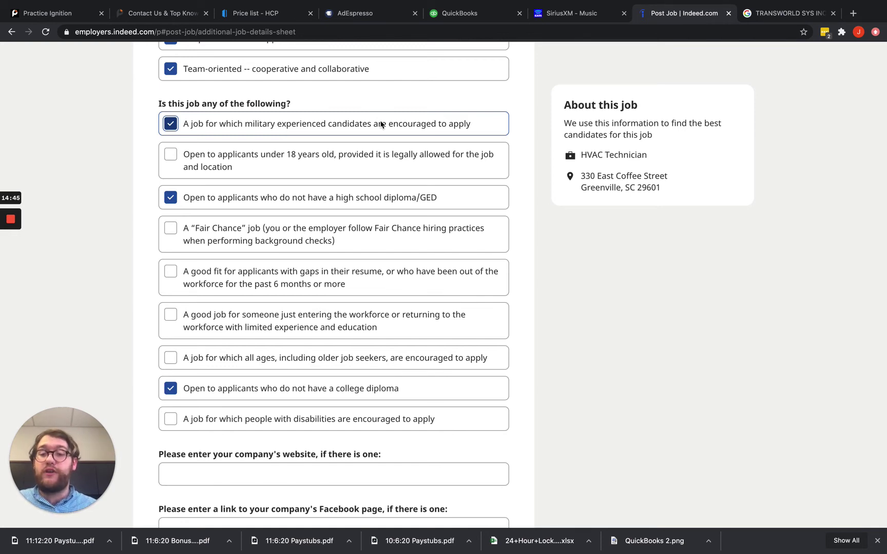
Enter waterfordbusiness.com as the company's website, then save the additional job details without a Facebook link and continue to the job description.
scroll(409, 172, down, 3)
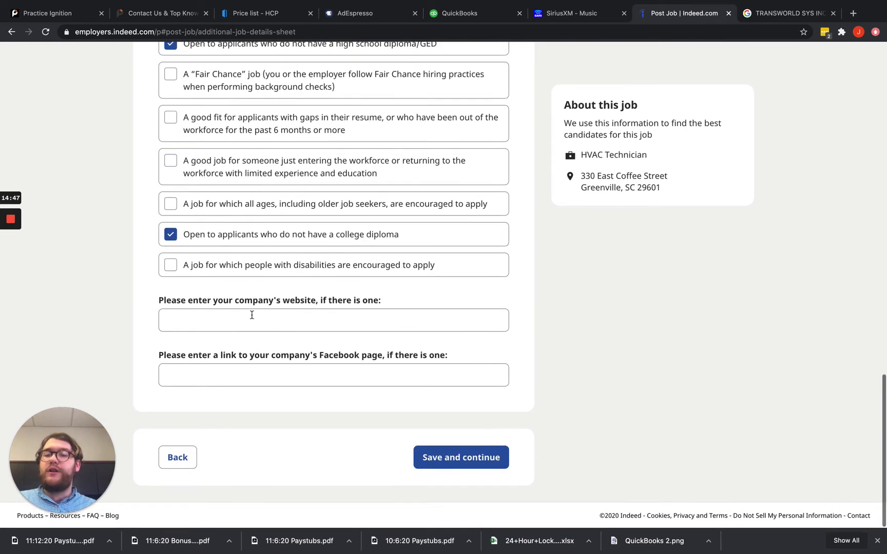
click(276, 323)
text(wa)
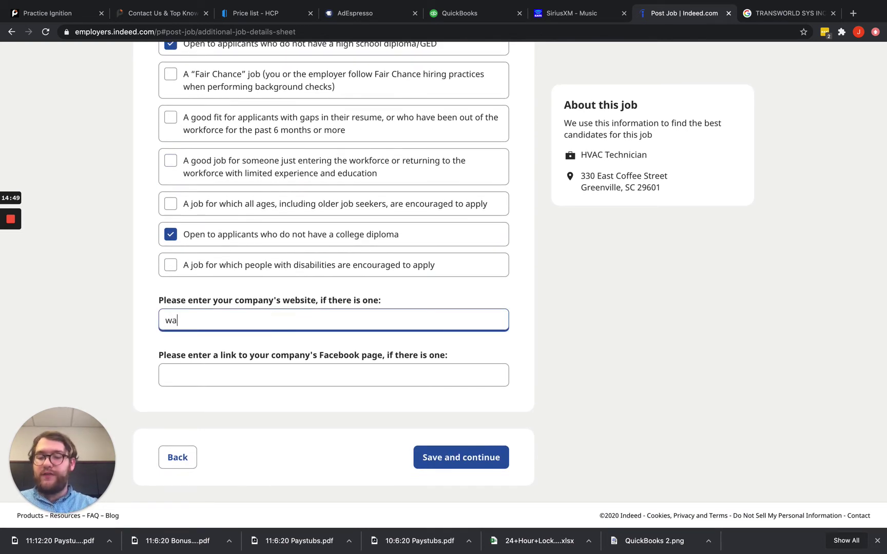
text(terfordfordfor)
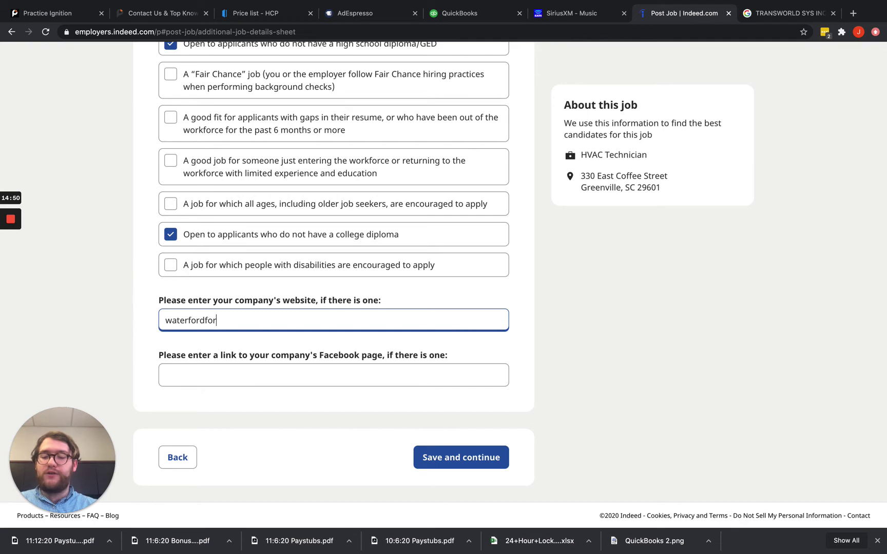
text(busines)
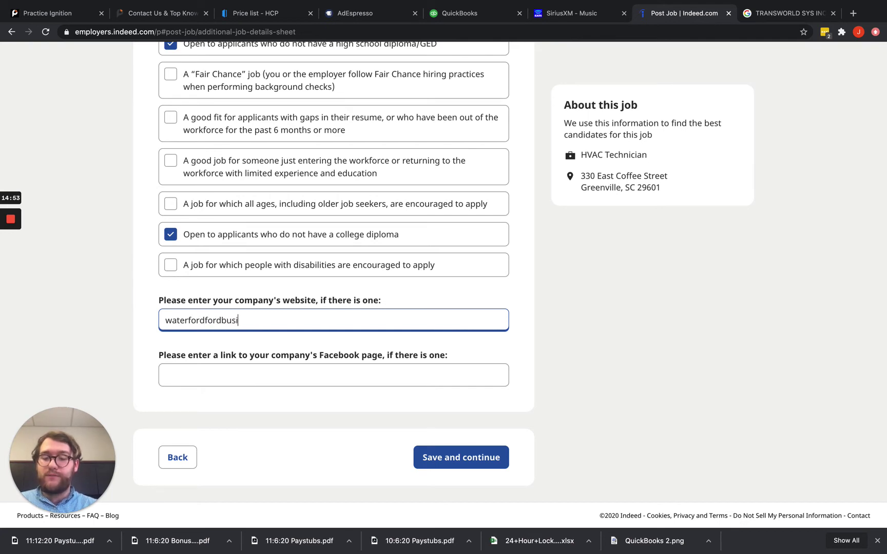
key(BackSpace)
key(BackSpace)
key(BackSpace)
key(BackSpace)
key(BackSpace)
key(BackSpace)
key(BackSpace)
key(BackSpace)
key(BackSpace)
key(BackSpace)
key(BackSpace)
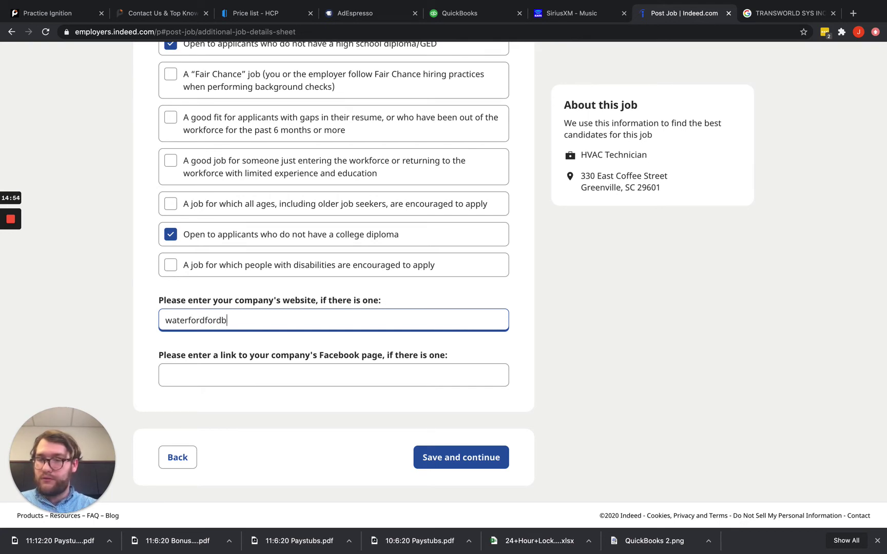
text(busin)
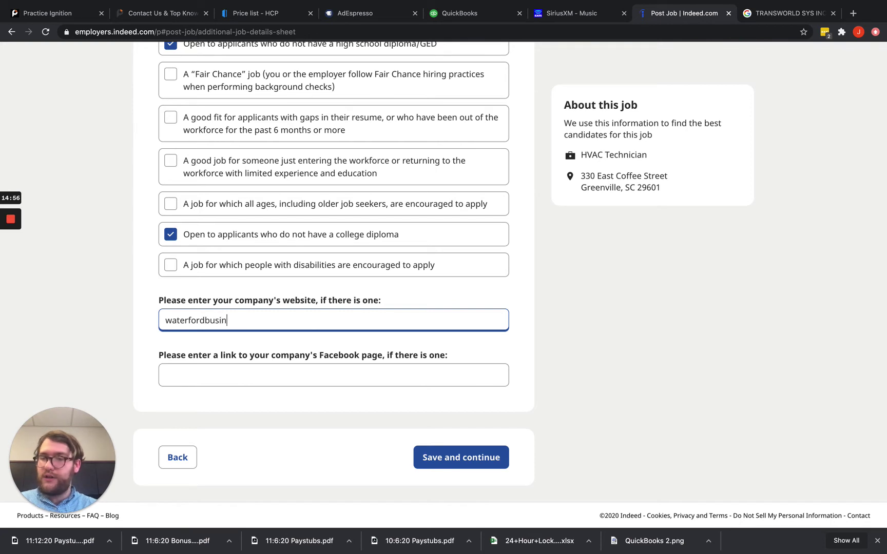
text(ess.com)
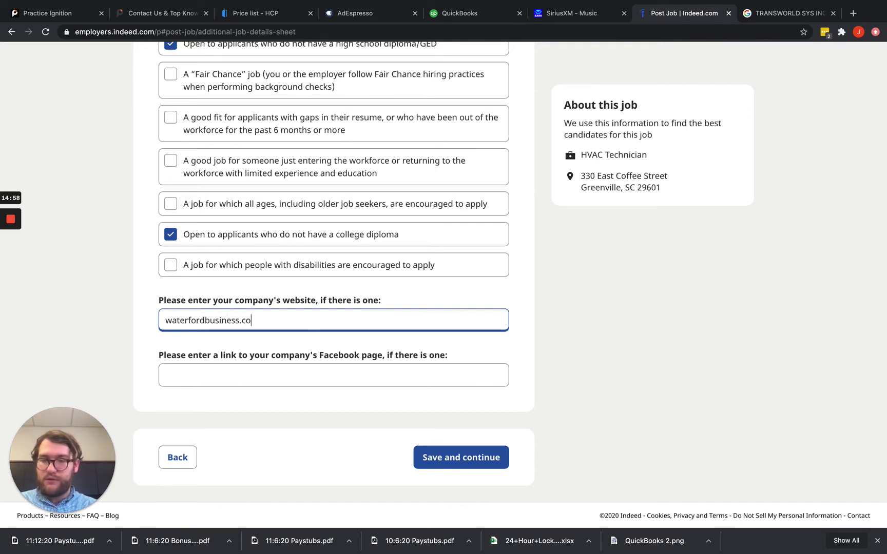
click(242, 370)
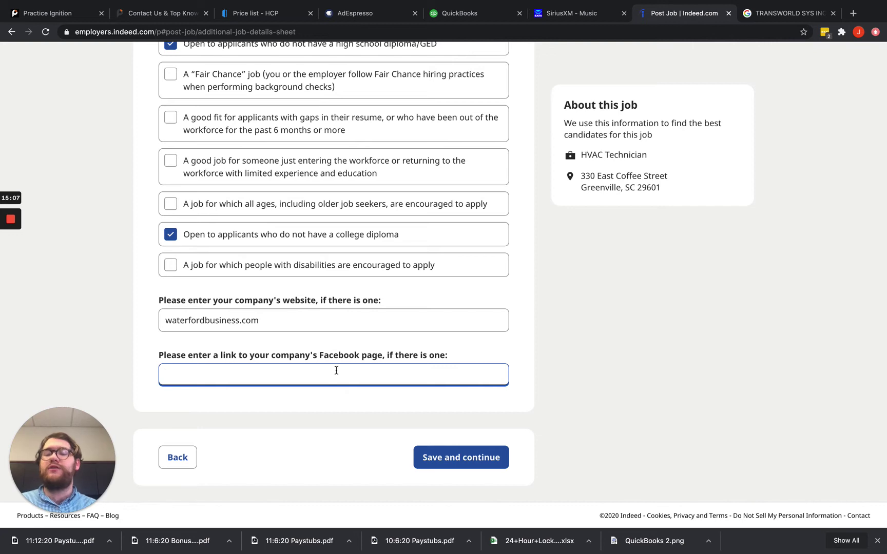
click(490, 457)
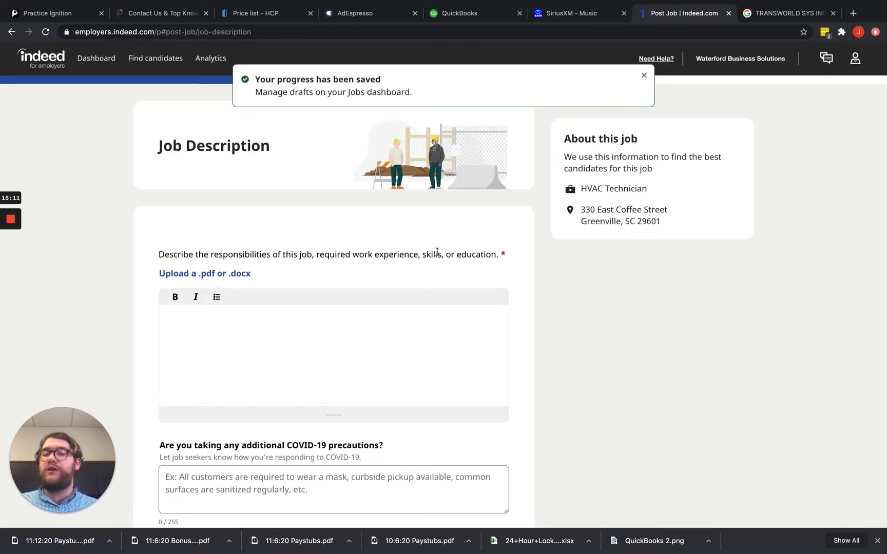
scroll(182, 244, down, 2)
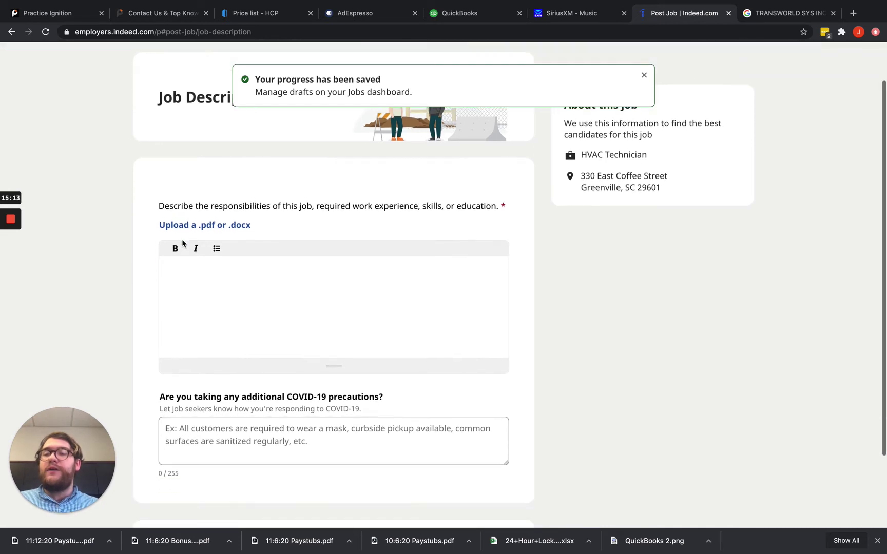
scroll(182, 244, up, 2)
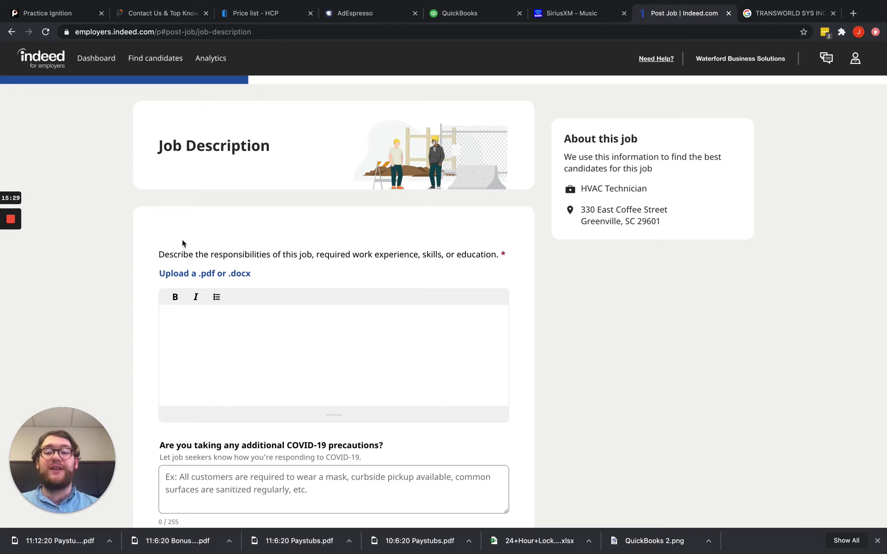
scroll(182, 243, down, 3)
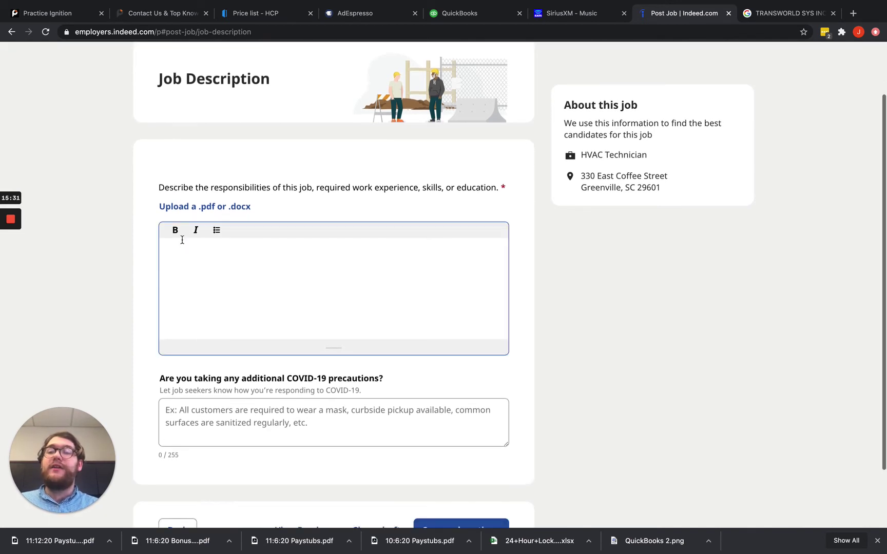
scroll(238, 92, down, 2)
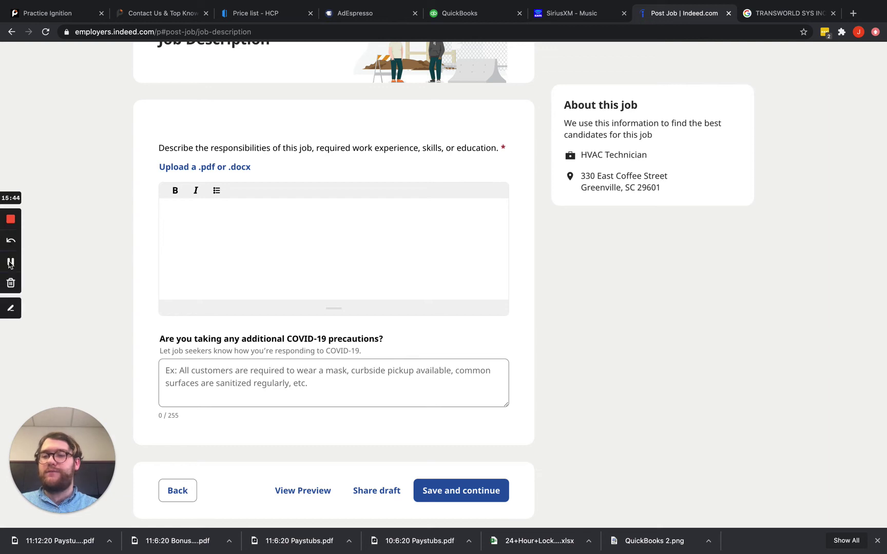
click(11, 263)
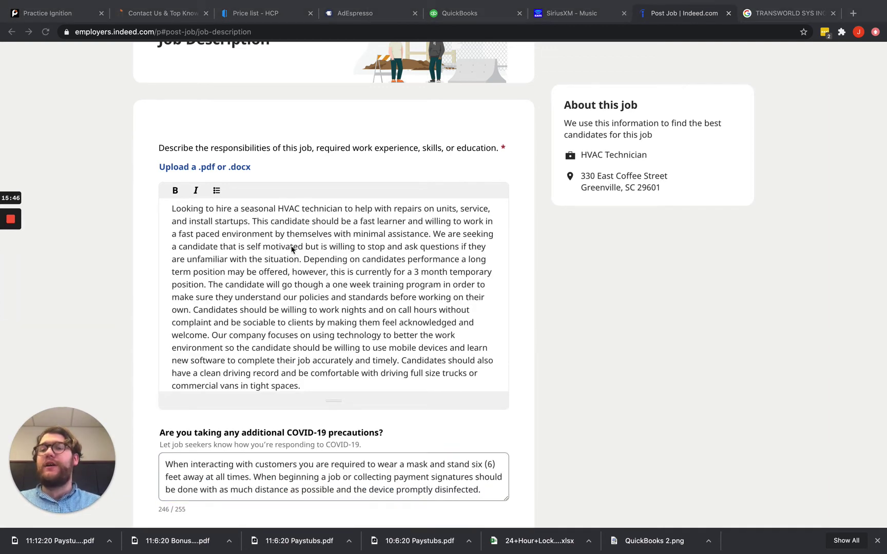
Look over the job description and COVID-19 precautions texts, and read the opening sentence about the seasonal role's duties.
scroll(226, 270, down, 1)
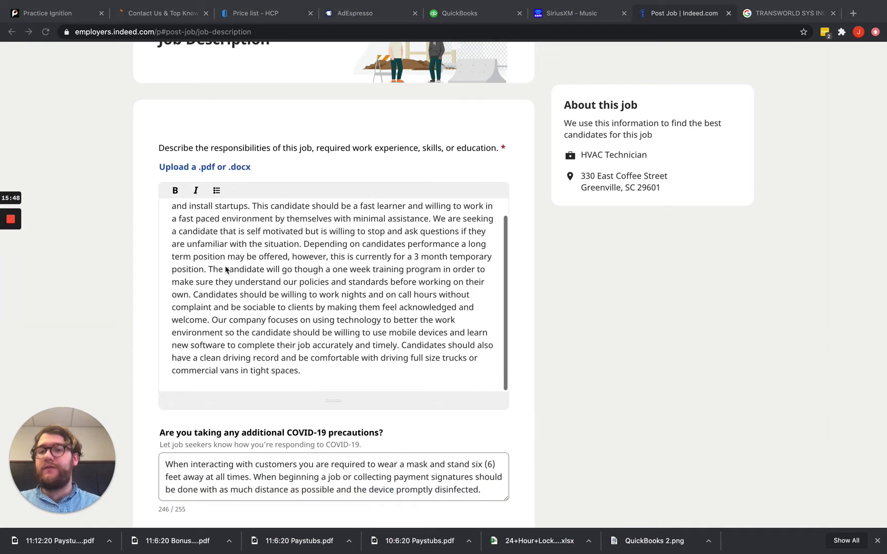
scroll(570, 326, down, 3)
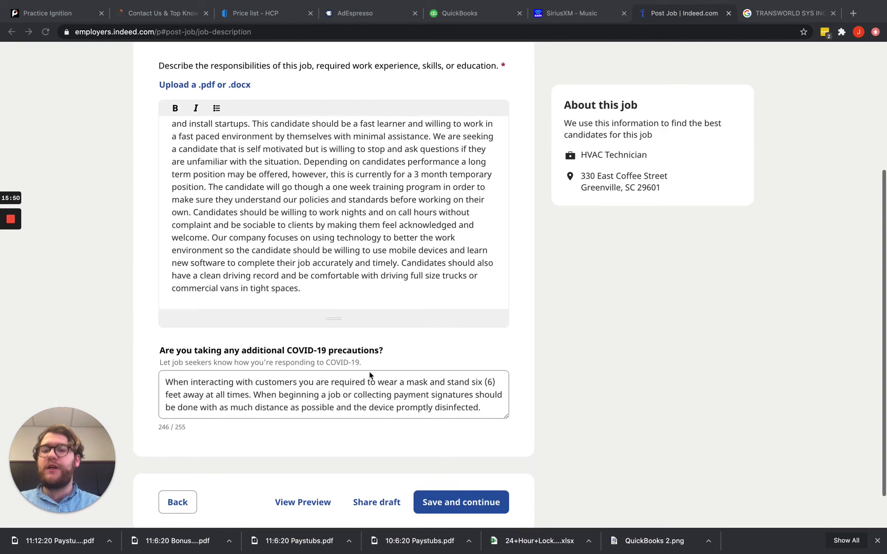
scroll(323, 204, up, 1)
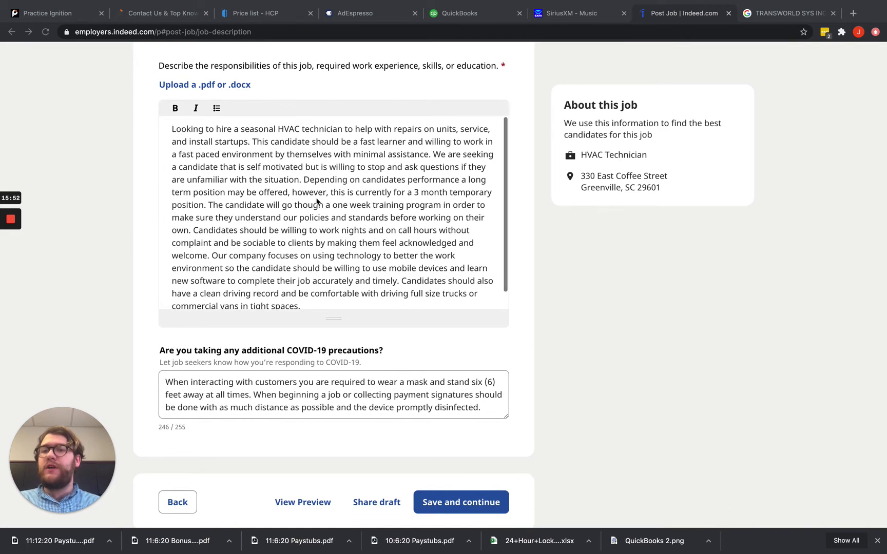
scroll(237, 178, up, 1)
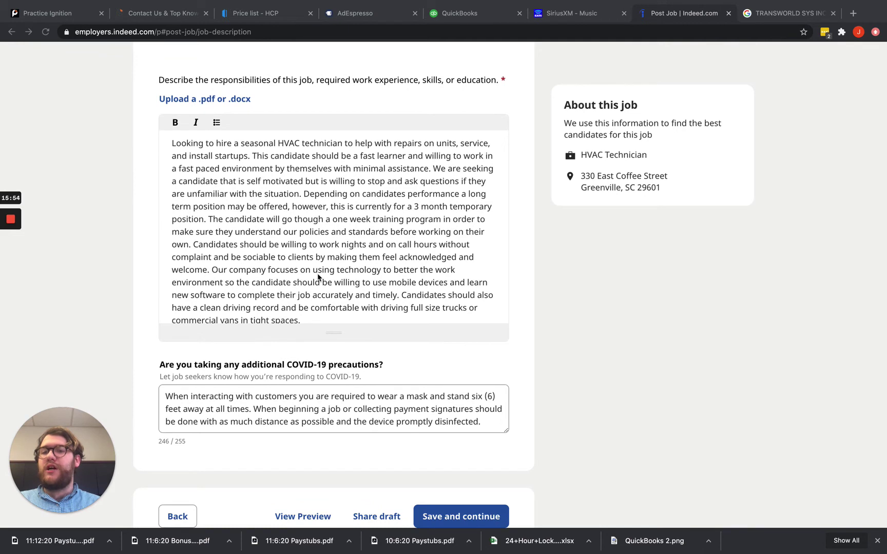
scroll(318, 277, down, 1)
scroll(318, 277, up, 1)
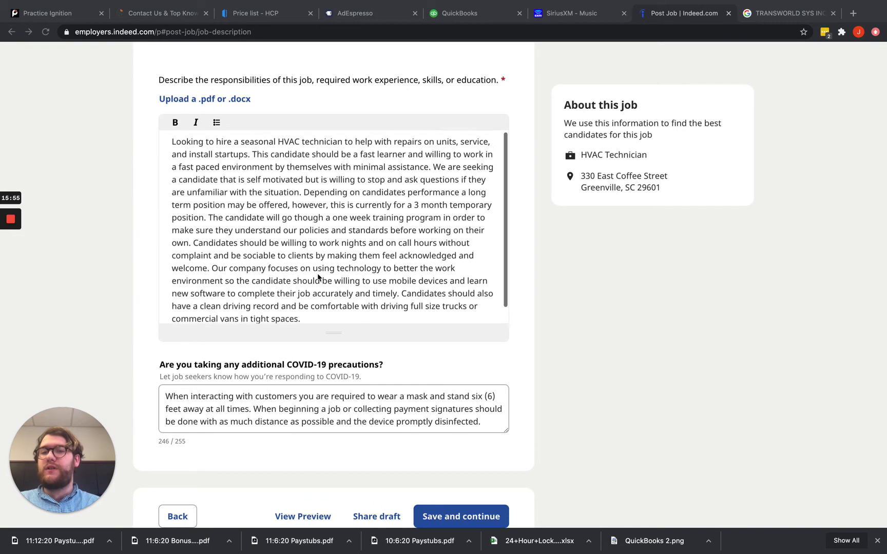
click(264, 221)
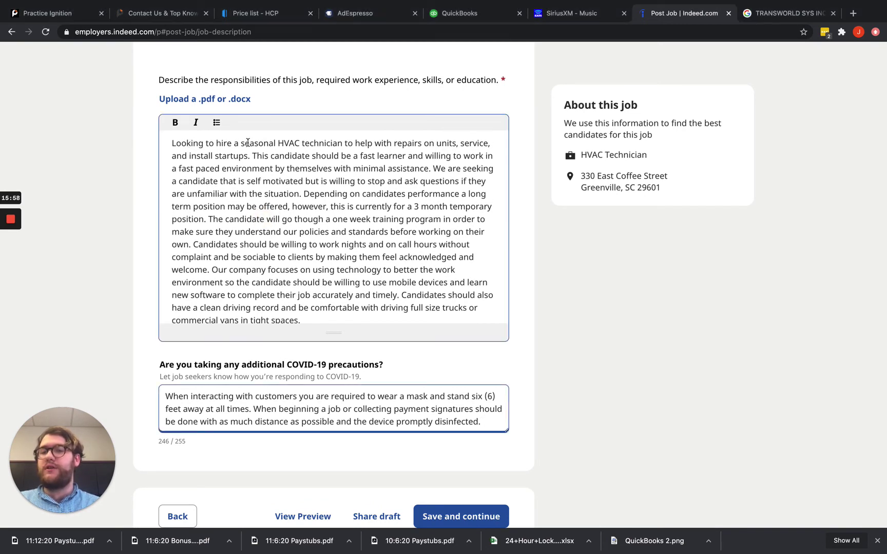
drag(249, 144, 331, 143)
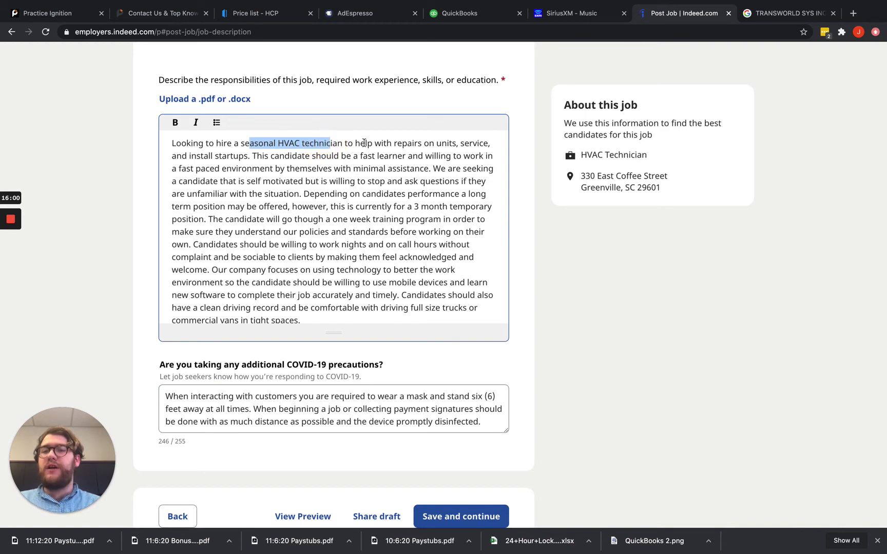
drag(394, 143, 258, 159)
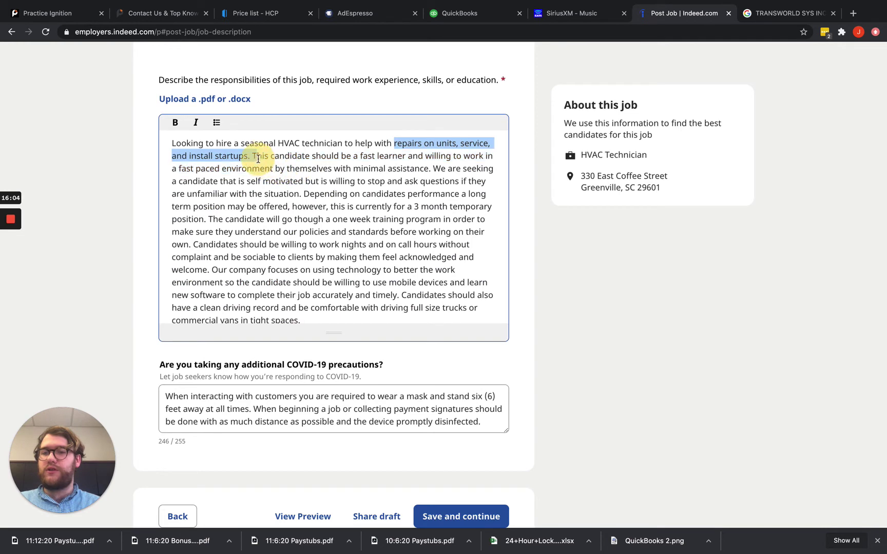
Read the job description's sentences on the candidate's learning ability, work pace, independence and willingness to ask questions.
click(318, 155)
drag(358, 155, 406, 155)
click(425, 154)
click(490, 154)
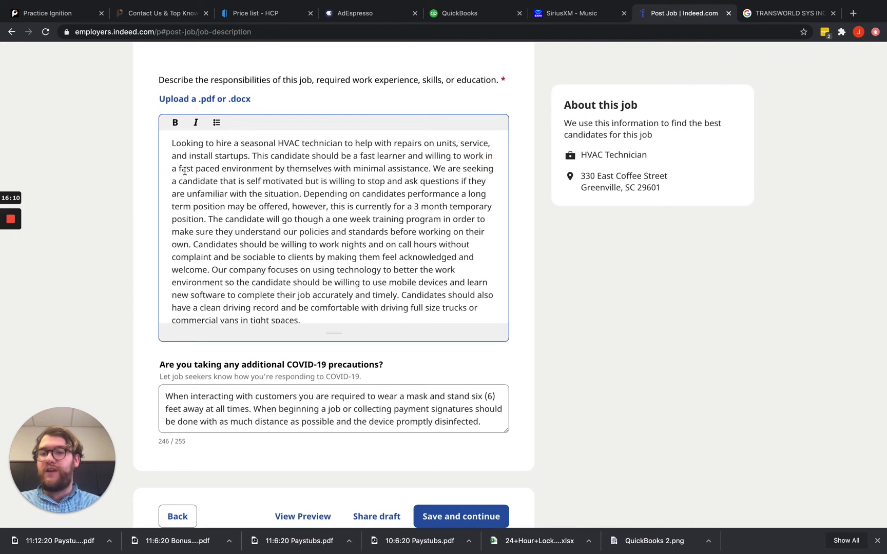
drag(181, 169, 232, 168)
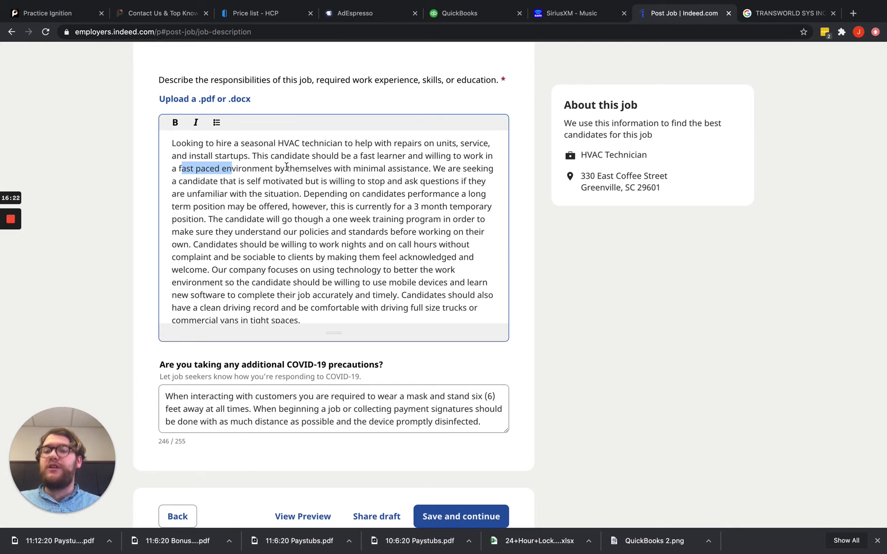
drag(287, 166, 429, 165)
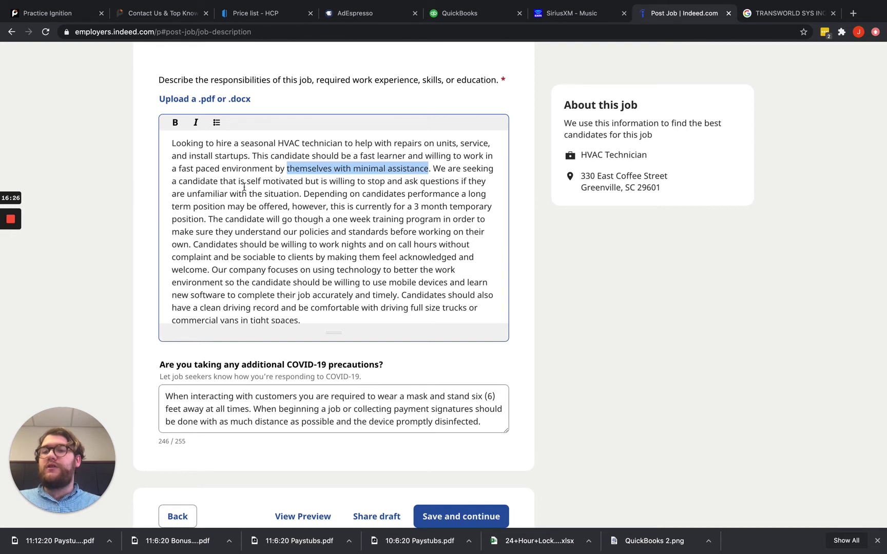
drag(246, 181, 298, 192)
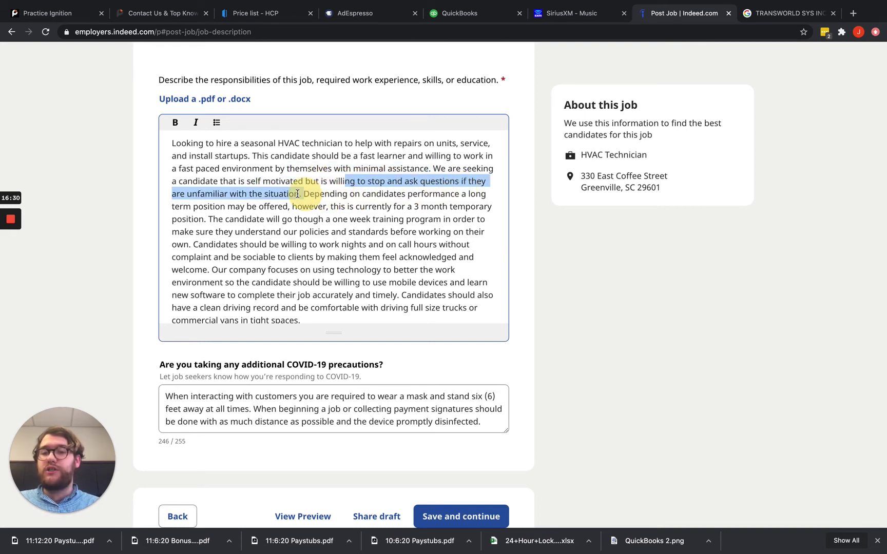
click(311, 183)
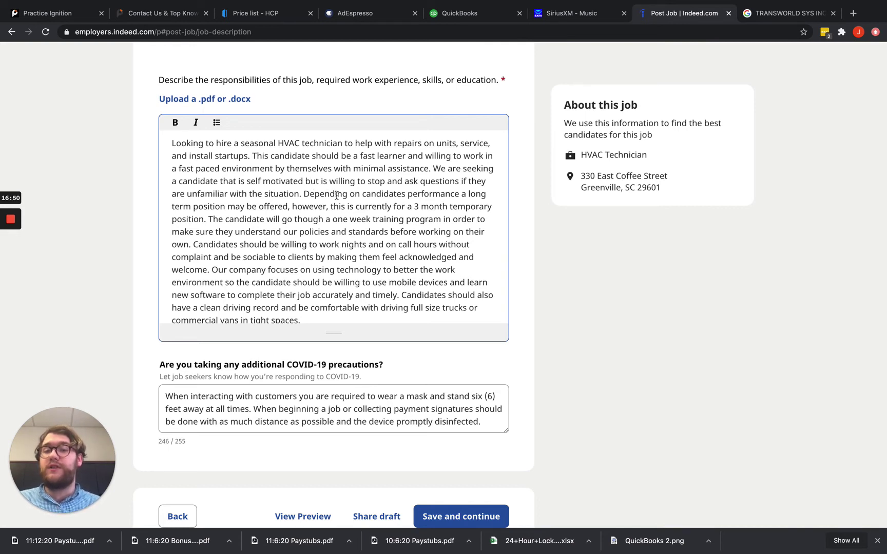
Read the job description's sentences on the temporary term, one week training program, night and on call hours, and sociability with clients.
drag(362, 194, 211, 219)
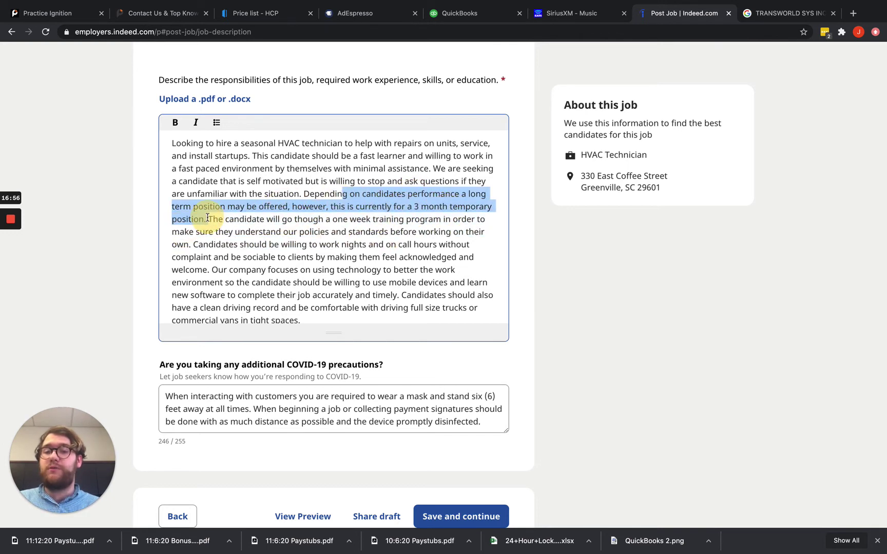
click(407, 206)
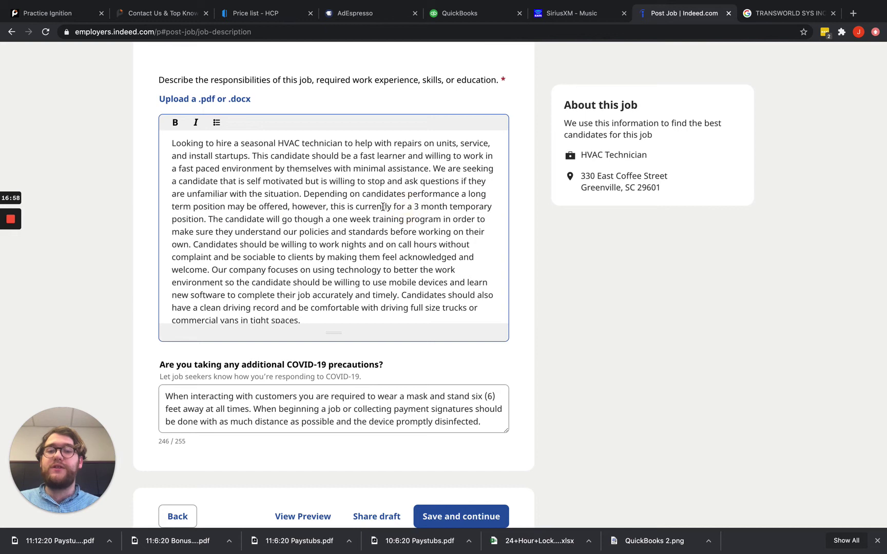
drag(383, 206, 466, 206)
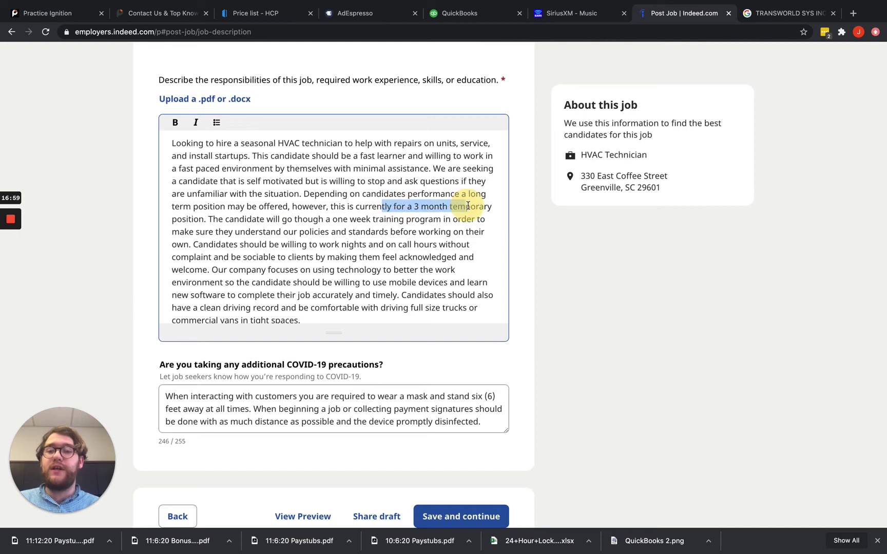
click(280, 220)
drag(234, 219, 434, 219)
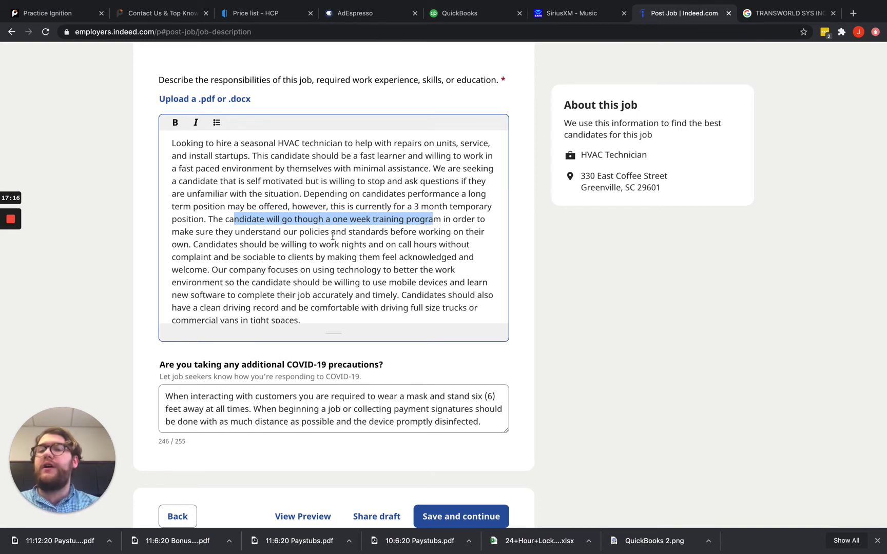
drag(211, 246, 297, 256)
click(297, 257)
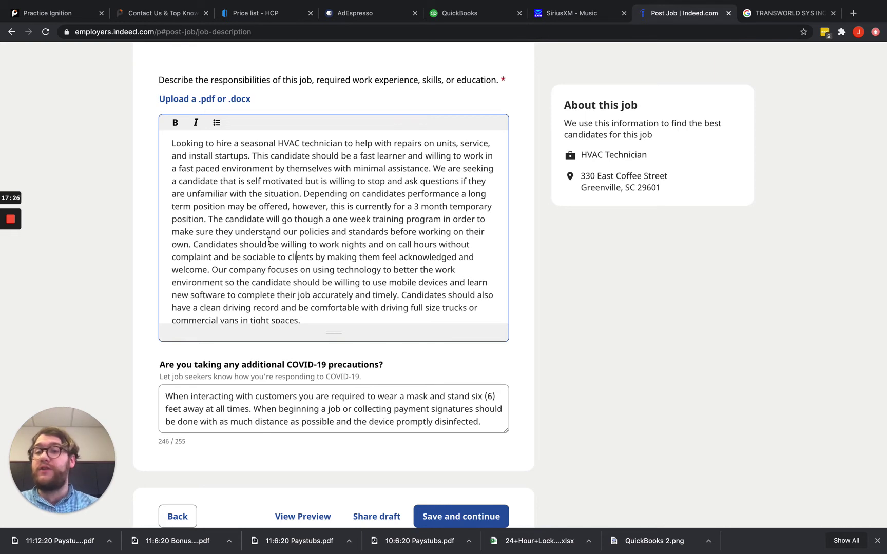
drag(246, 257, 406, 259)
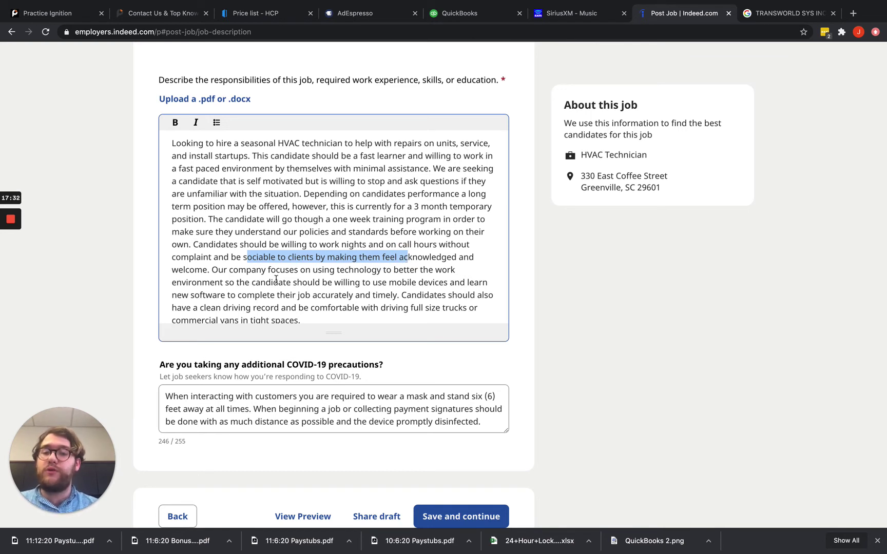
Read the job description's closing sentences on using technology and mobile devices, driving record, and driving trucks or vans.
drag(224, 270, 419, 271)
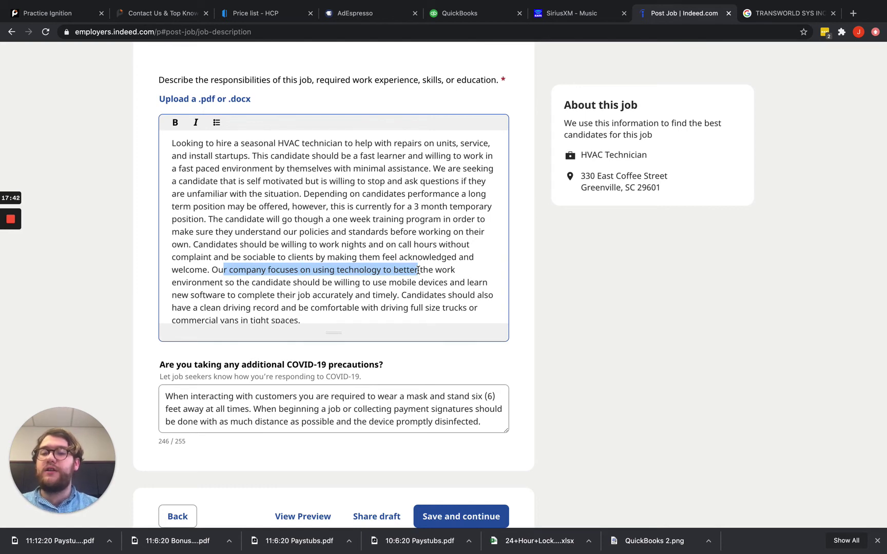
drag(360, 293, 410, 285)
click(385, 277)
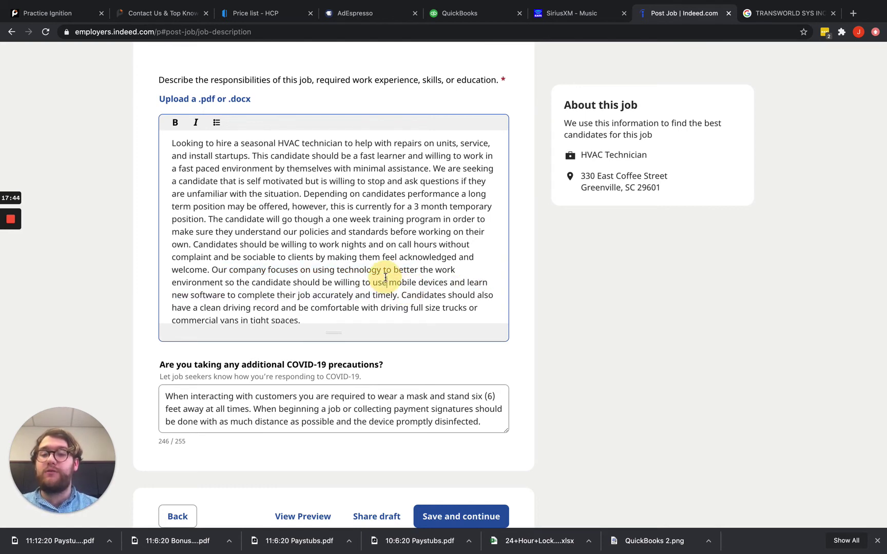
drag(343, 282, 376, 299)
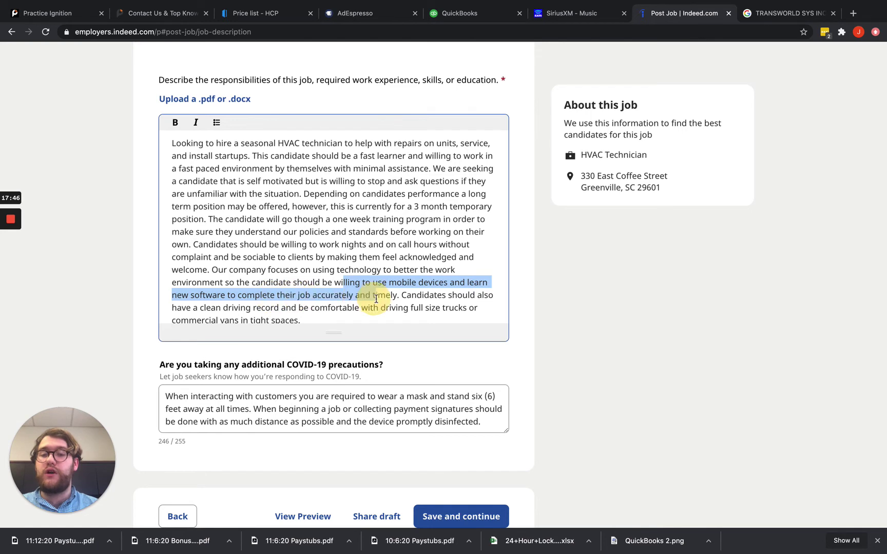
click(377, 296)
scroll(404, 282, down, 1)
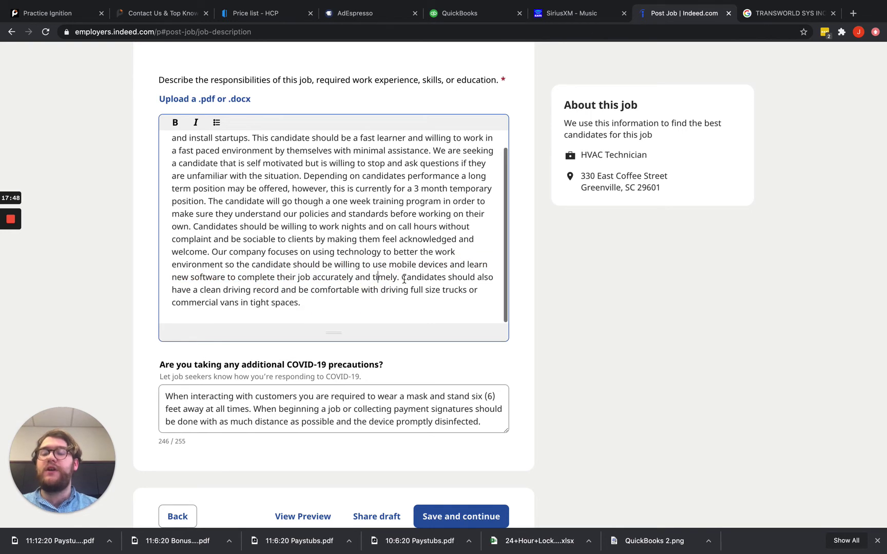
drag(410, 278, 457, 298)
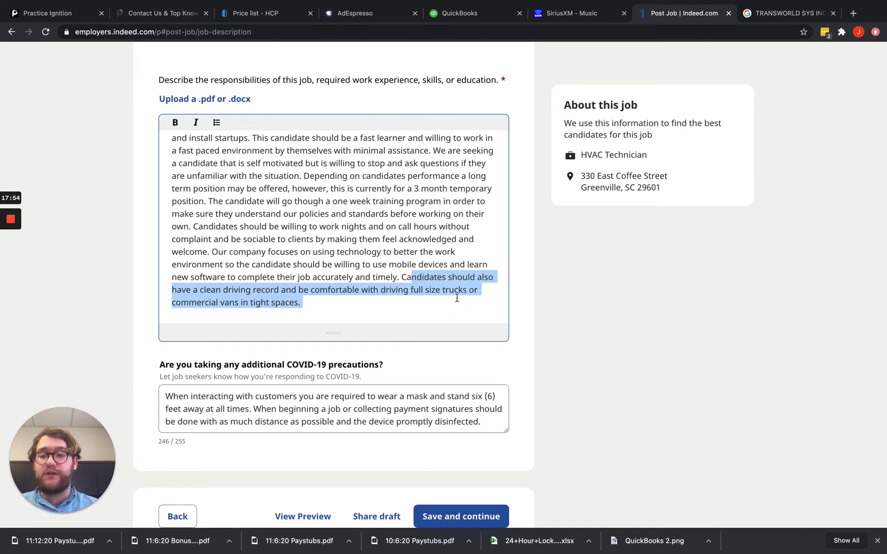
scroll(444, 359, down, 1)
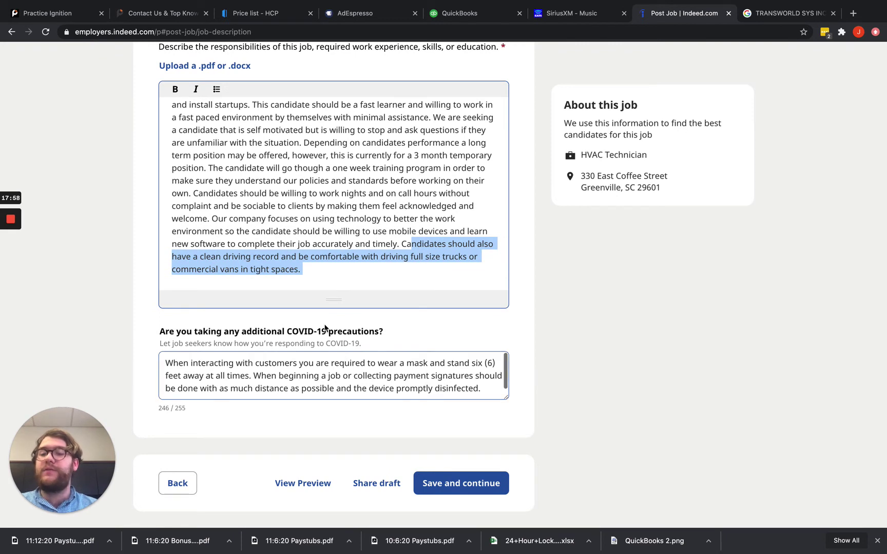
Read the COVID-19 precautions question and its answer on masks, distancing, payment signatures and disinfecting the device.
scroll(324, 328, down, 1)
drag(393, 305, 152, 313)
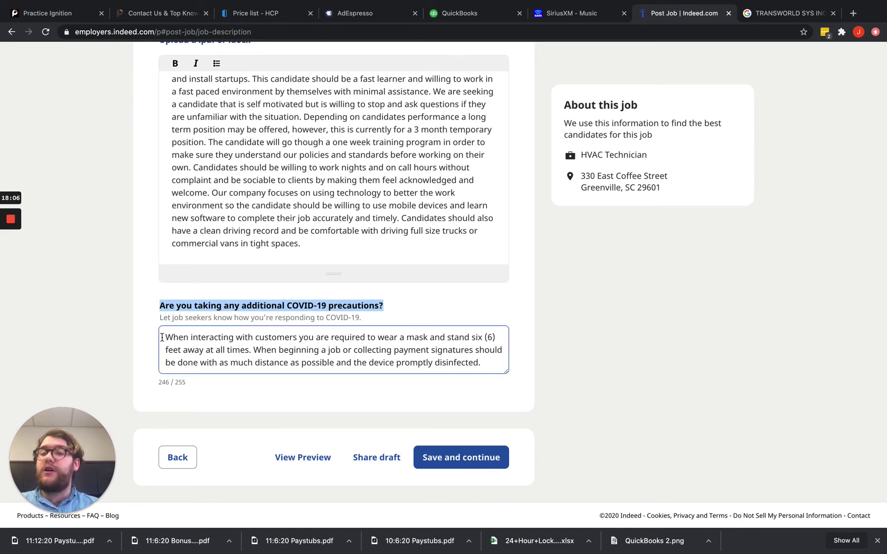
drag(160, 337, 477, 373)
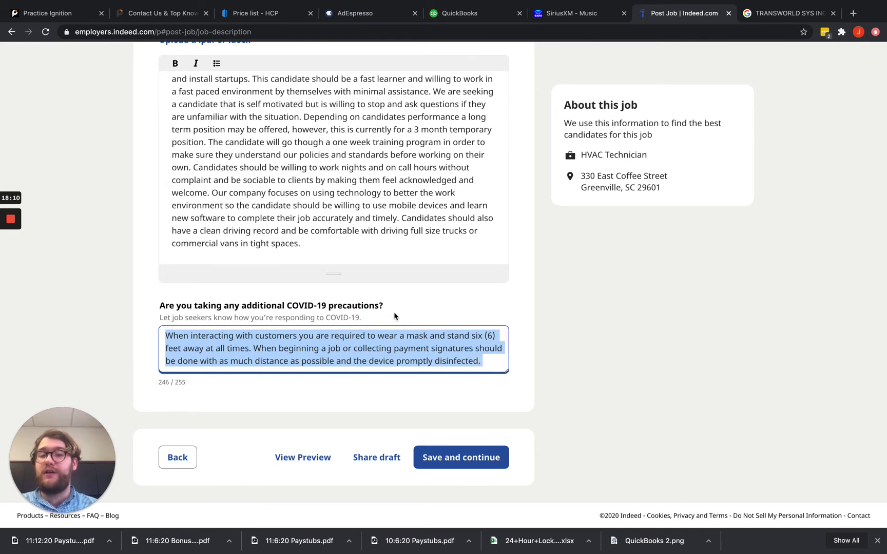
click(416, 306)
click(386, 368)
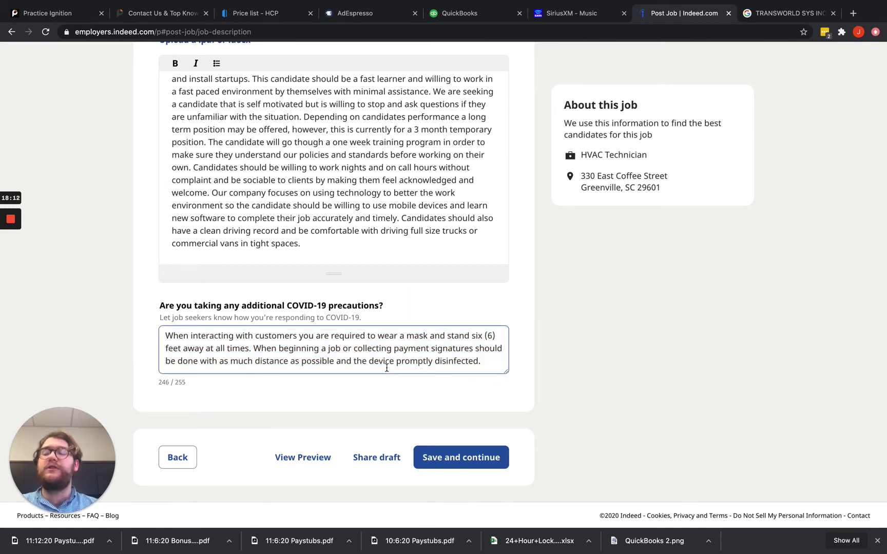
scroll(386, 367, up, 1)
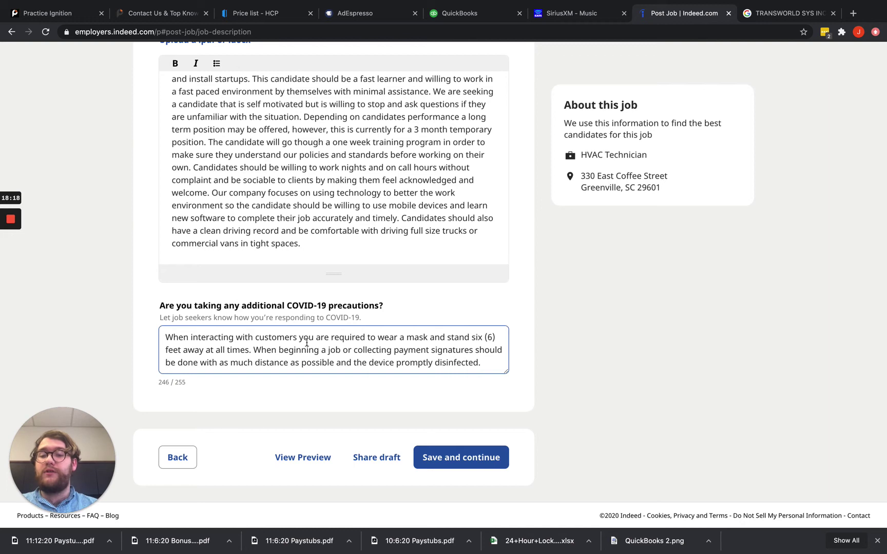
drag(333, 338, 484, 338)
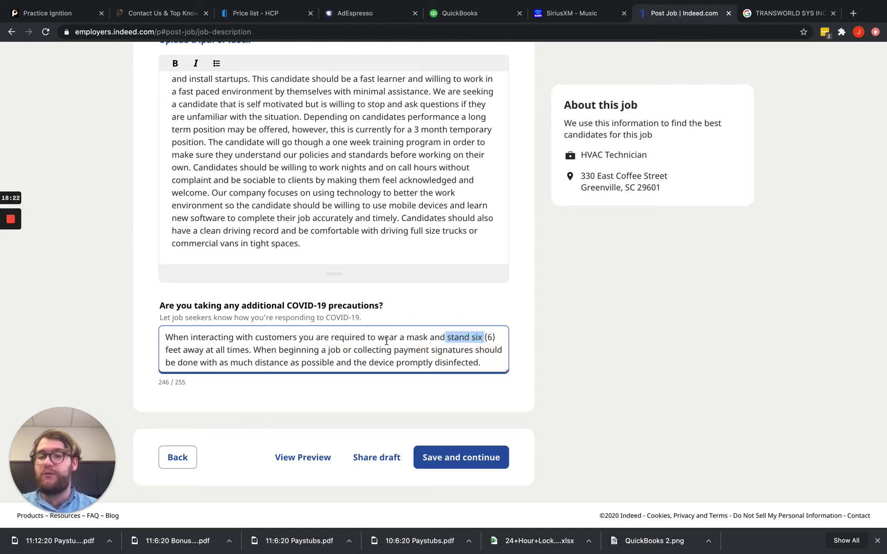
click(316, 350)
click(409, 349)
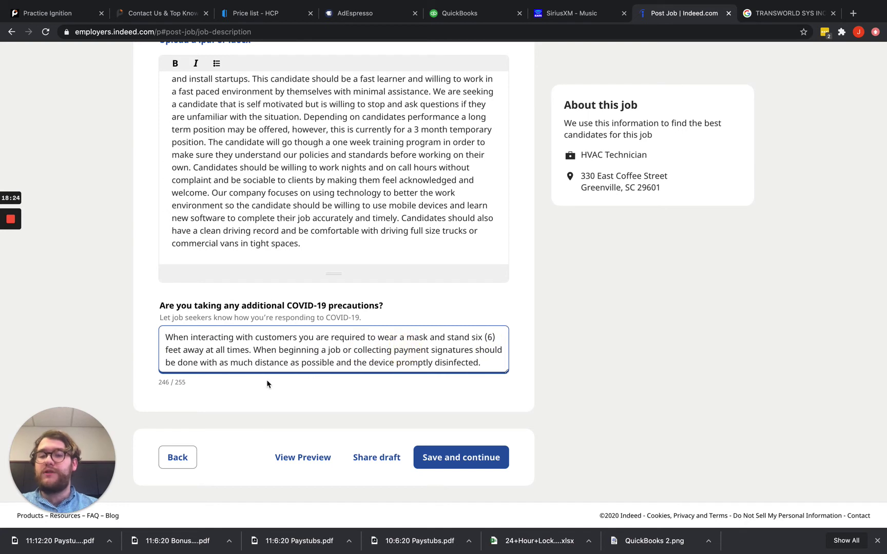
drag(238, 363, 472, 363)
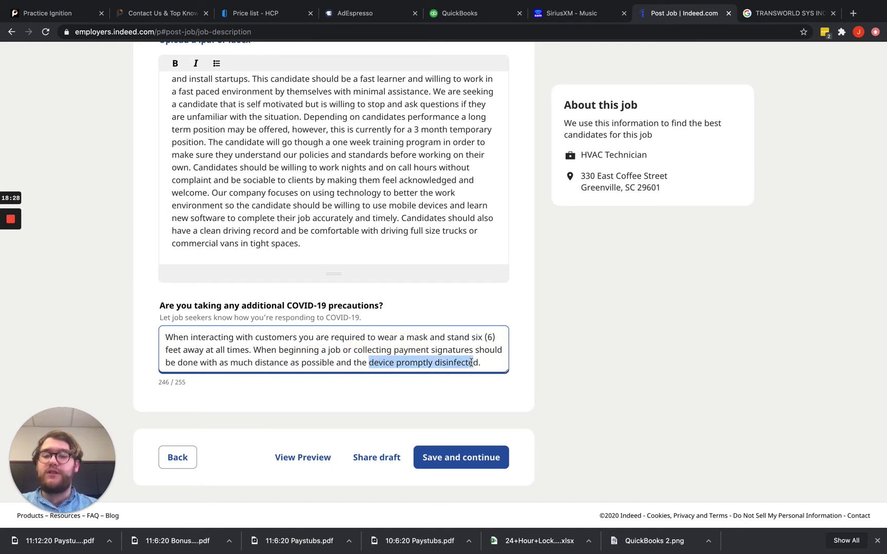
Save the job description with its COVID-19 precautions and continue to the application settings.
scroll(493, 361, up, 5)
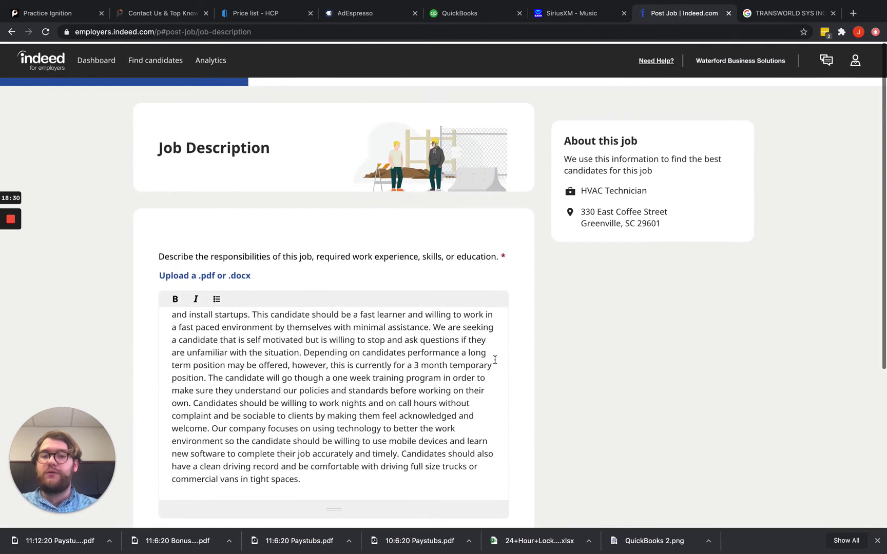
scroll(495, 359, down, 5)
click(453, 457)
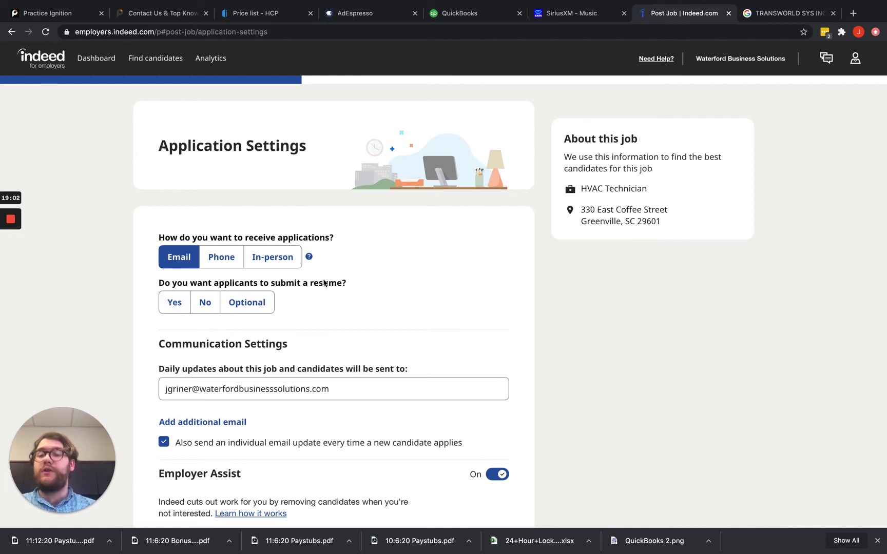
Require applicants to submit a resume, with applications received by email.
drag(302, 284, 348, 289)
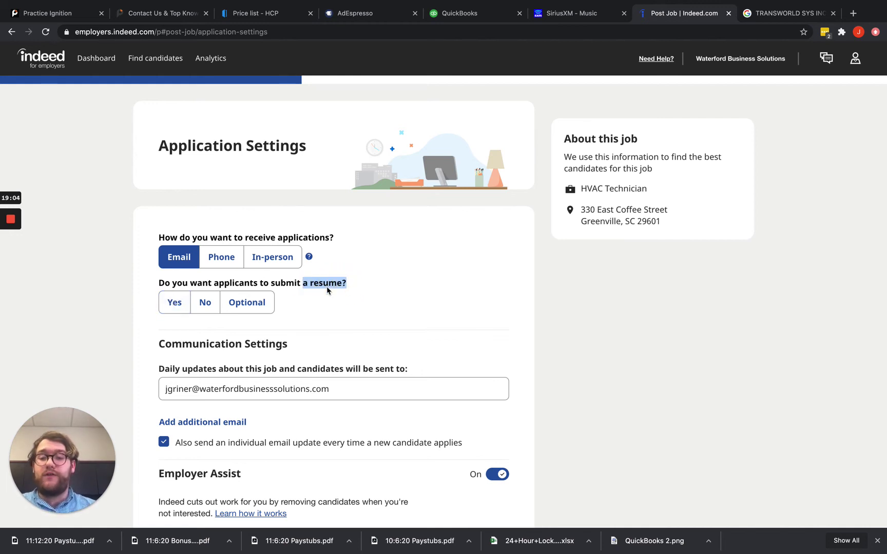
click(174, 308)
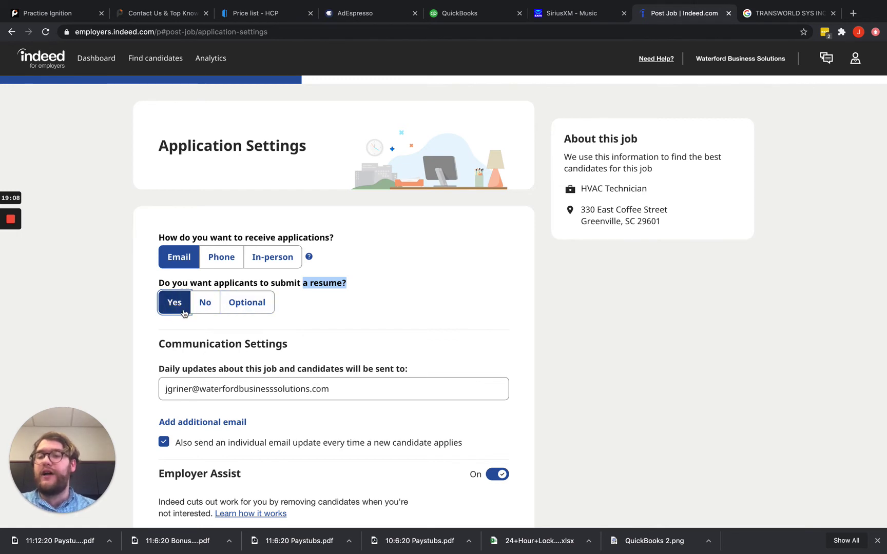
click(223, 334)
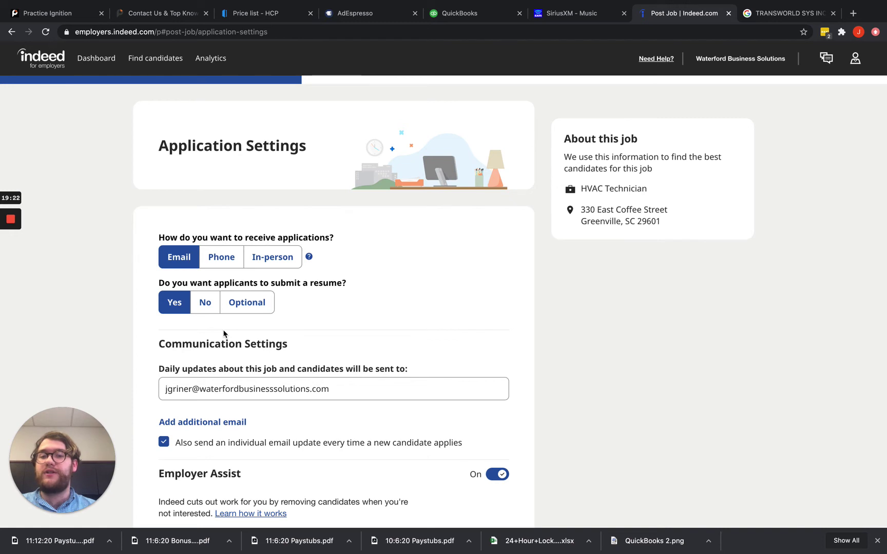
Check the update email, keep Employer Assist's automatic decline at 14 days, then save the application settings and agree to the Employer Assist terms.
scroll(224, 333, down, 5)
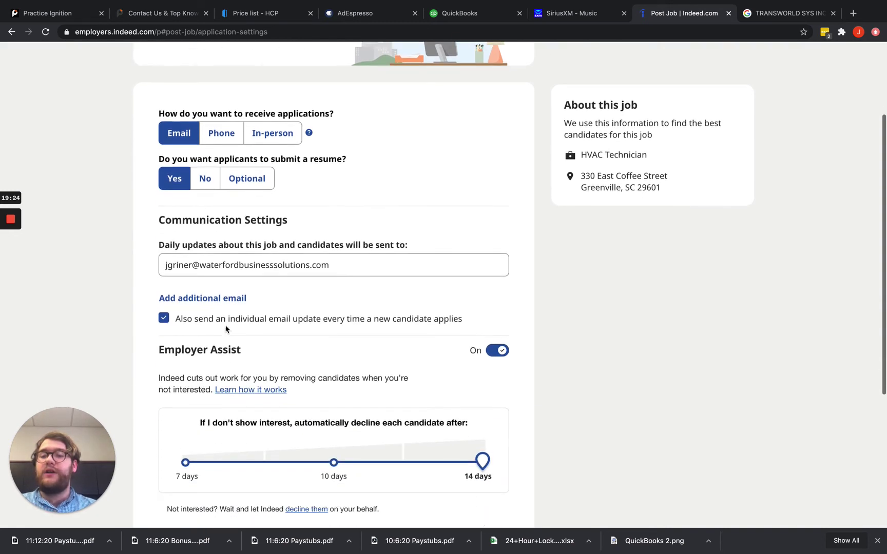
drag(357, 266, 165, 265)
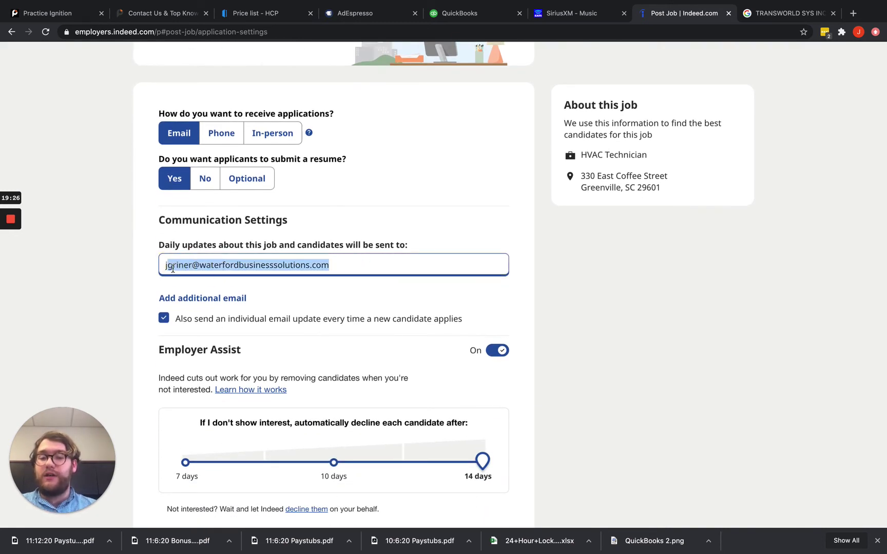
scroll(291, 302, down, 3)
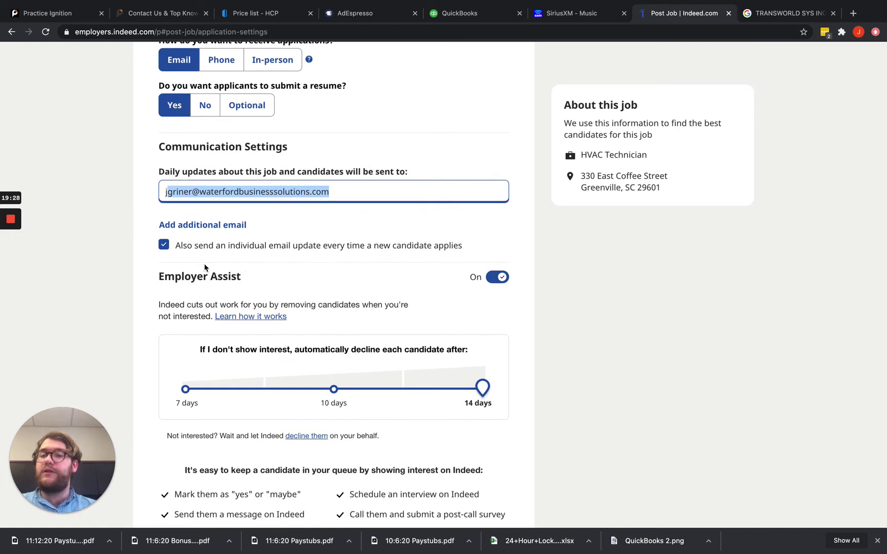
scroll(208, 267, down, 2)
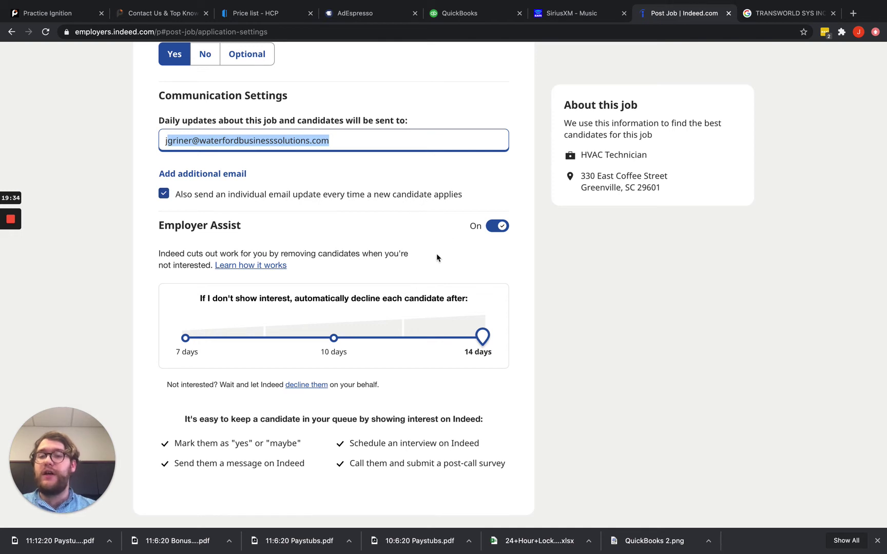
scroll(437, 258, down, 3)
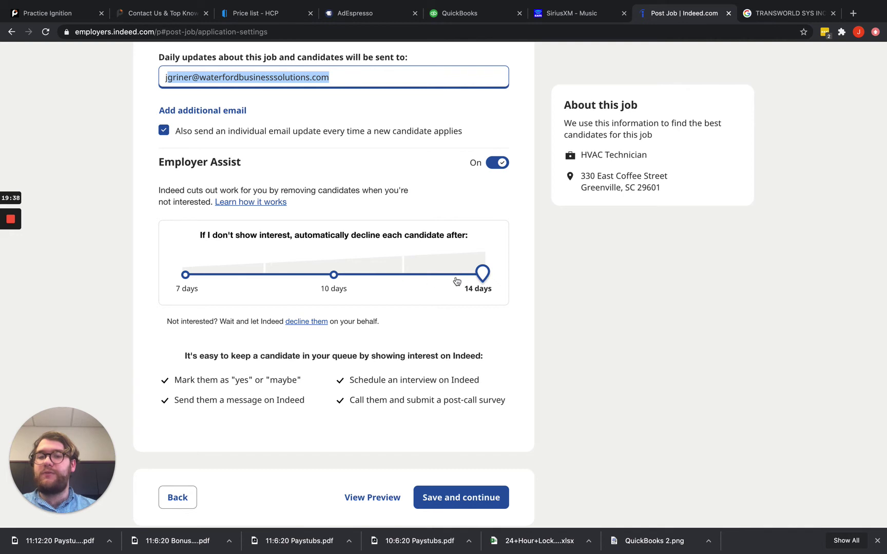
mouse_move(481, 273)
mouse_down()
mouse_move(326, 277)
mouse_move(492, 288)
mouse_up()
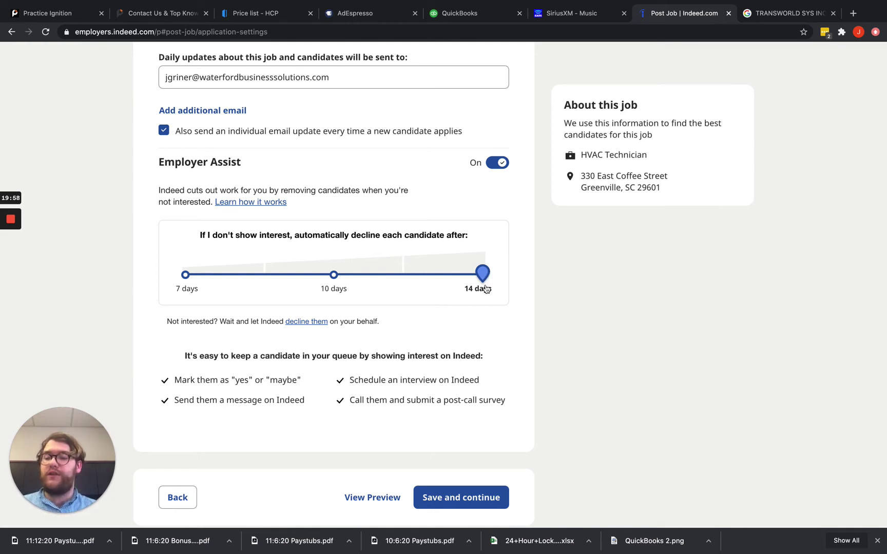
scroll(487, 289, down, 2)
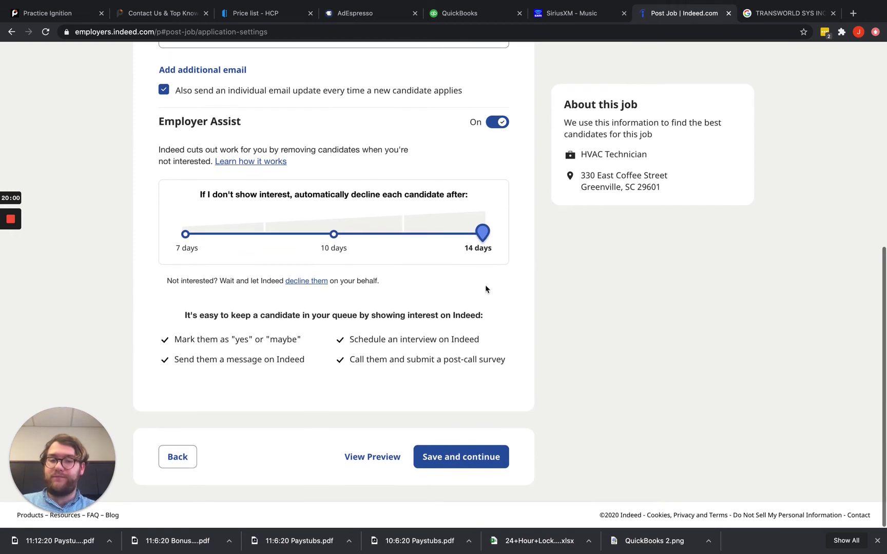
click(458, 458)
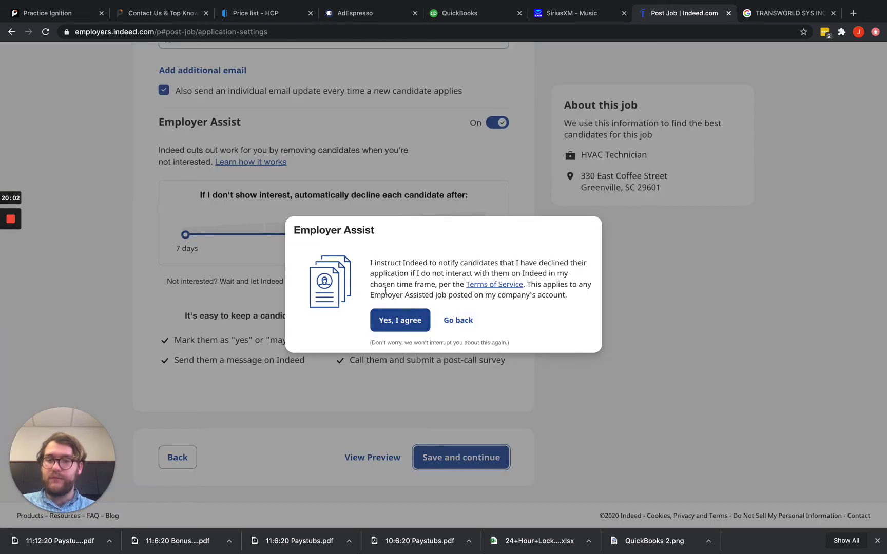
click(418, 320)
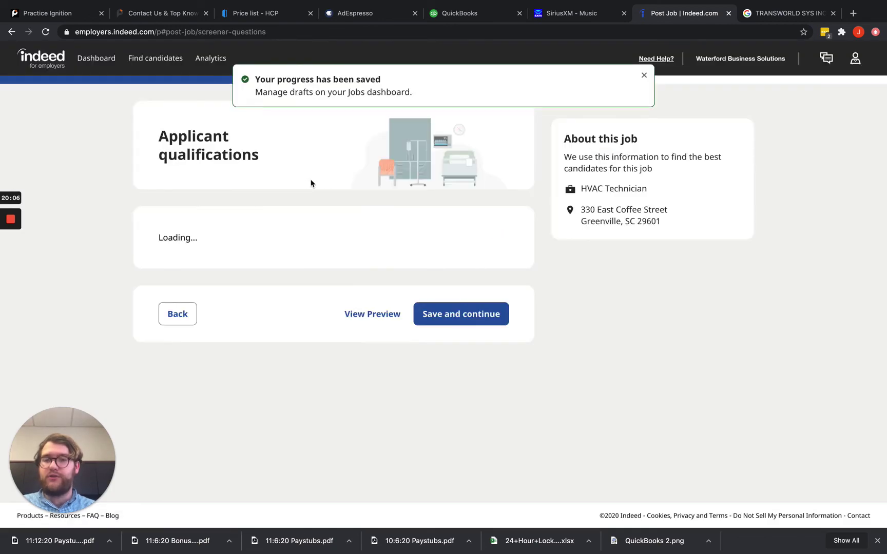
Look over the applicant qualifications page and its suggested screening questions.
scroll(311, 183, down, 3)
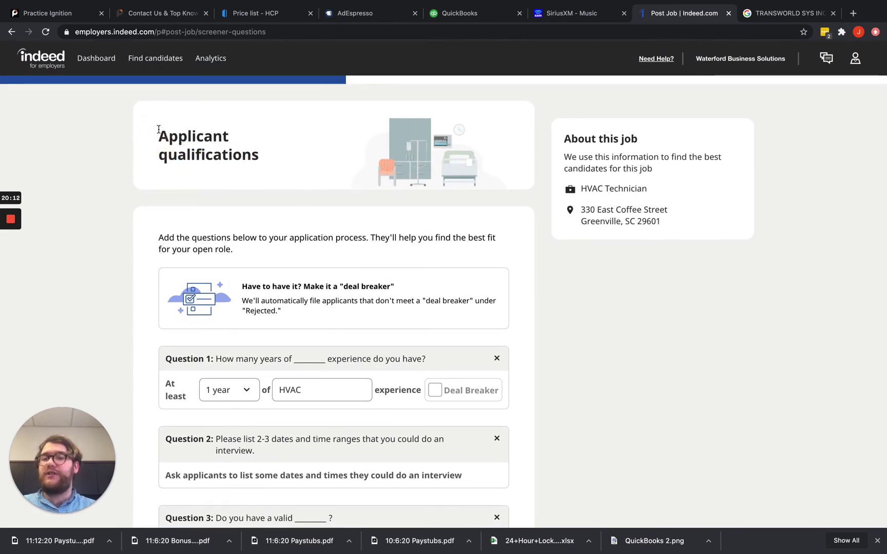
drag(279, 162, 168, 138)
click(203, 142)
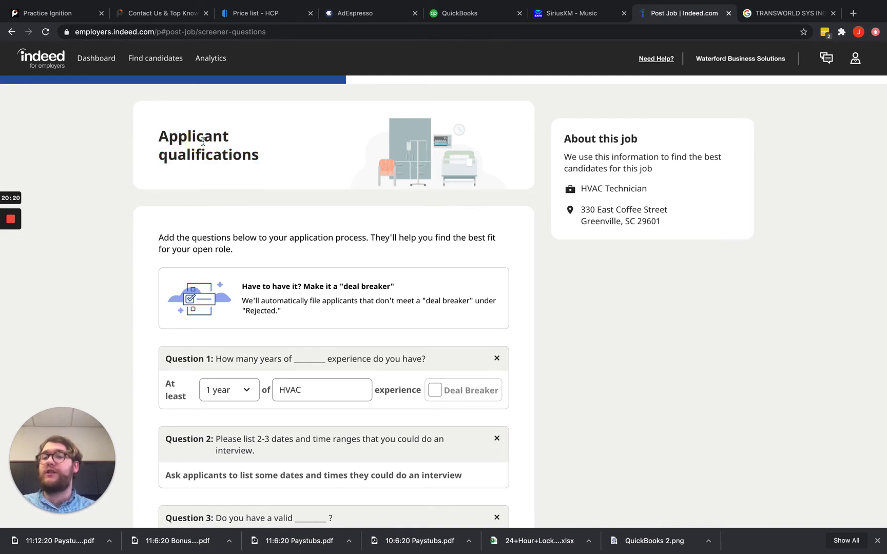
Require at least 3 years of HVAC experience in the experience question and make it a deal breaker.
scroll(247, 224, down, 3)
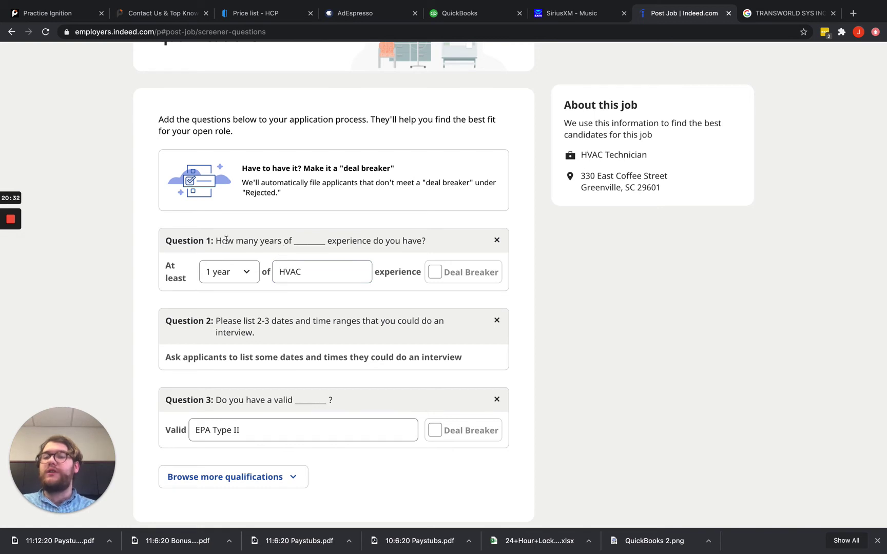
drag(227, 240, 326, 241)
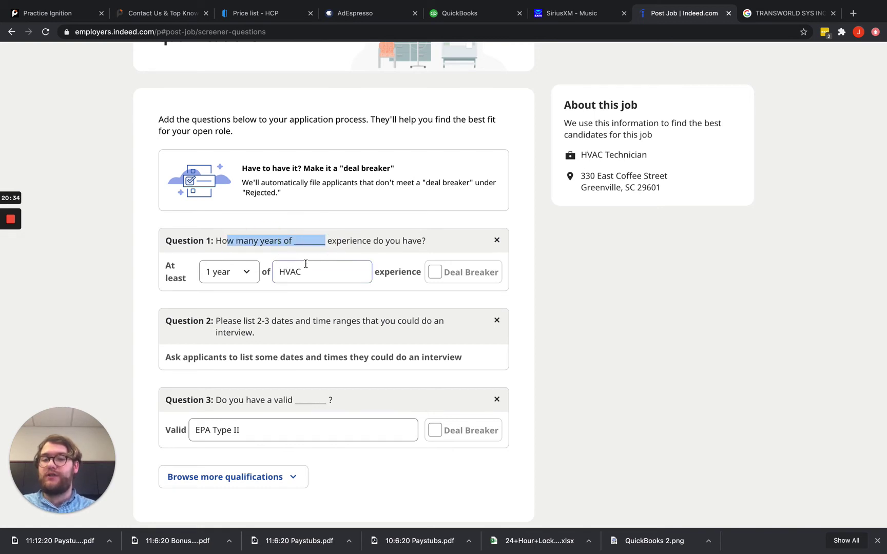
double_click(321, 271)
click(244, 273)
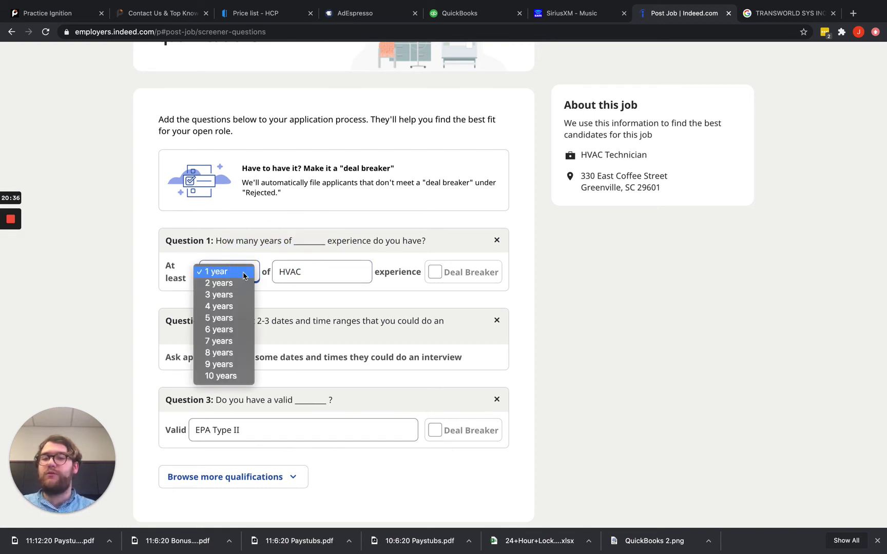
click(232, 296)
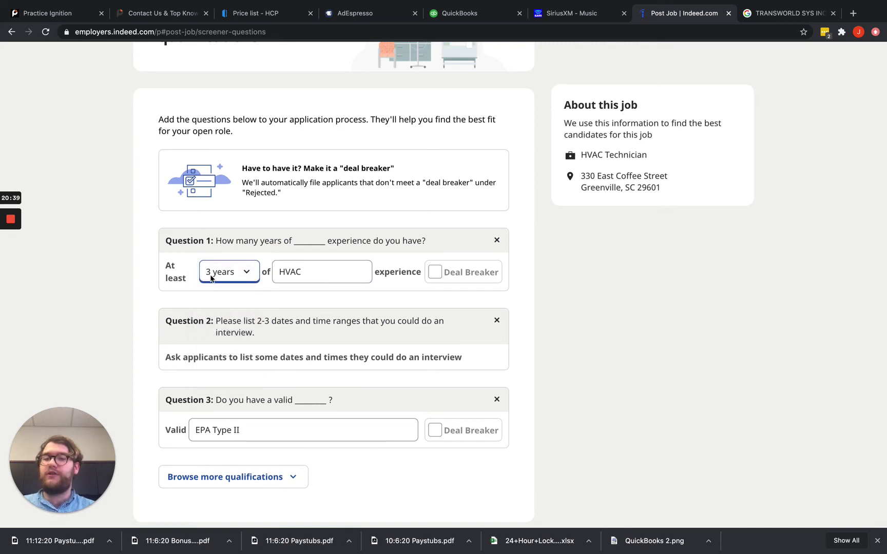
click(444, 275)
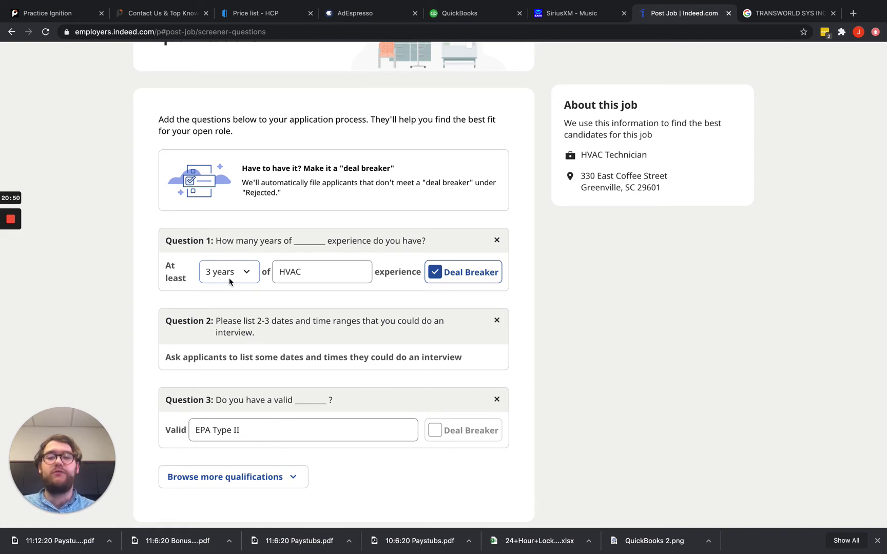
Remove the screening question that asks applicants for interview dates and time ranges.
scroll(303, 347, down, 1)
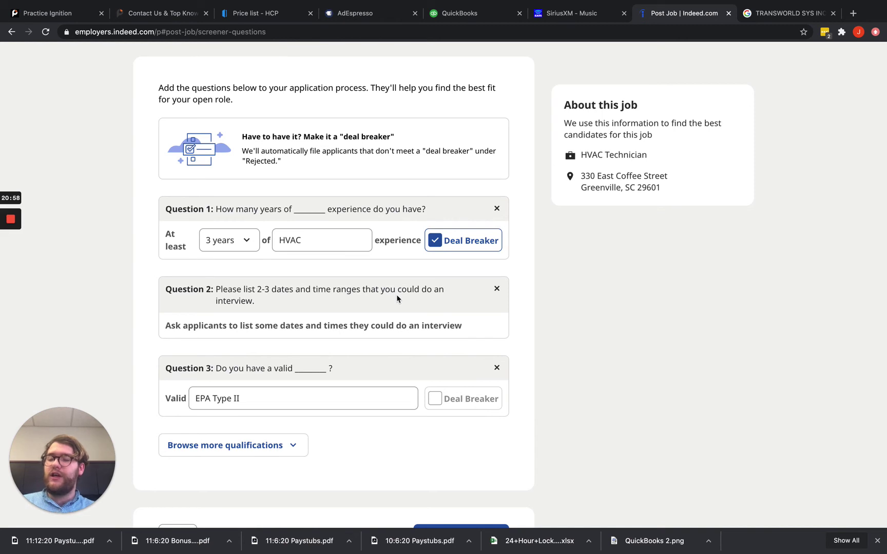
click(496, 290)
click(349, 322)
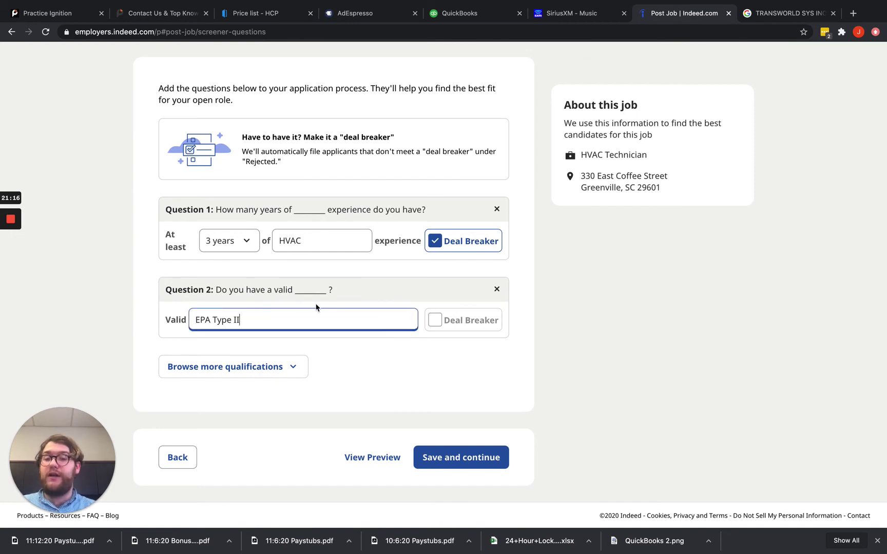
Add a background check qualification to the screening questions and make it a deal breaker.
click(262, 366)
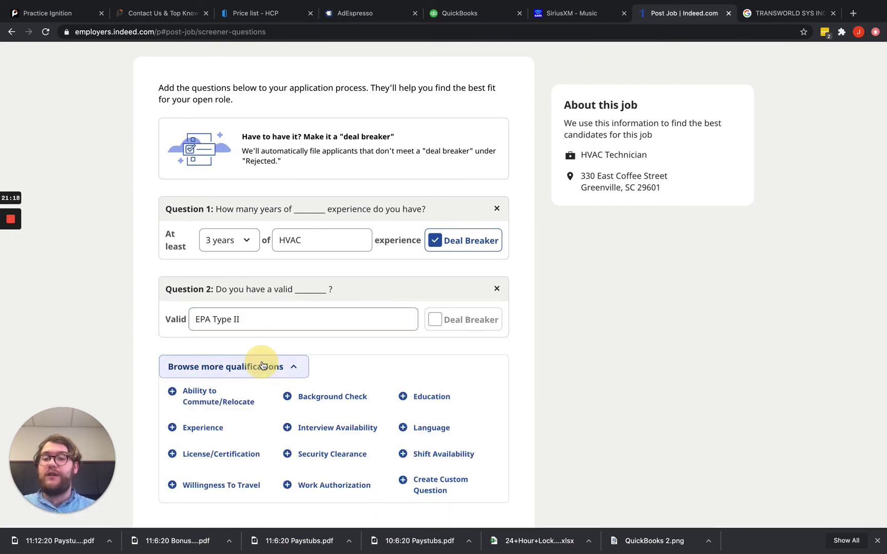
scroll(337, 362, down, 3)
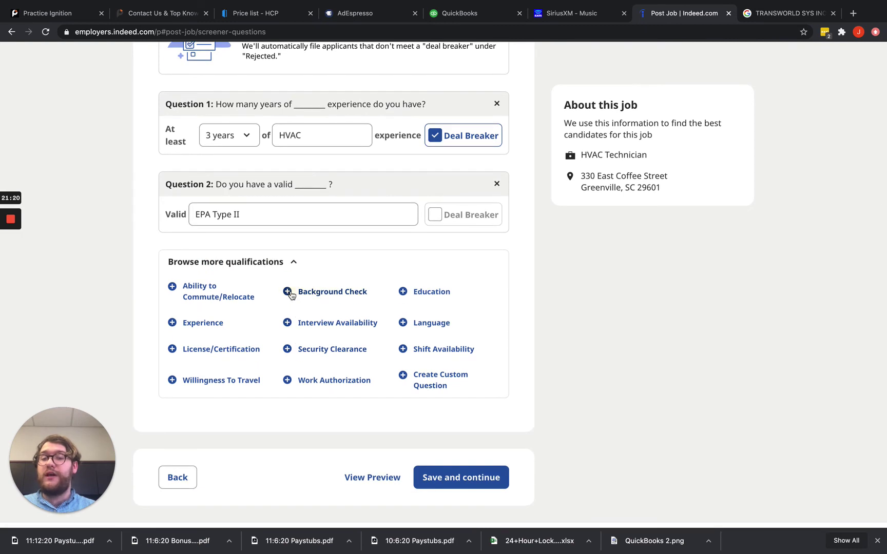
click(289, 292)
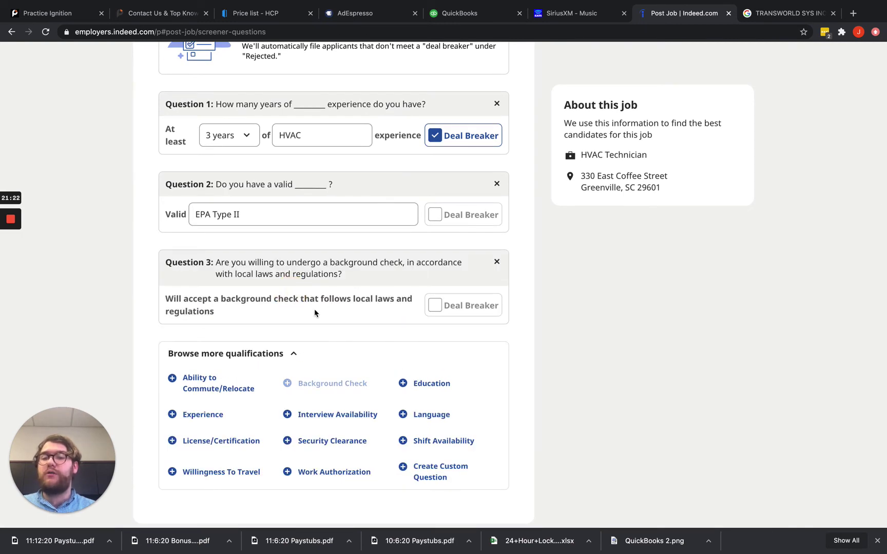
click(434, 305)
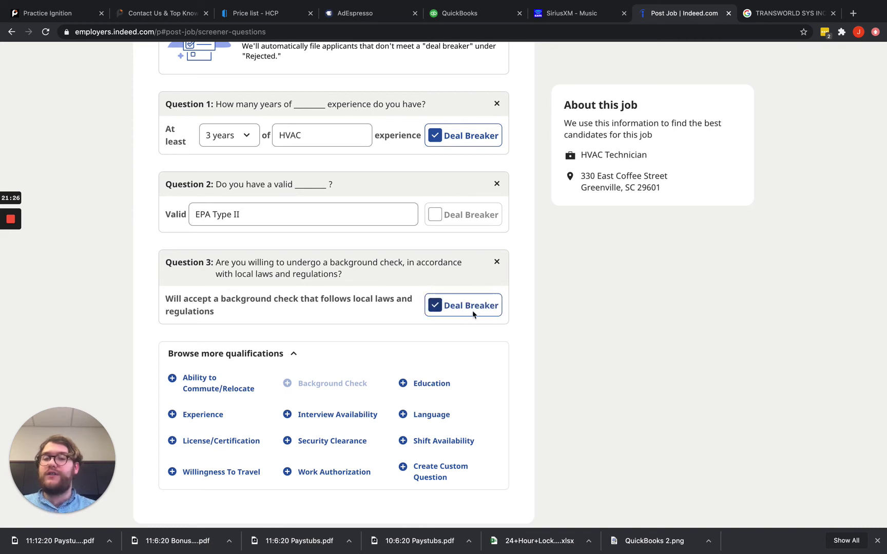
Add the work authorization question for the United States and make it a deal breaker.
scroll(402, 334, down, 1)
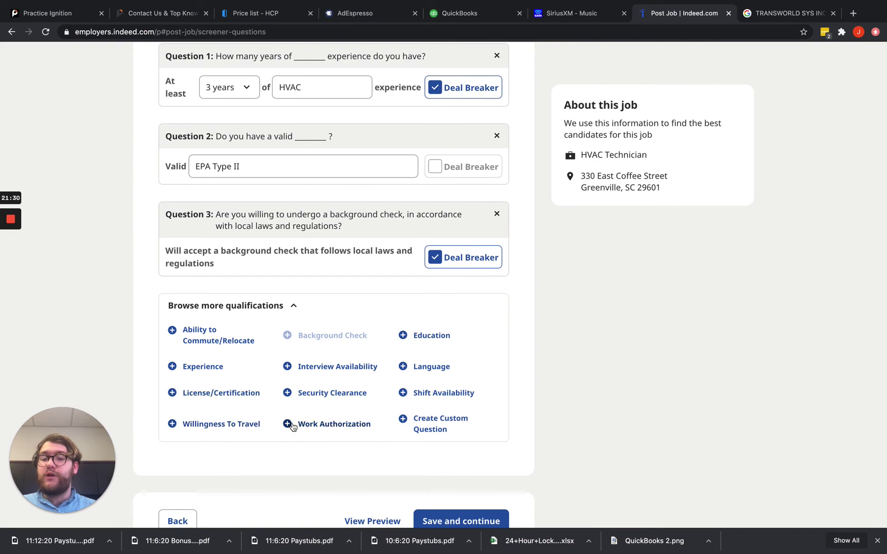
click(288, 423)
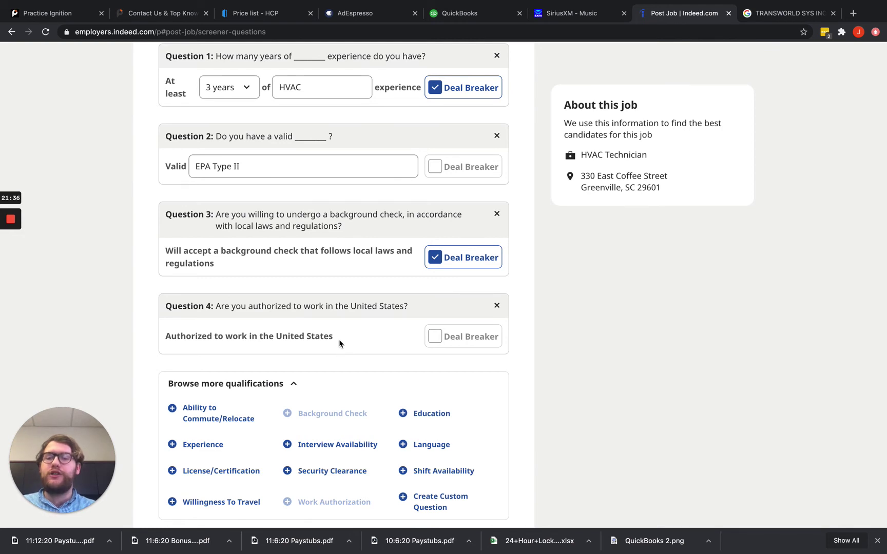
click(435, 337)
Add a language qualification asking whether applicants speak Spanish, without making it a deal breaker.
scroll(437, 340, down, 3)
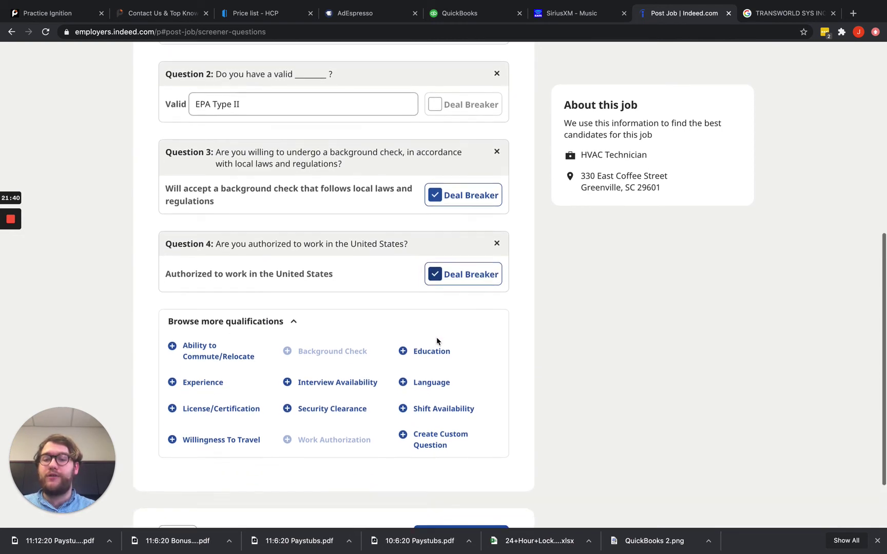
scroll(437, 340, up, 4)
scroll(437, 341, down, 3)
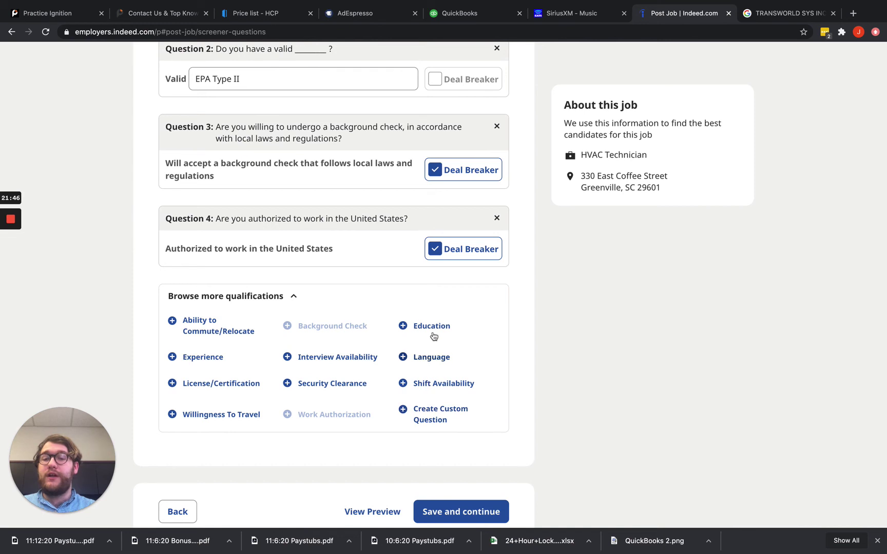
click(404, 358)
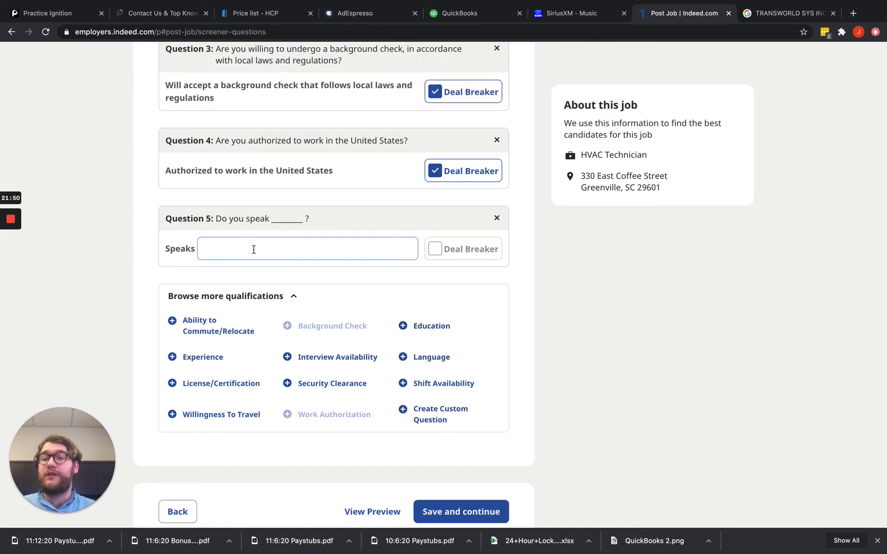
click(311, 245)
text(Spanish)
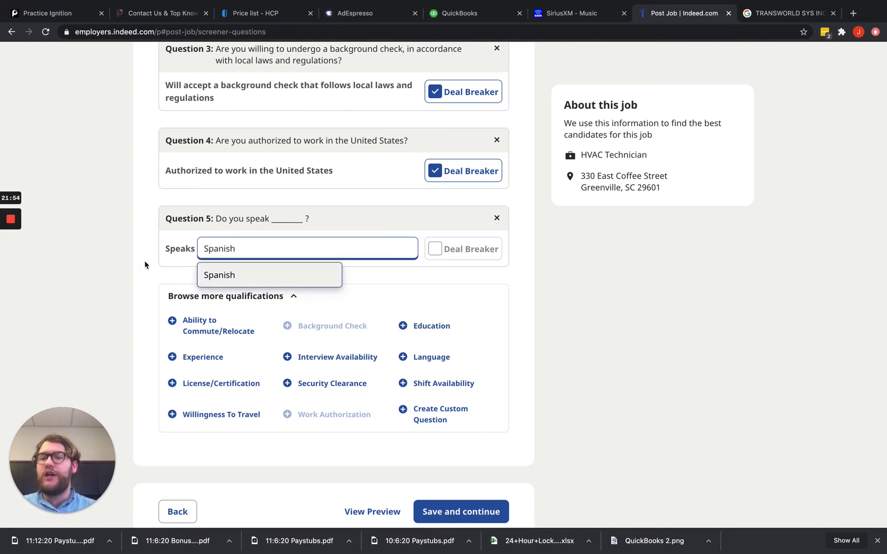
click(146, 279)
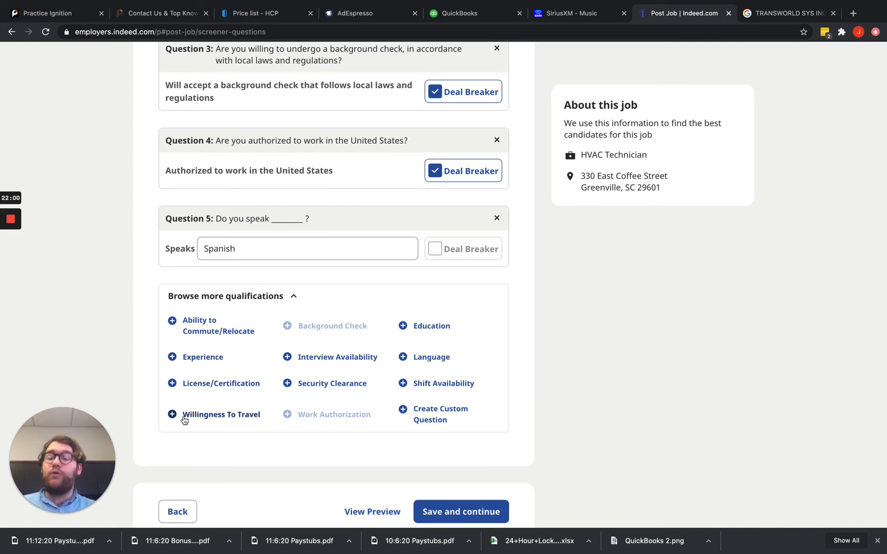
Add a blank custom question to the applicant qualifications, ready for its wording.
scroll(259, 297, up, 3)
scroll(259, 297, up, 3)
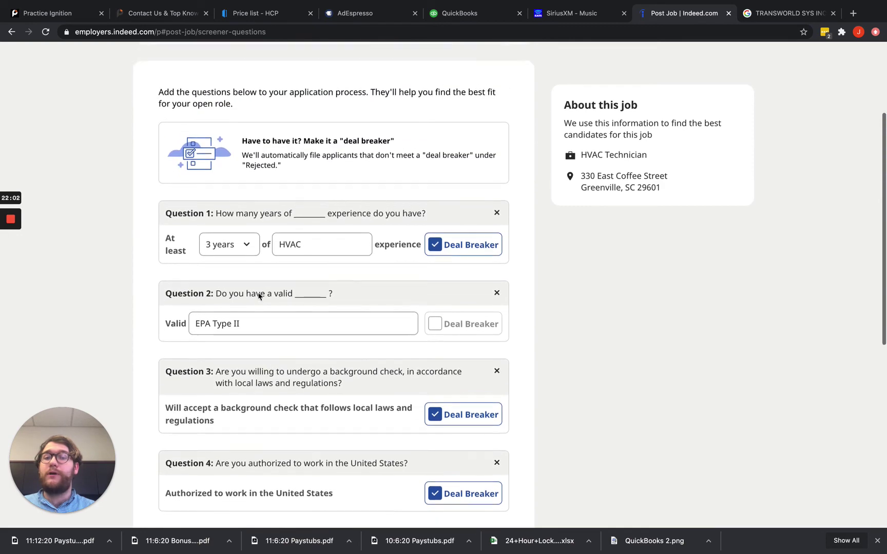
scroll(257, 297, down, 8)
click(415, 358)
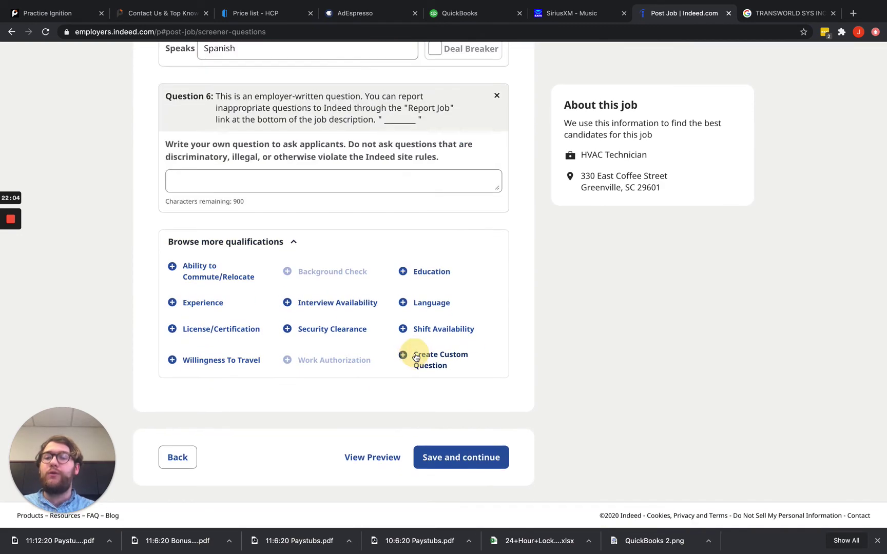
click(326, 181)
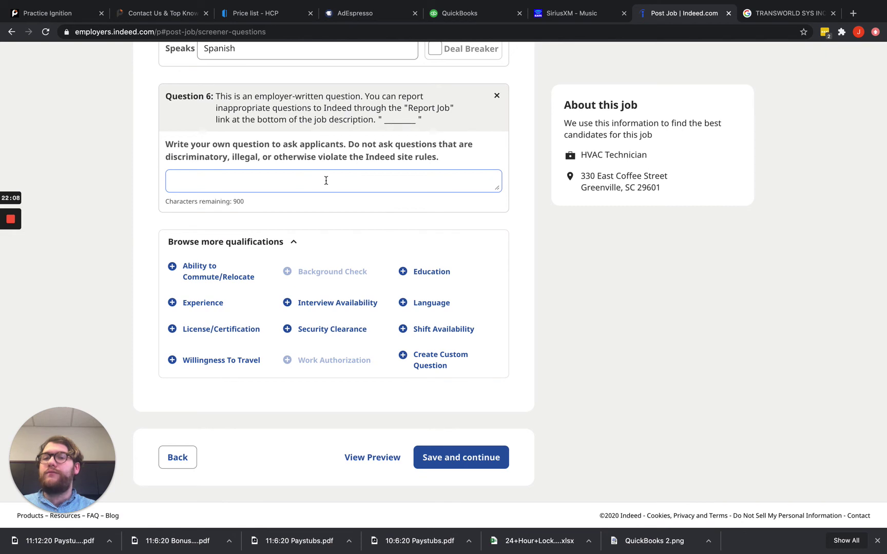
click(368, 182)
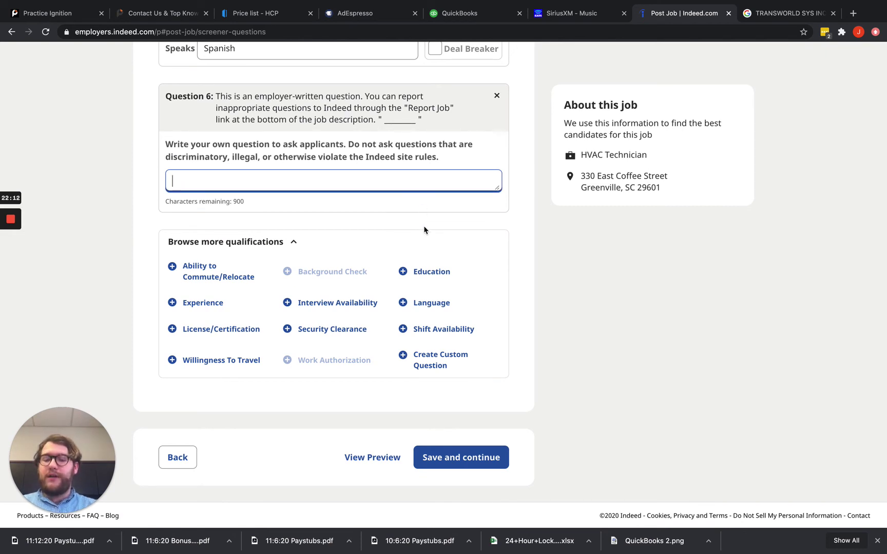
text(Do you)
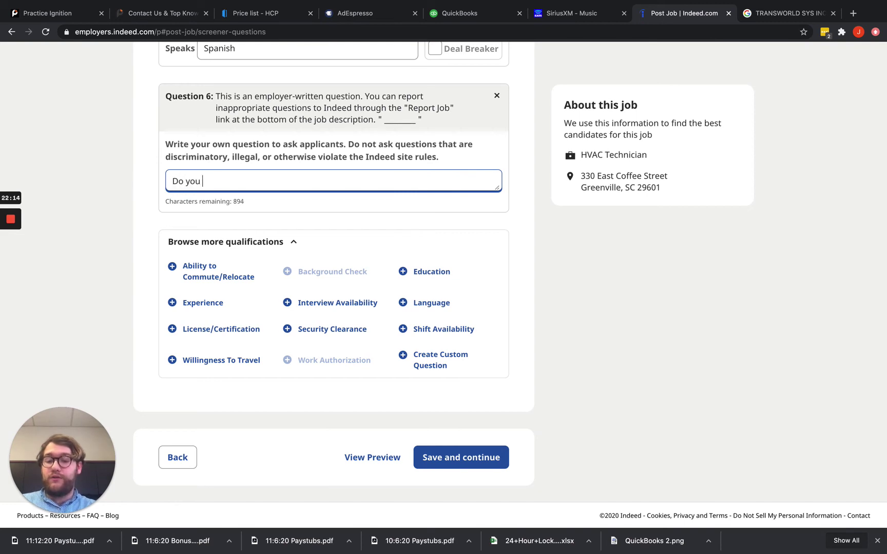
text( have a clean)
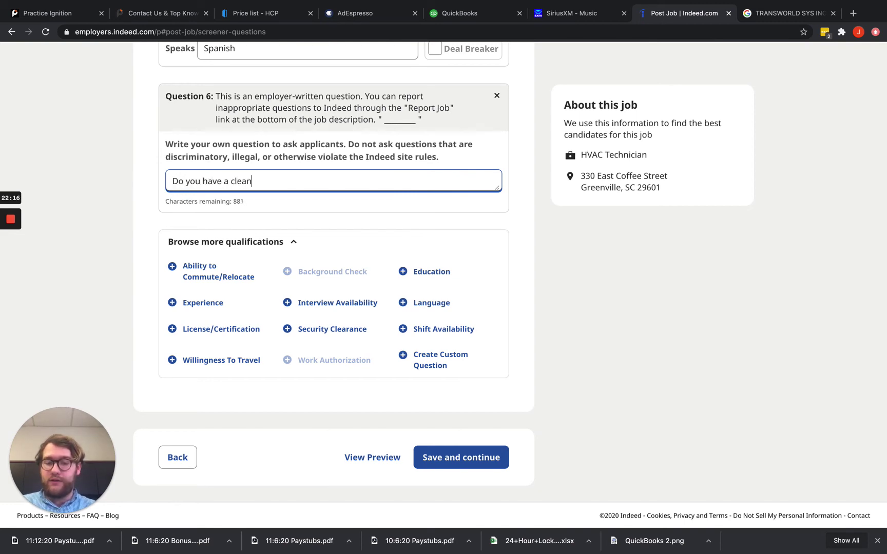
text( driving record)
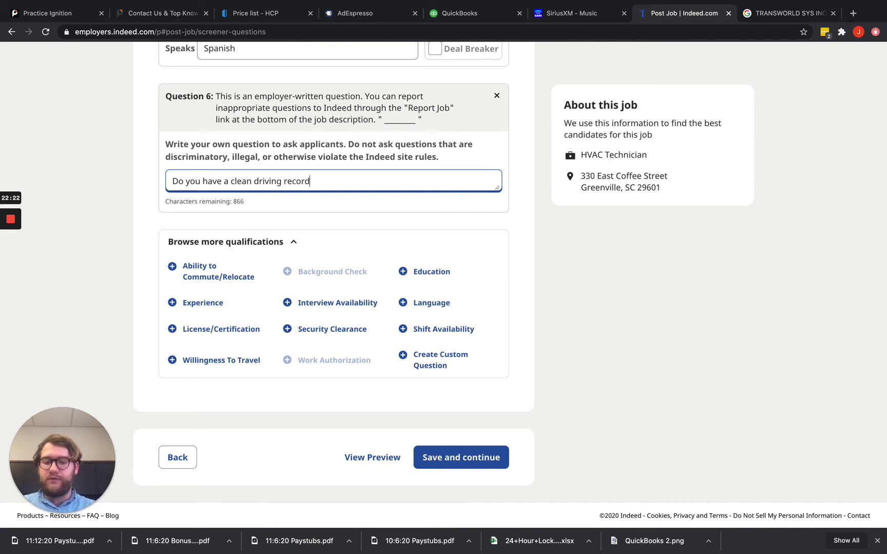
key(BackSpace)
key(BackSpace)
key(BackSpace)
key(BackSpace)
key(BackSpace)
key(BackSpace)
key(BackSpace)
key(BackSpace)
key(BackSpace)
key(BackSpace)
key(BackSpace)
key(BackSpace)
key(BackSpace)
key(BackSpace)
key(BackSpace)
key(BackSpace)
key(BackSpace)
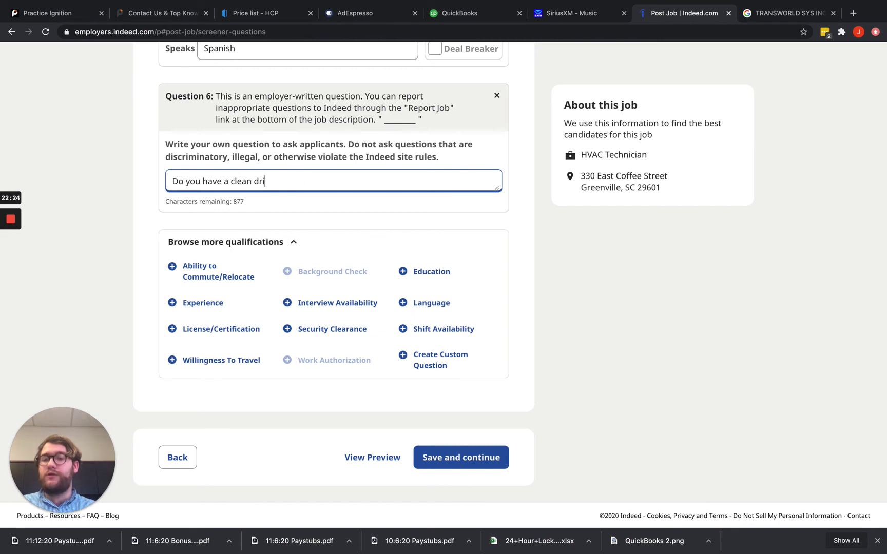
key(BackSpace)
key(BackSpace)
key(BackSpace)
key(BackSpace)
key(BackSpace)
key(BackSpace)
key(BackSpace)
key(BackSpace)
key(BackSpace)
key(BackSpace)
key(BackSpace)
key(BackSpace)
key(BackSpace)
key(BackSpace)
key(BackSpace)
key(BackSpace)
key(BackSpace)
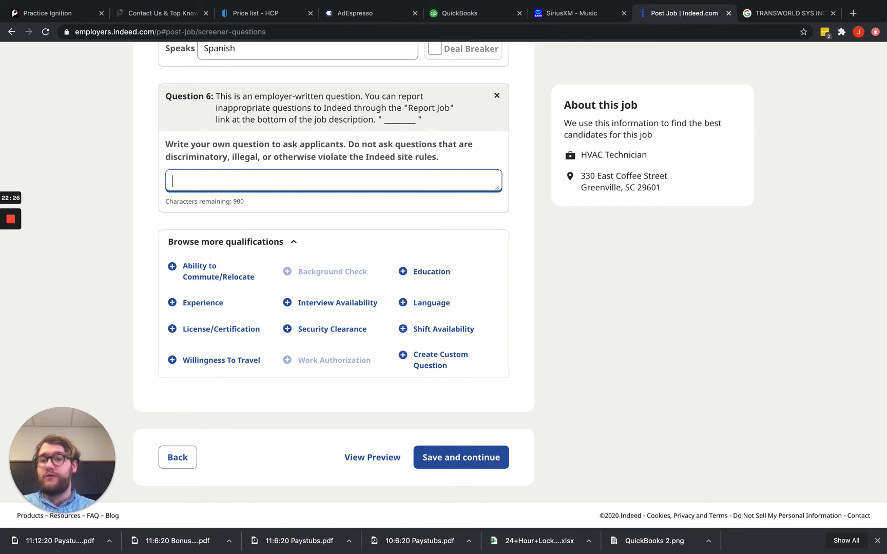
Write the custom question as "How many accidents, tickes, and or citations have you received in the last 10 years.".
text(How many ac)
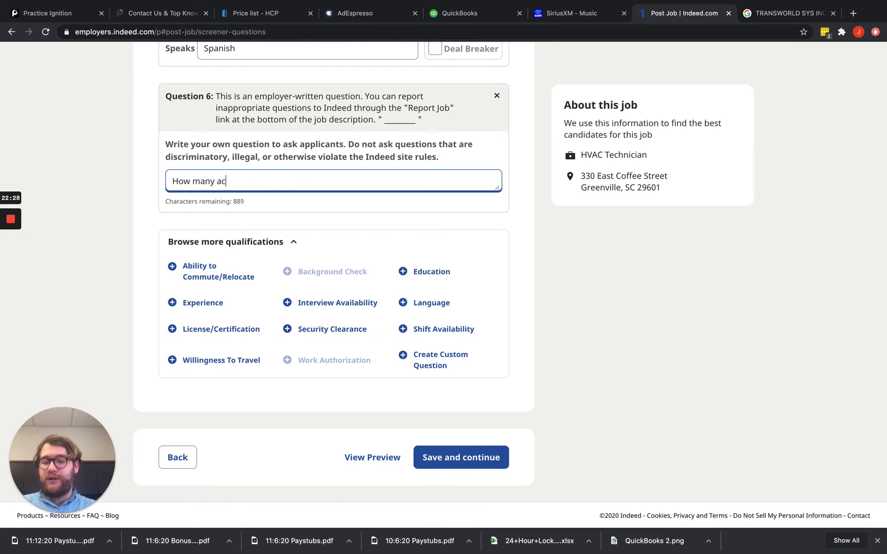
text(cidents, ti)
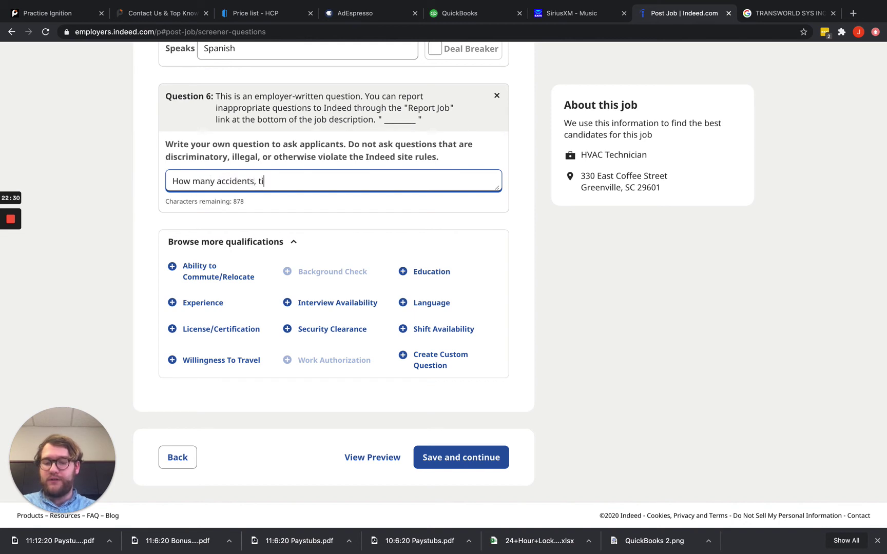
text(ckes, )
text(an)
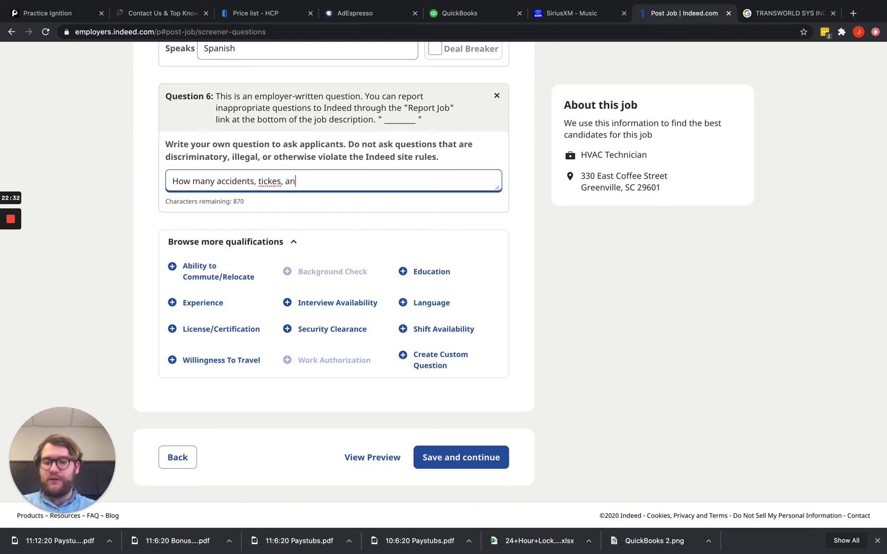
text(d or cit)
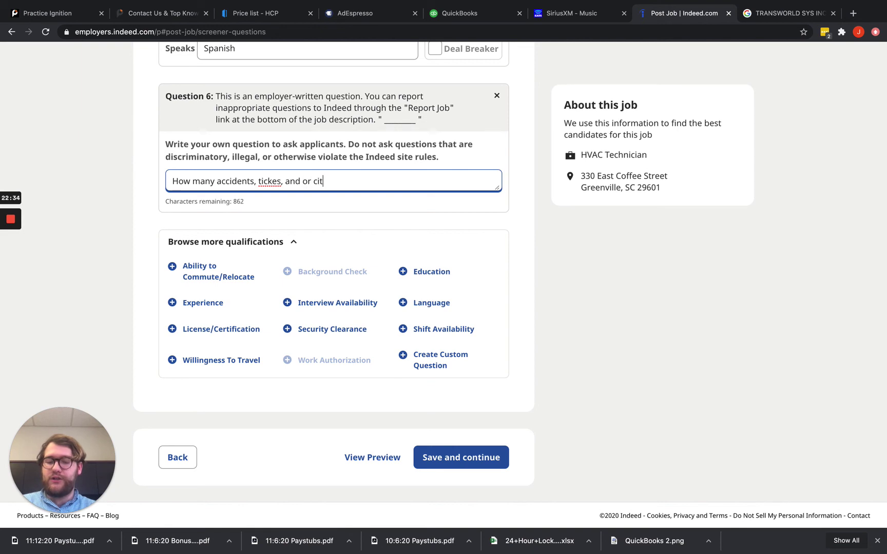
text(ations have )
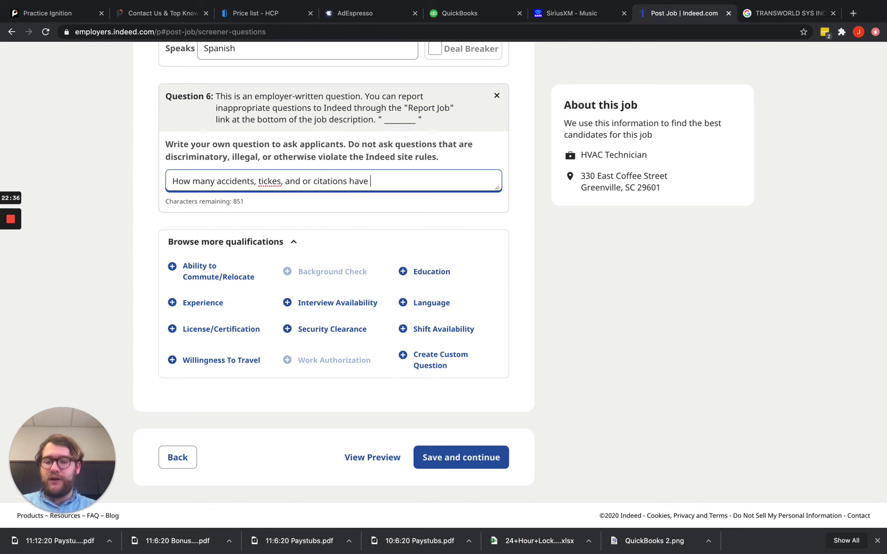
text(you received )
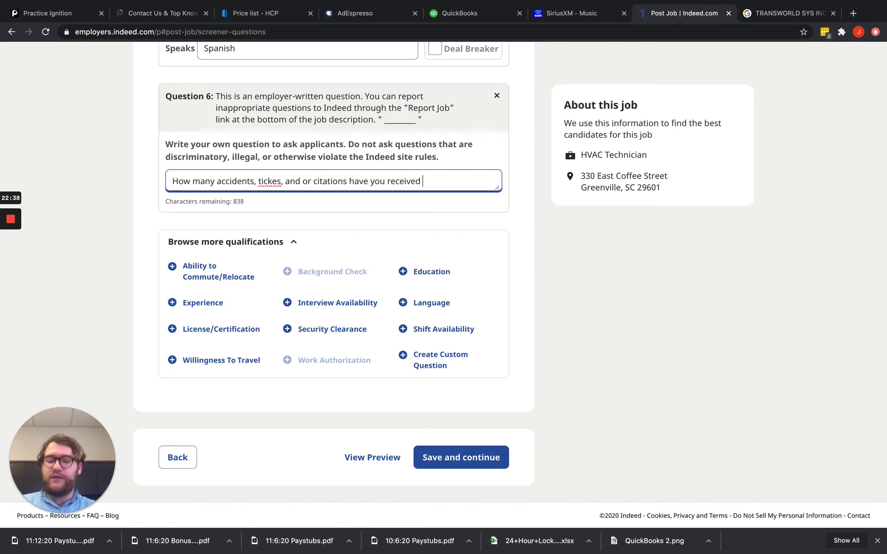
text(in the last )
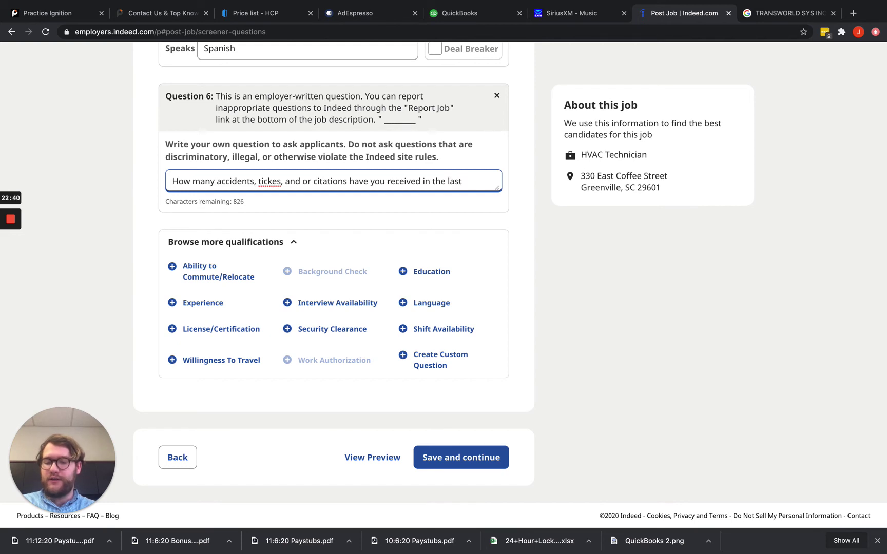
text(10 years.)
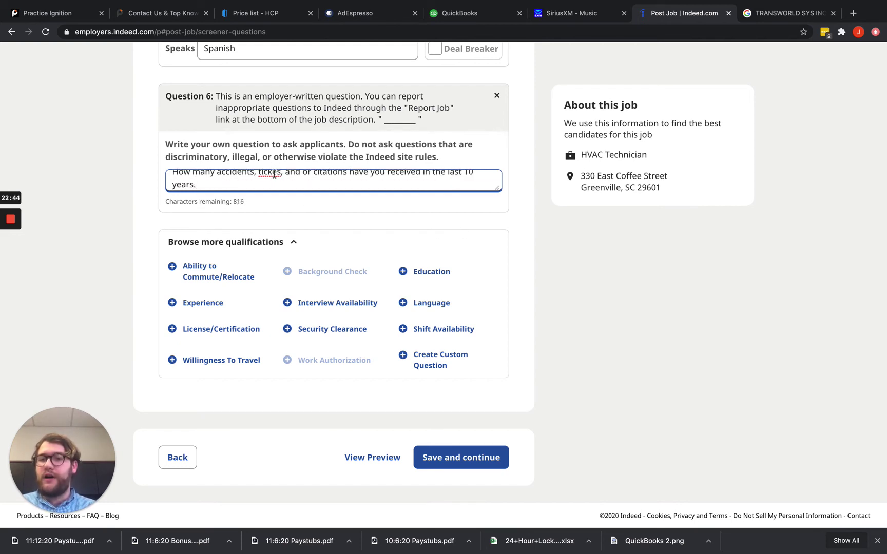
Correct the misspelled word in the custom accident and citation question so it reads "tickets".
text(t)
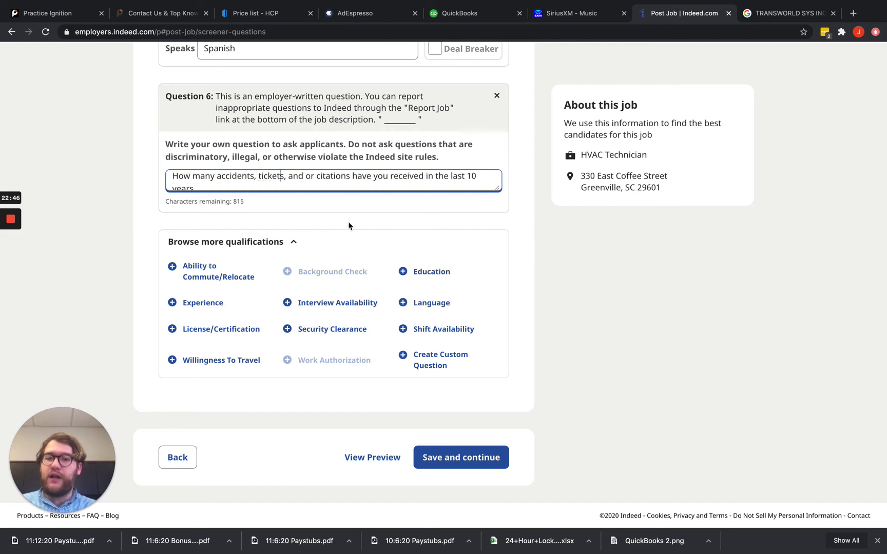
click(328, 209)
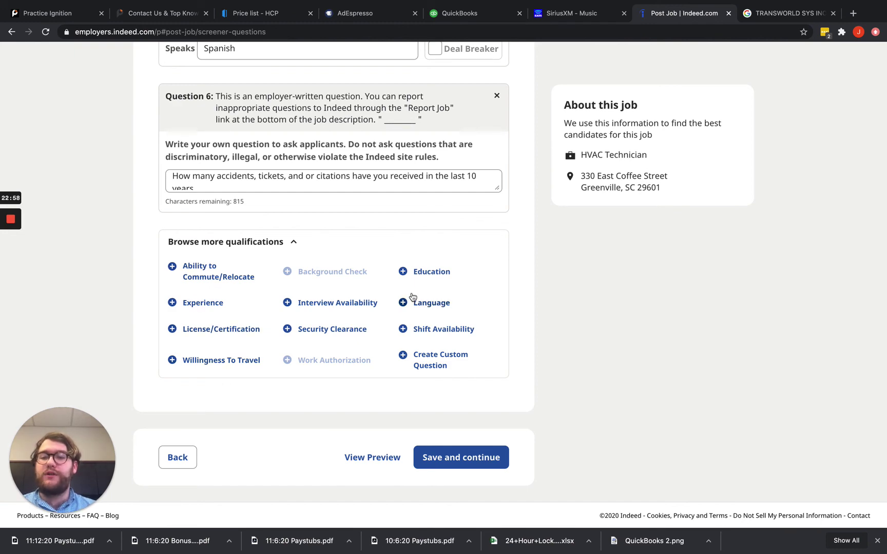
Review the six applicant qualification questions and their deal breaker settings, then save them and continue to the customized screening.
scroll(220, 253, up, 2)
scroll(220, 253, up, 4)
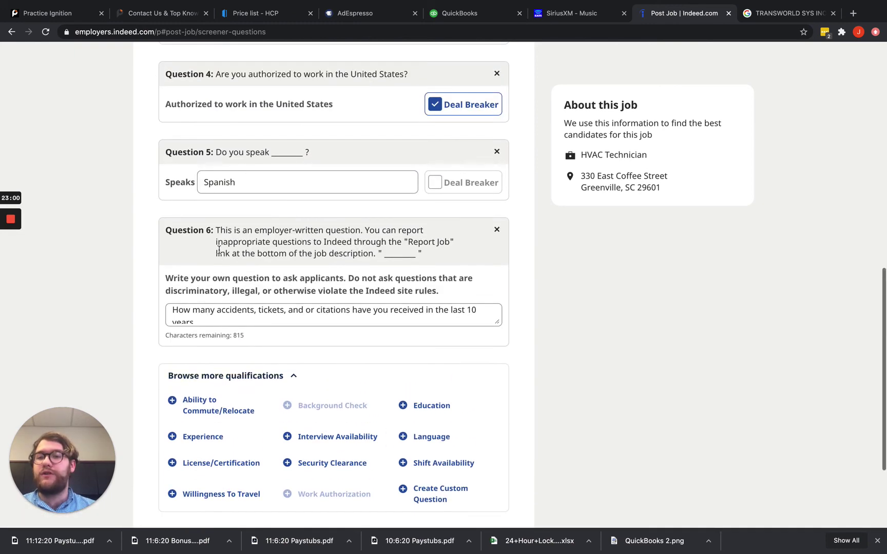
scroll(219, 250, down, 3)
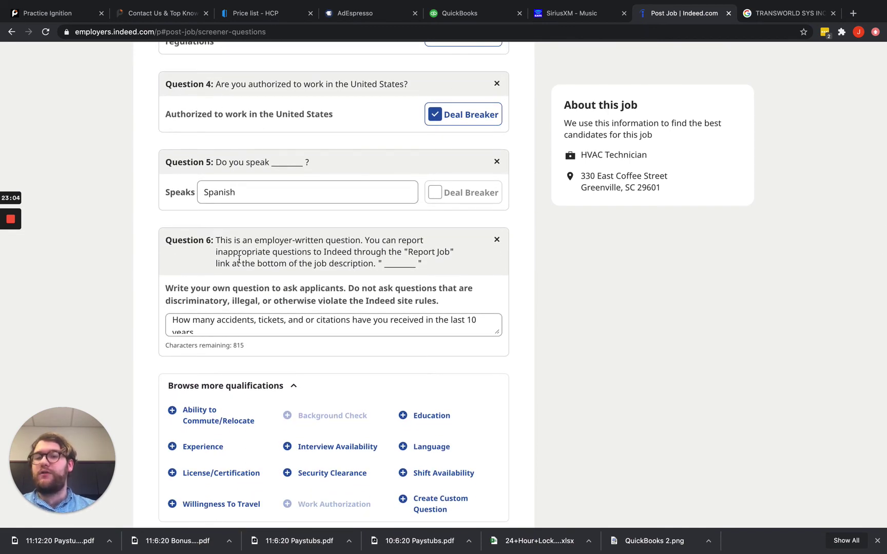
scroll(239, 260, up, 6)
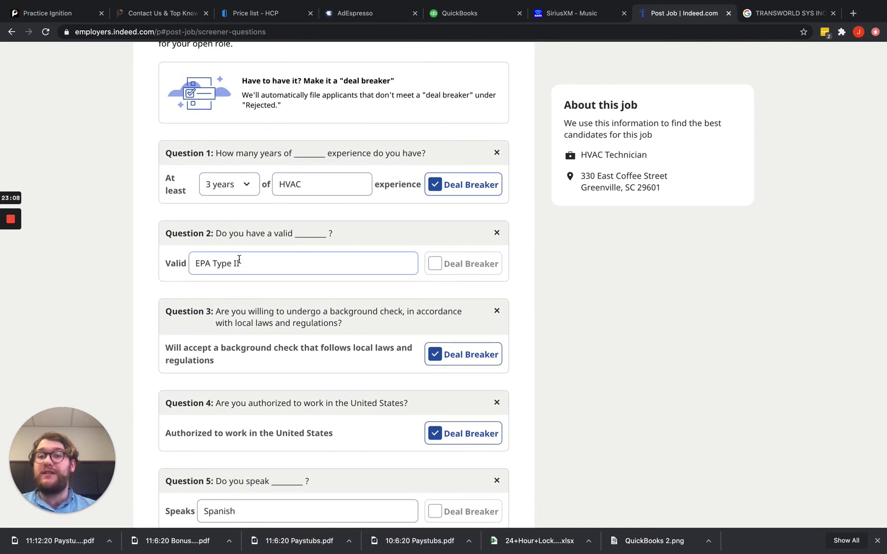
scroll(375, 262, down, 7)
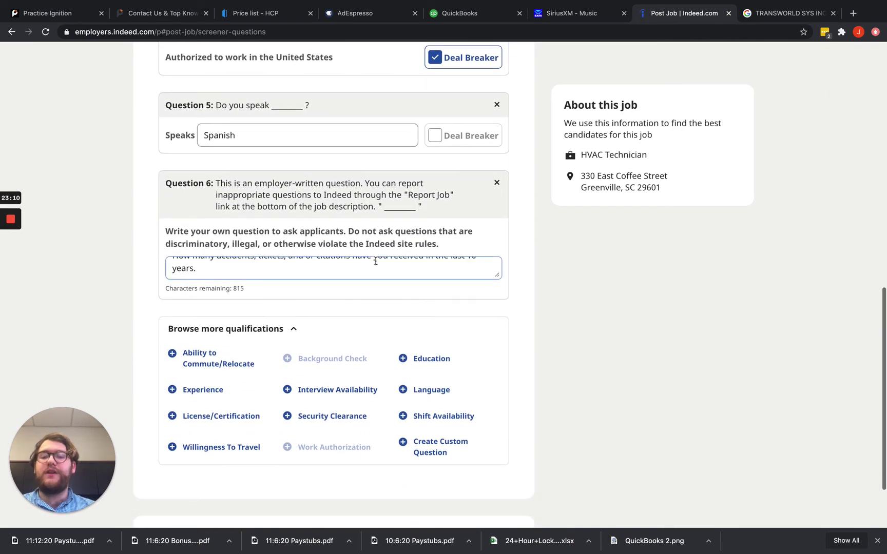
scroll(375, 261, down, 2)
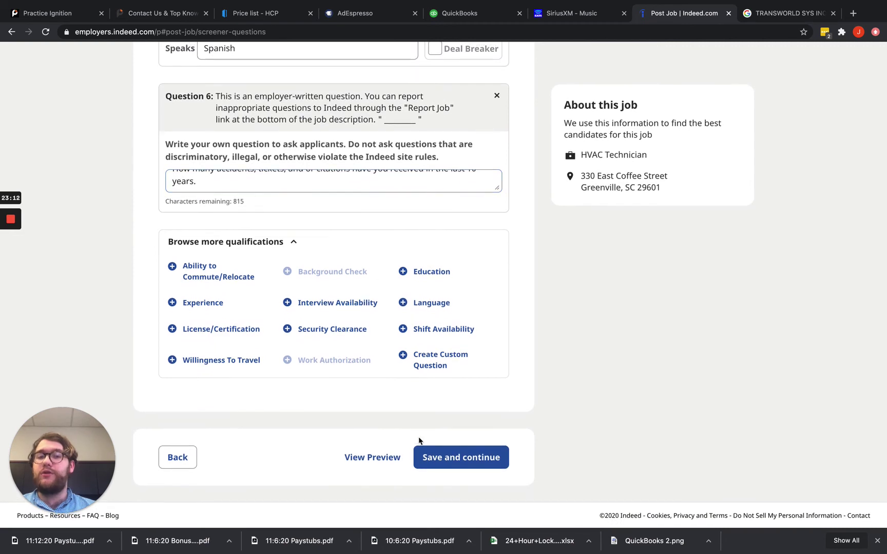
scroll(388, 264, up, 4)
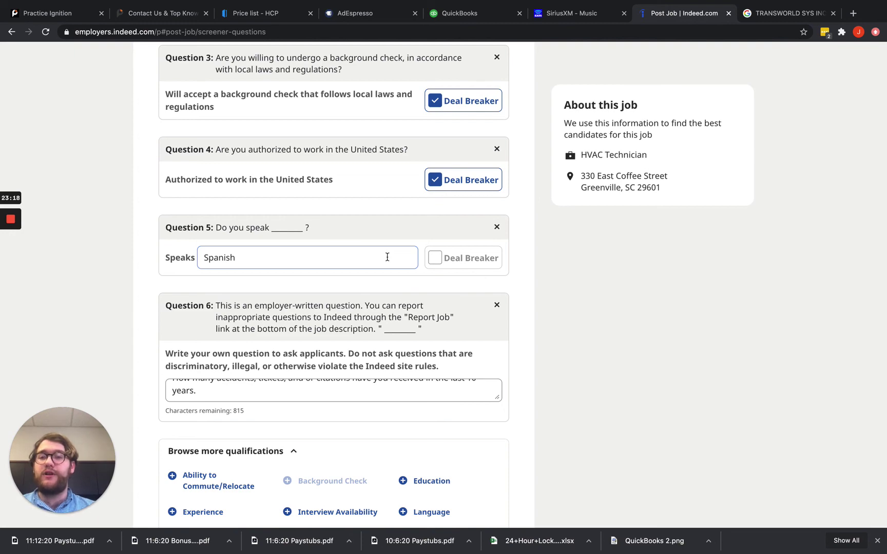
scroll(388, 256, down, 5)
click(453, 456)
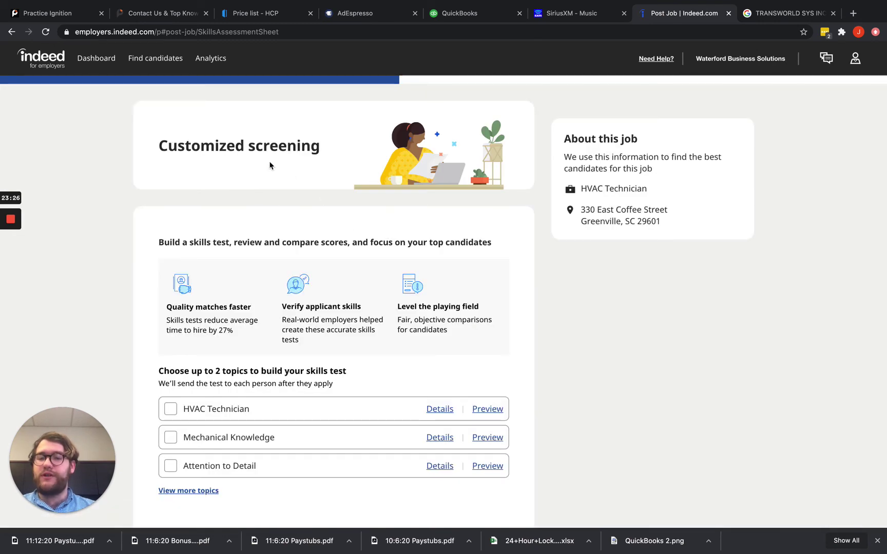
Expand the list of skills test topics and look through all the available assessments.
scroll(270, 165, down, 2)
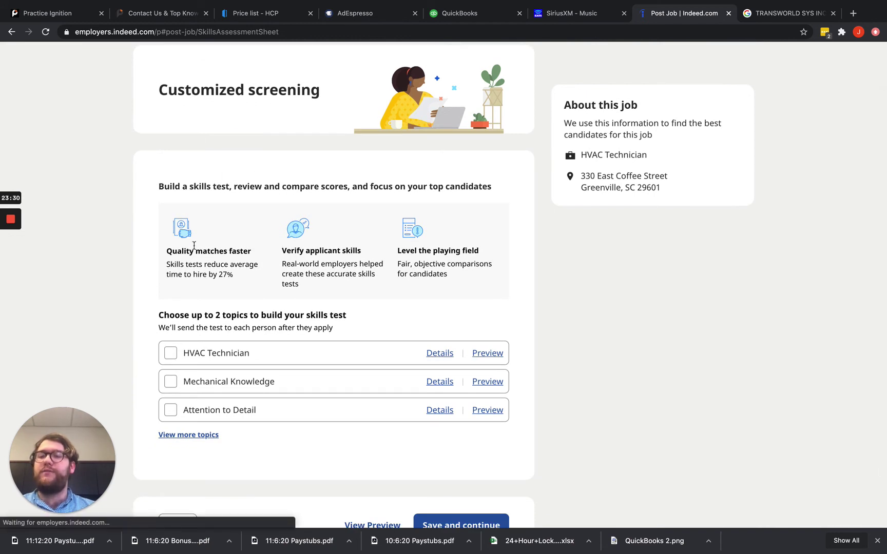
scroll(242, 334, down, 3)
scroll(243, 333, up, 5)
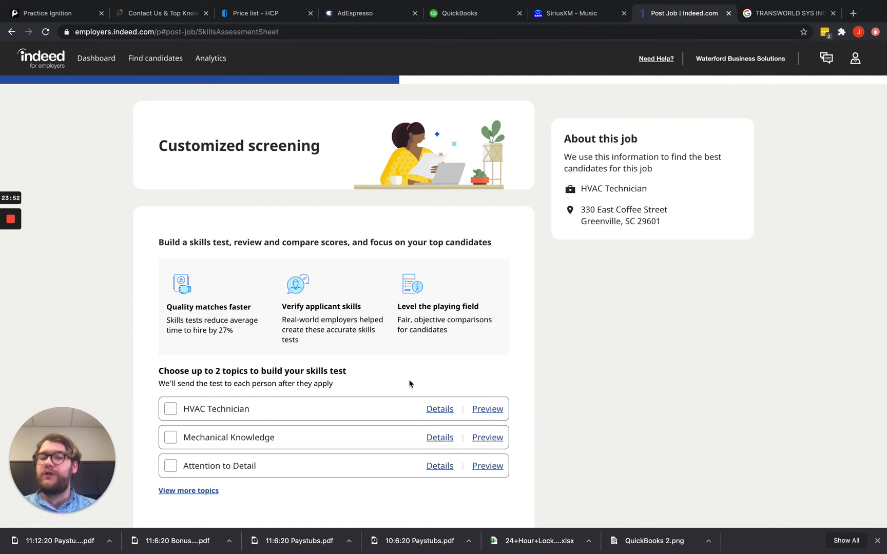
click(199, 493)
scroll(301, 420, down, 4)
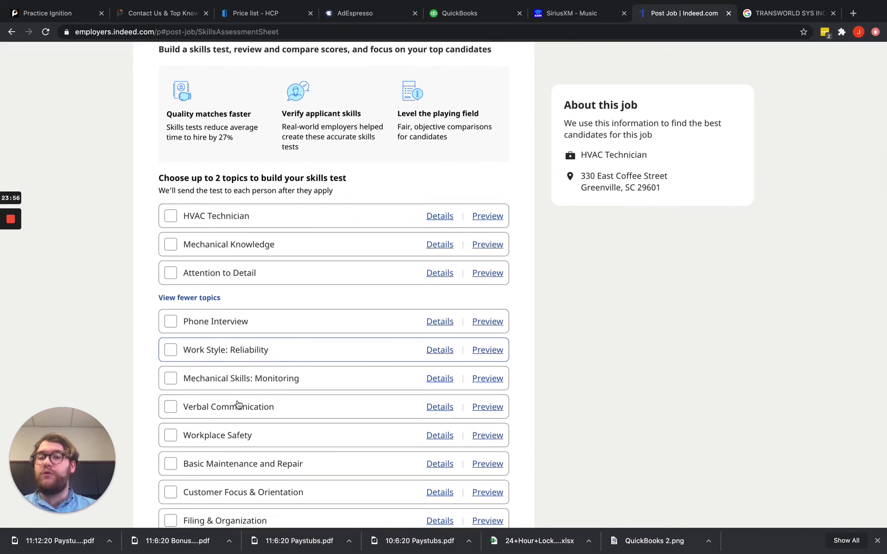
scroll(236, 406, down, 2)
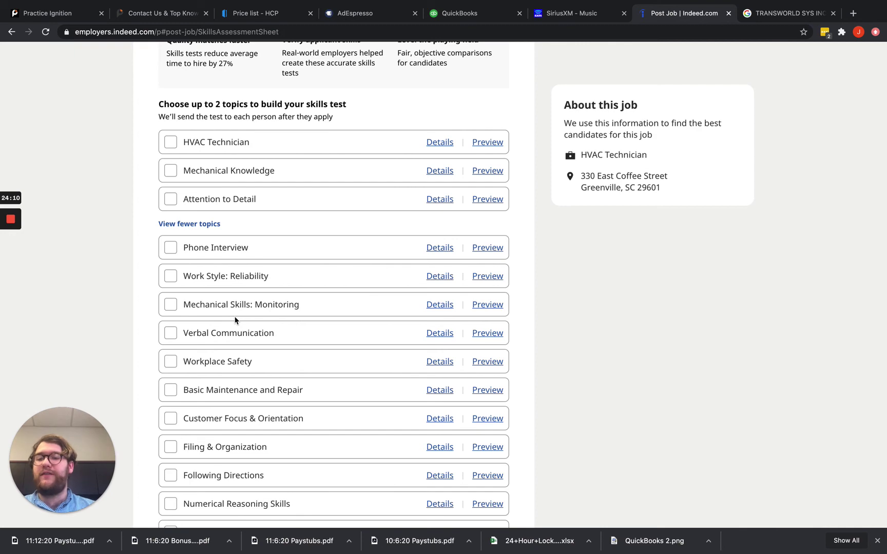
scroll(235, 321, down, 3)
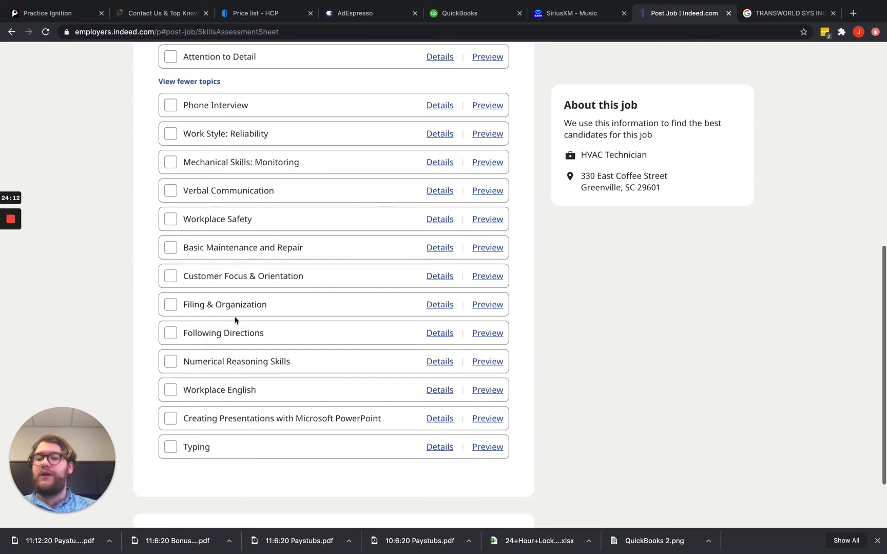
scroll(235, 320, up, 3)
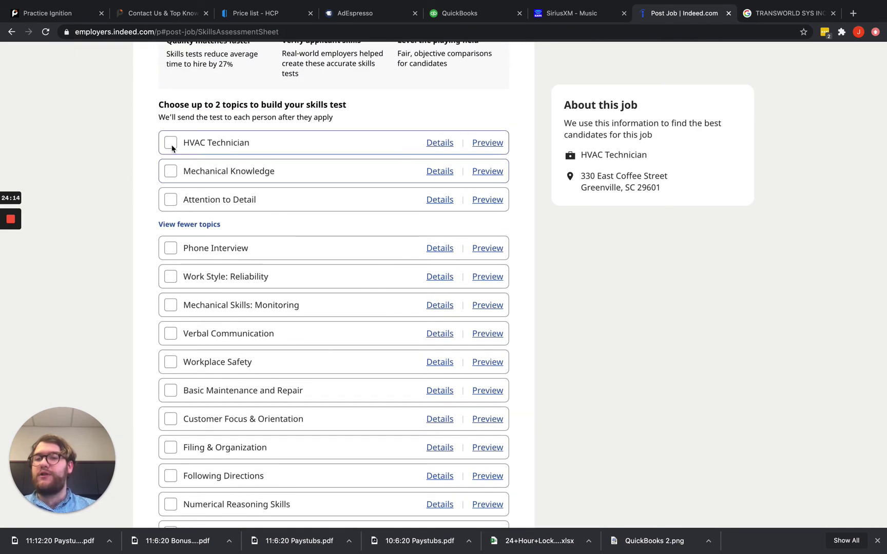
Choose HVAC Technician and Phone Interview as the two skills test topics, then save and continue.
click(171, 143)
click(173, 248)
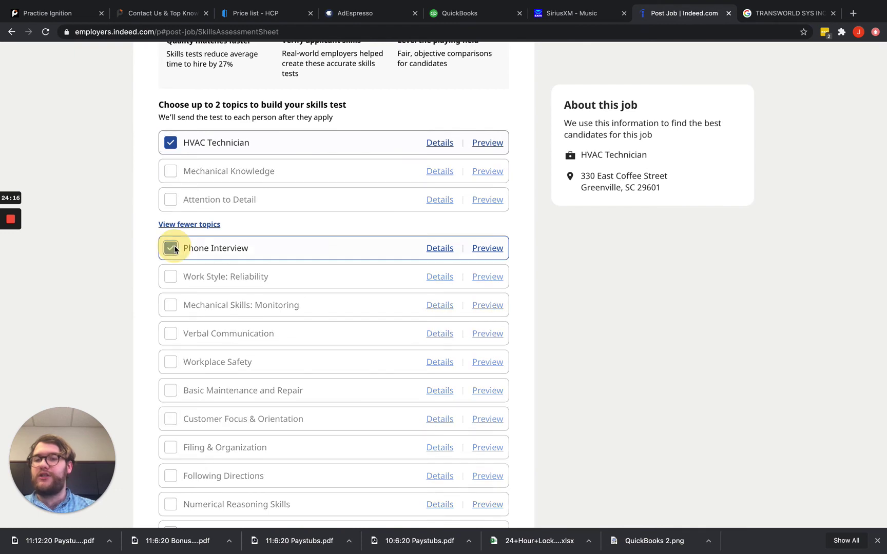
scroll(290, 263, down, 6)
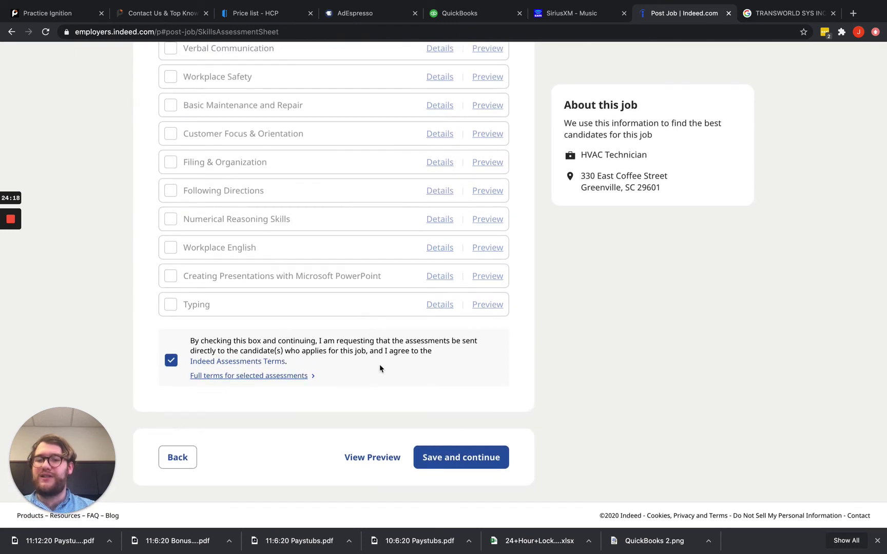
click(457, 458)
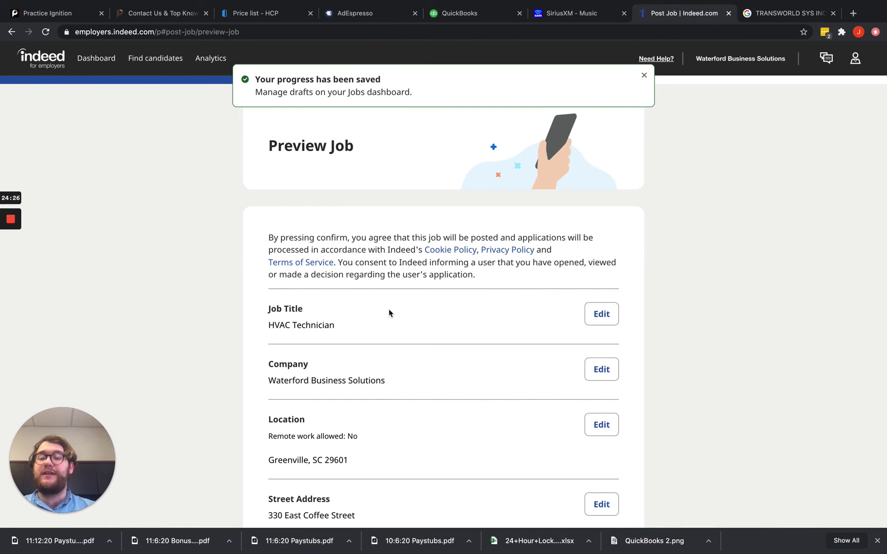
Review the complete job preview, from job title through selected assessment types, and confirm the posting.
scroll(388, 313, down, 5)
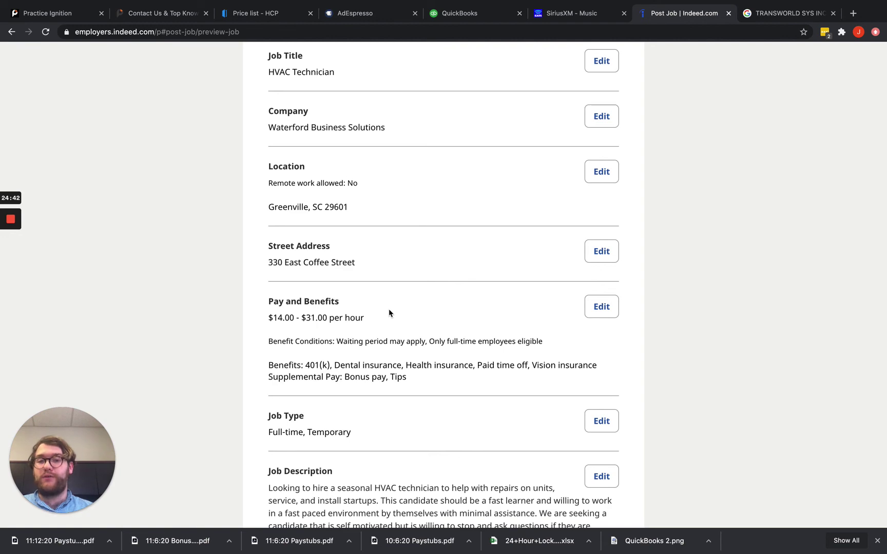
scroll(389, 313, down, 10)
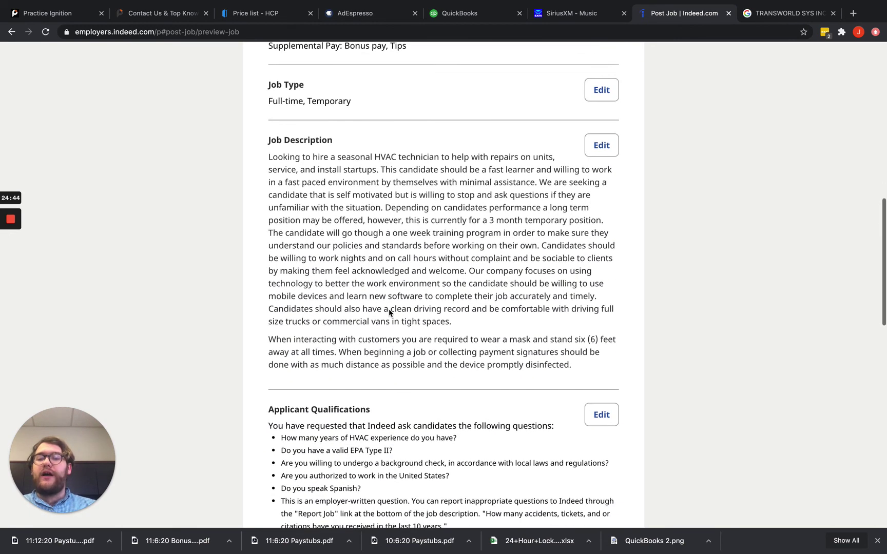
scroll(389, 310, down, 1)
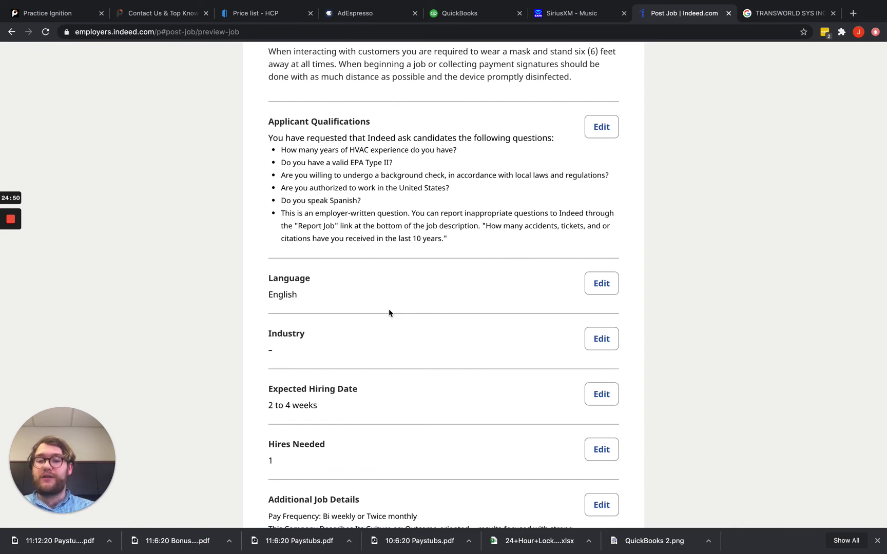
scroll(389, 313, down, 10)
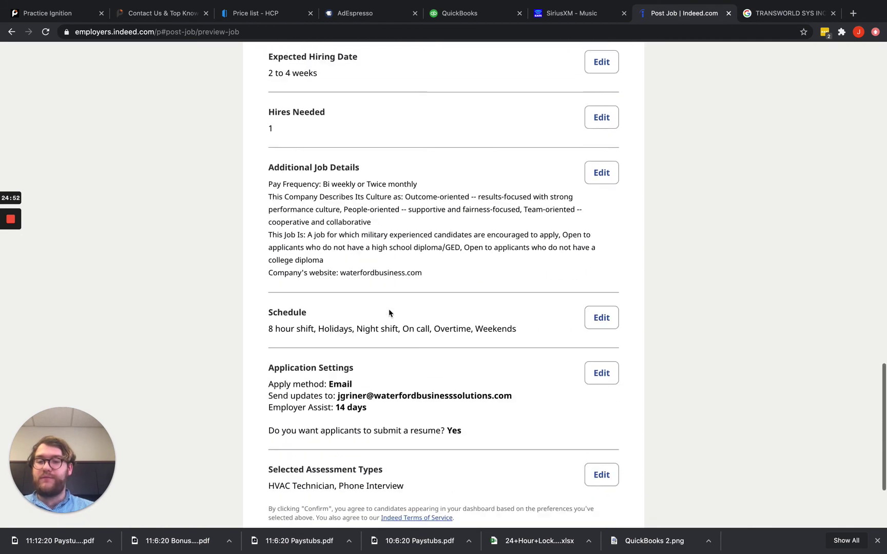
scroll(425, 302, up, 20)
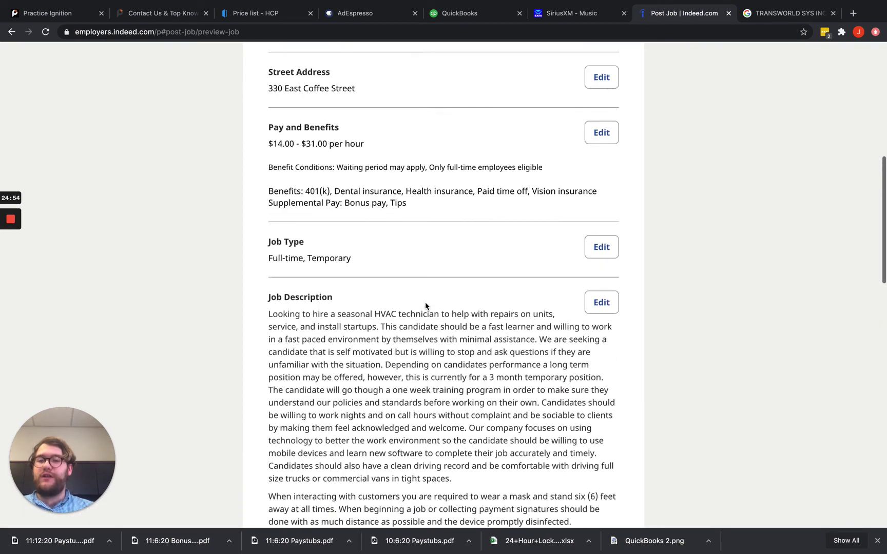
scroll(381, 214, down, 10)
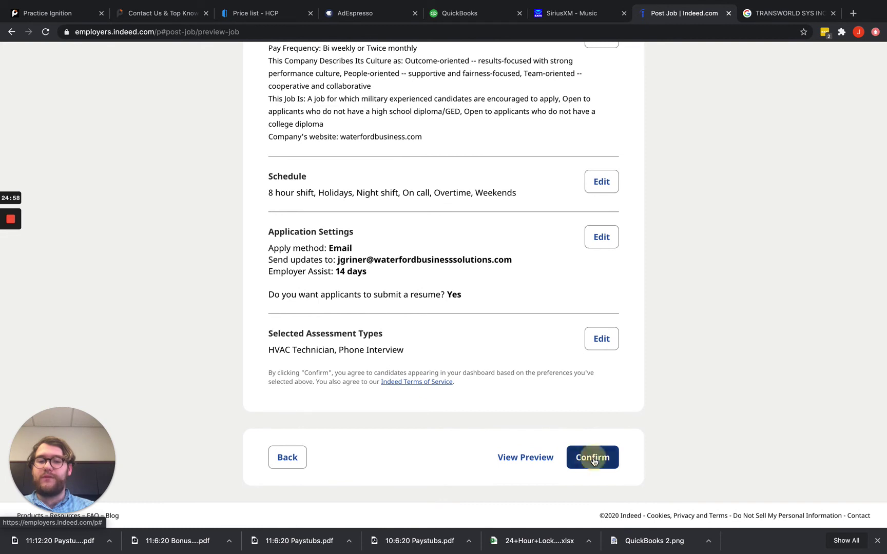
click(590, 452)
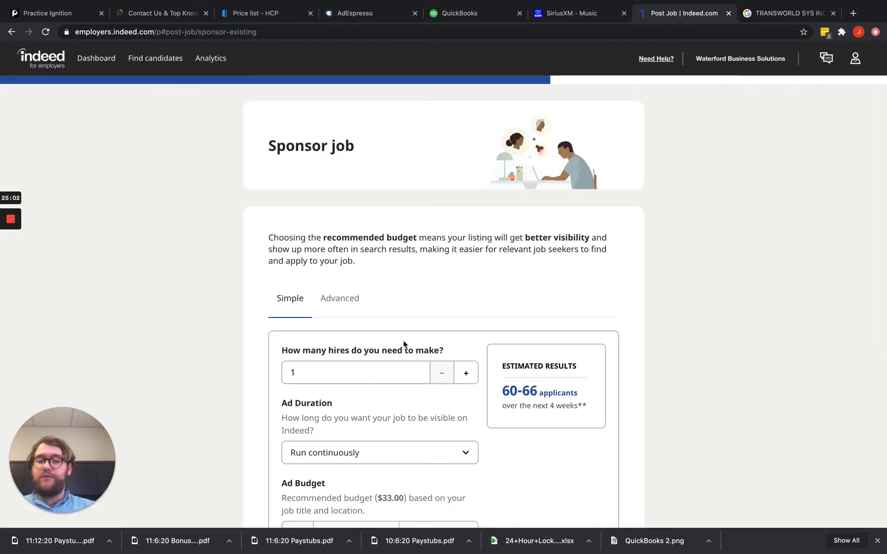
Examine the job sponsorship options, including the daily ad budget, maximum weekly spend and estimated number of applicants.
scroll(400, 339, down, 3)
scroll(352, 200, up, 3)
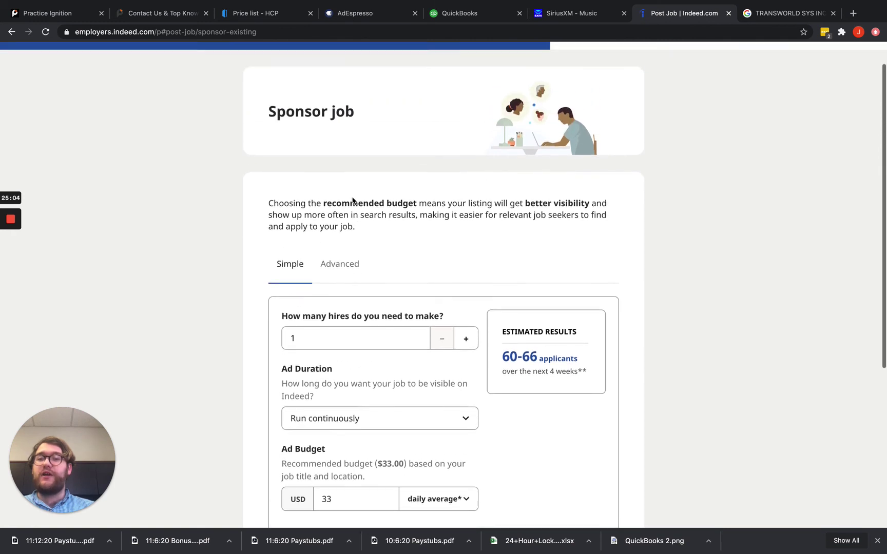
drag(365, 148, 278, 147)
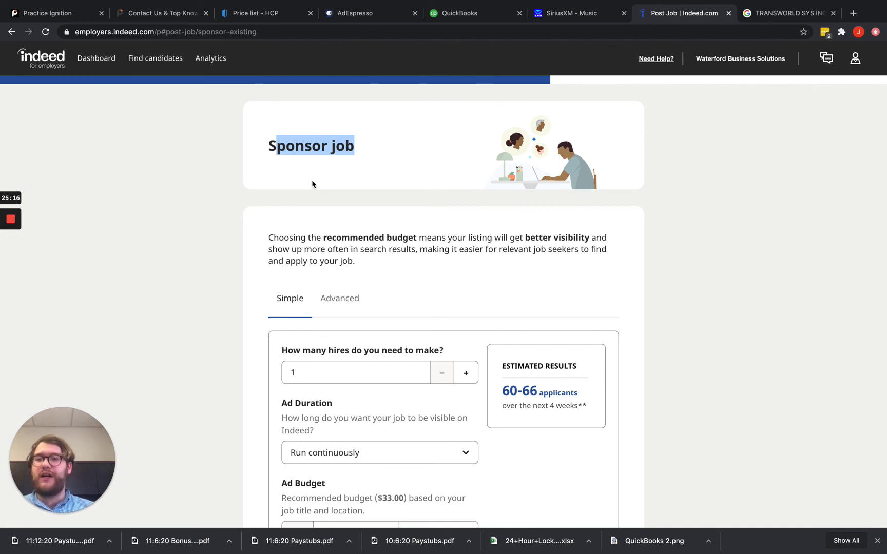
scroll(467, 259, down, 5)
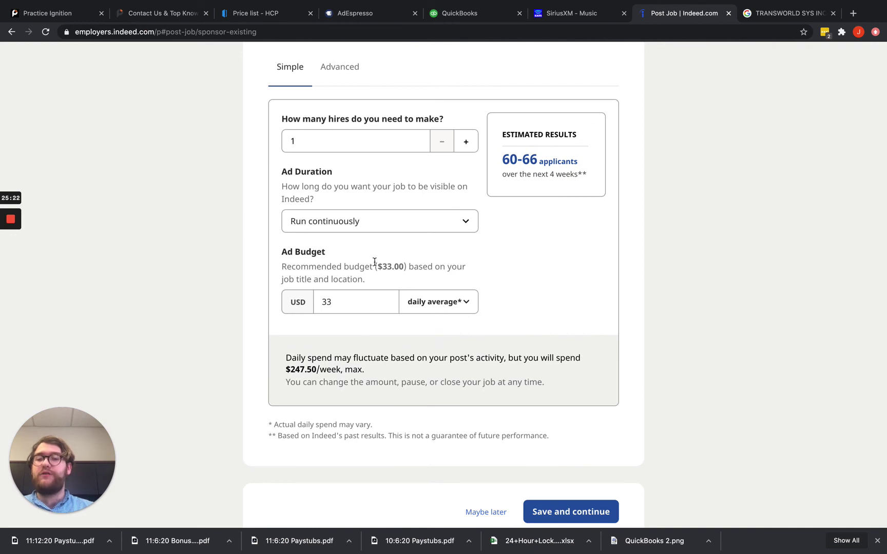
double_click(326, 306)
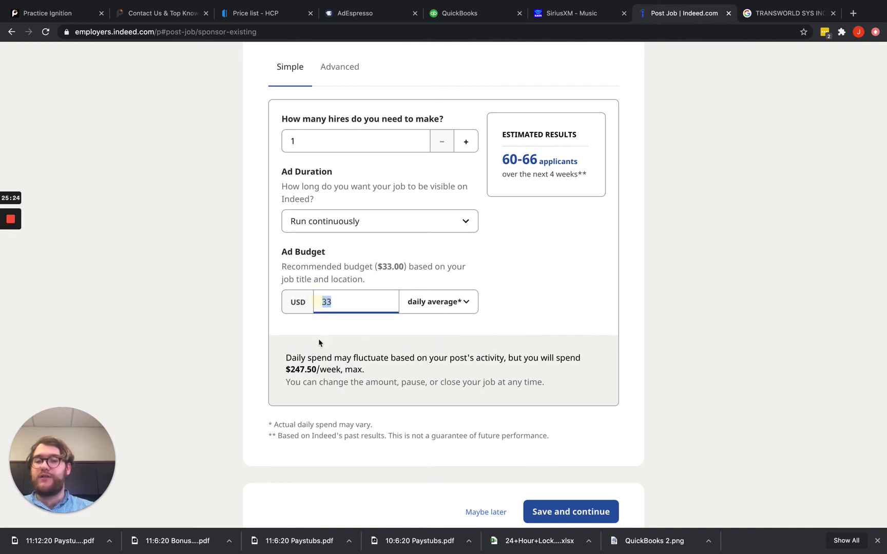
mouse_move(288, 367)
mouse_down()
mouse_move(316, 368)
mouse_move(286, 369)
mouse_up()
click(315, 368)
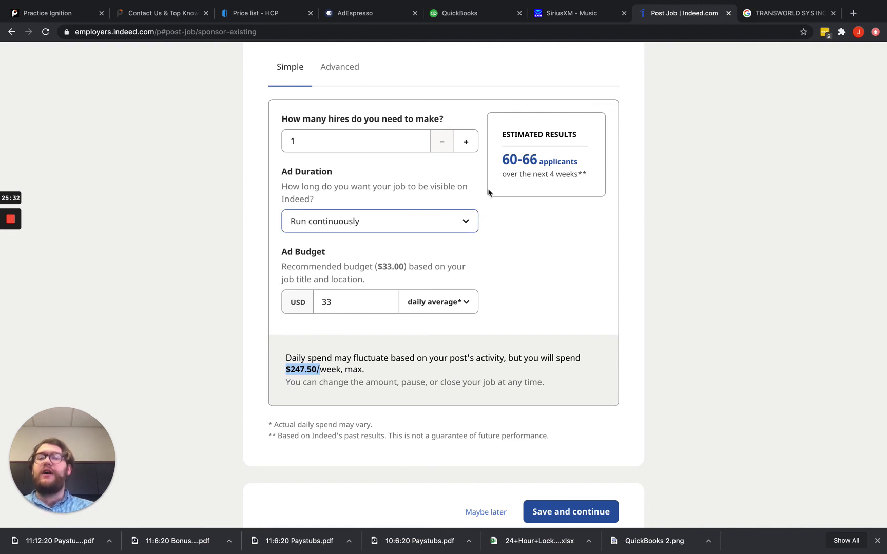
drag(503, 160, 580, 163)
click(546, 274)
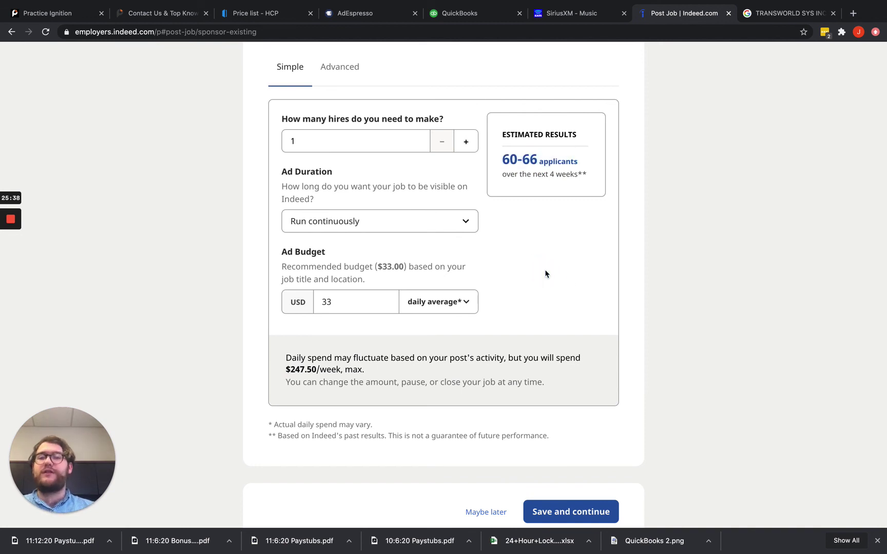
Try raising the number of hires to 4 to compare the recommended ad budget, and return it to 1.
click(467, 142)
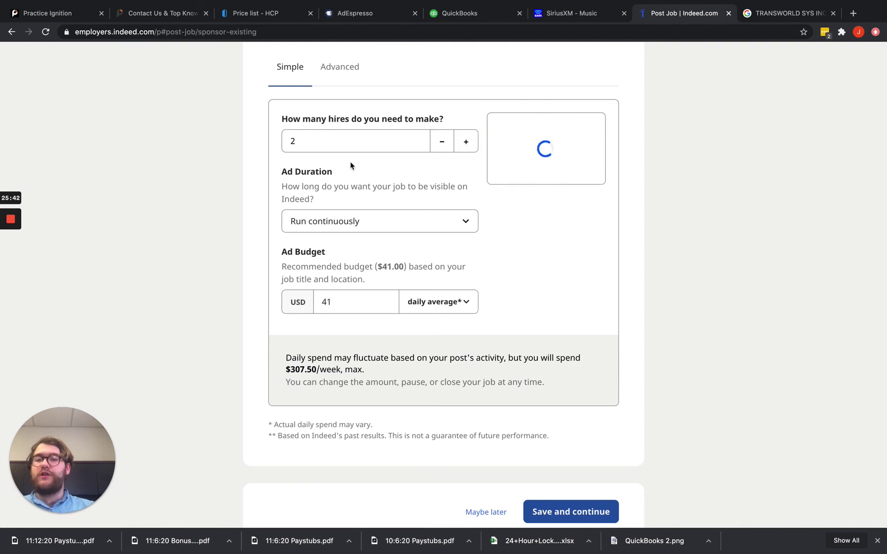
click(471, 146)
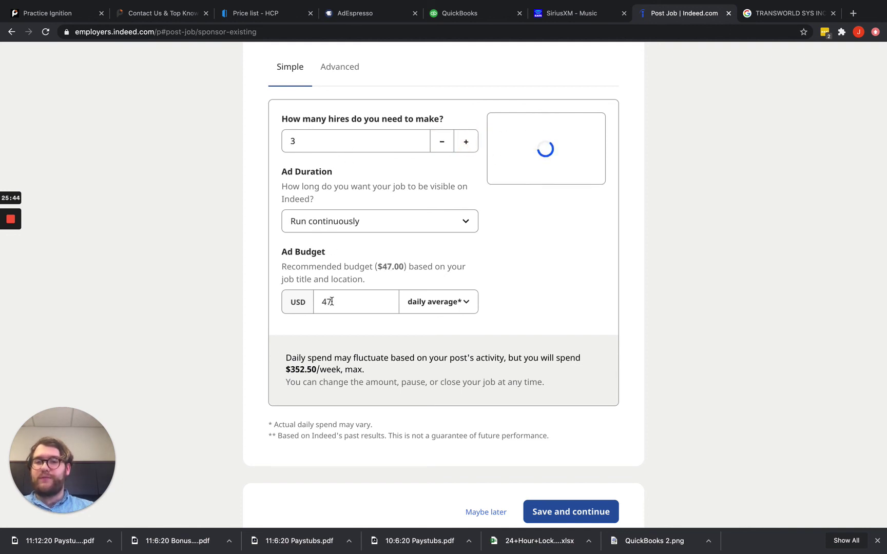
click(466, 140)
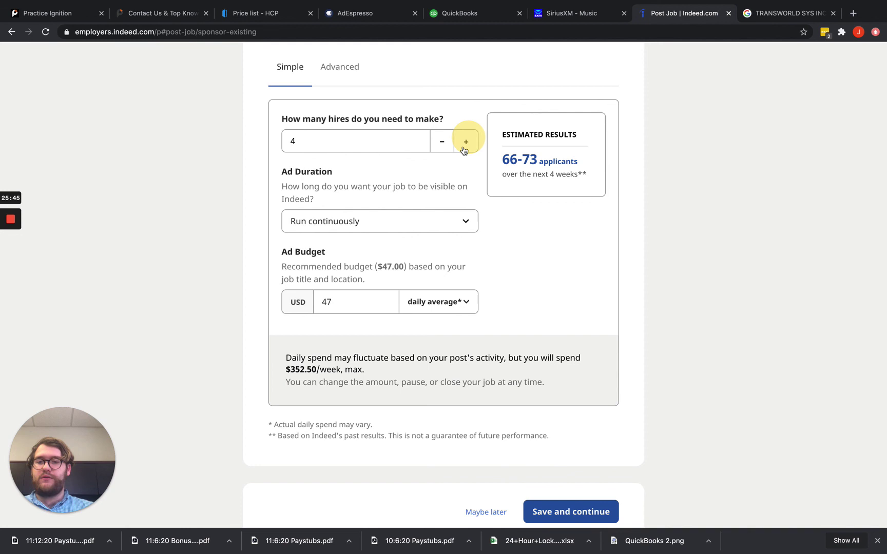
click(332, 302)
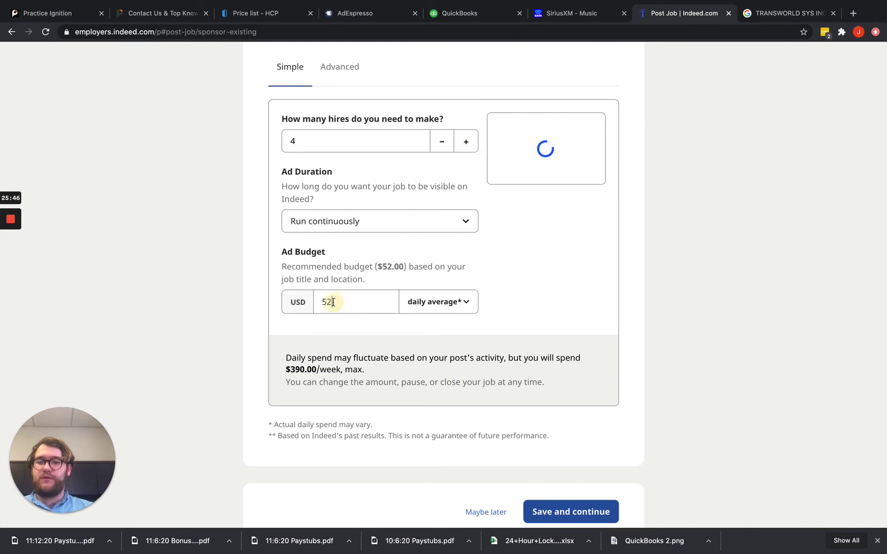
click(441, 142)
click(442, 143)
click(441, 143)
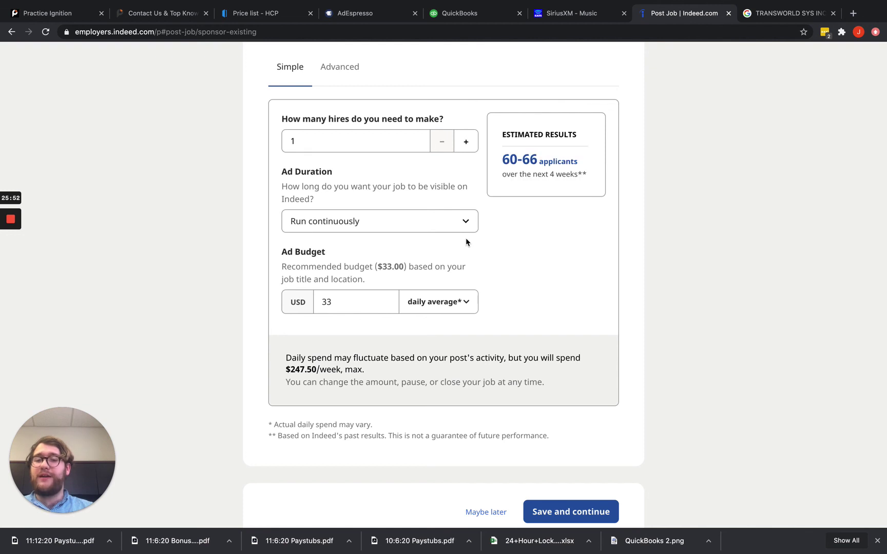
Skip sponsoring the job and give "I don't need to sponsor this job" as the reason for posting without a budget.
scroll(499, 308, down, 1)
scroll(499, 308, down, 1)
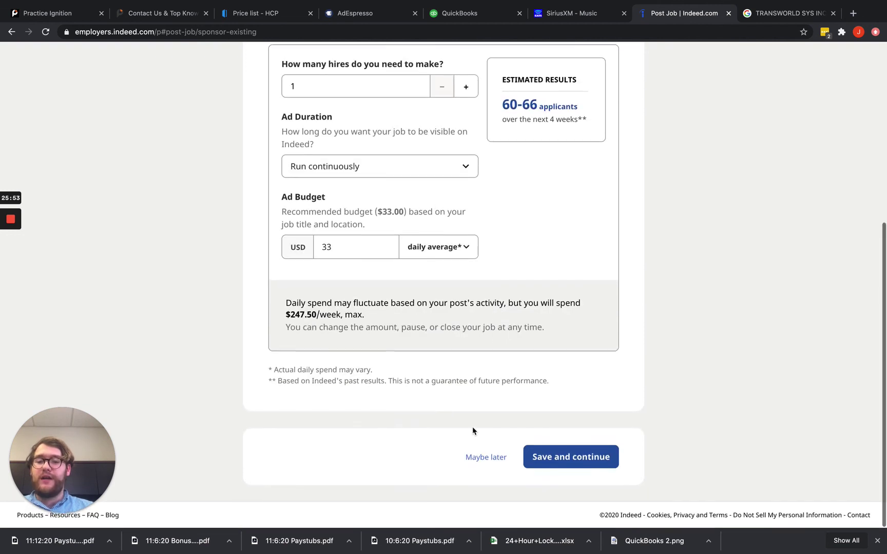
click(477, 459)
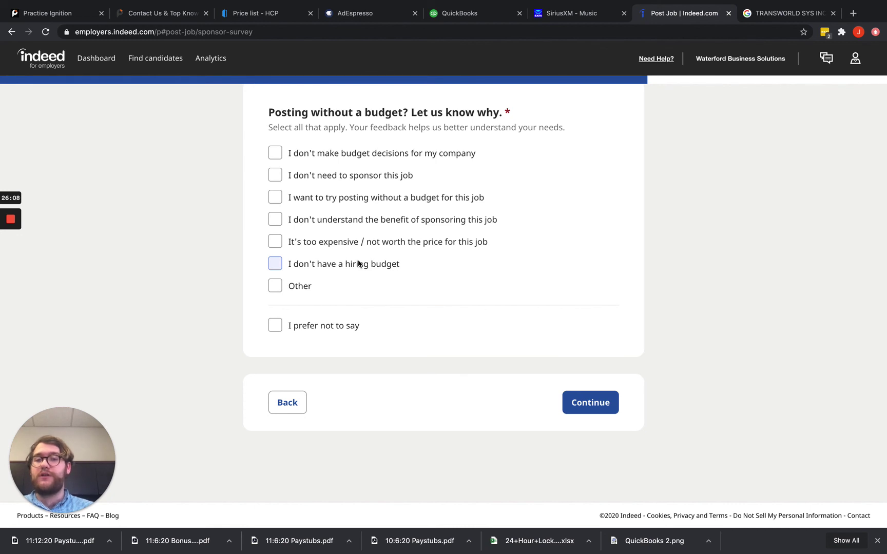
click(278, 178)
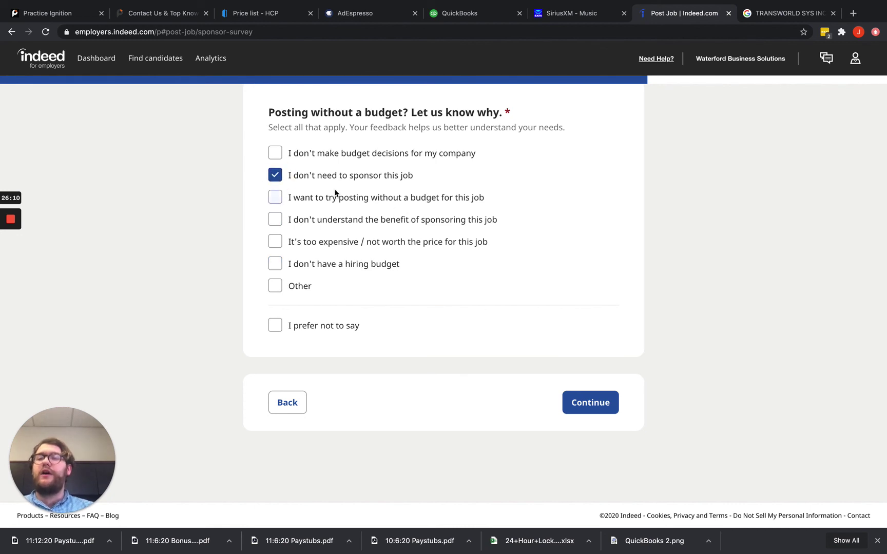
click(590, 403)
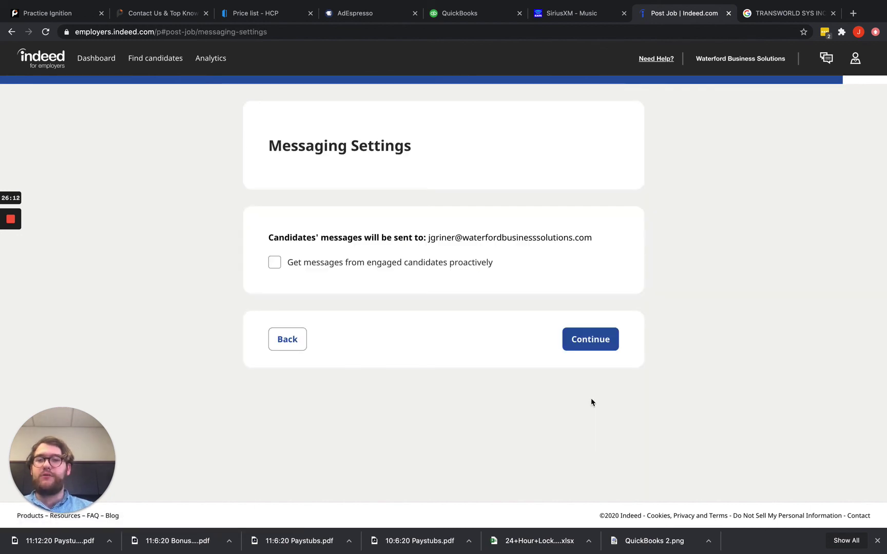
Enable getting messages from engaged candidates proactively and finish the messaging settings.
click(275, 261)
click(595, 344)
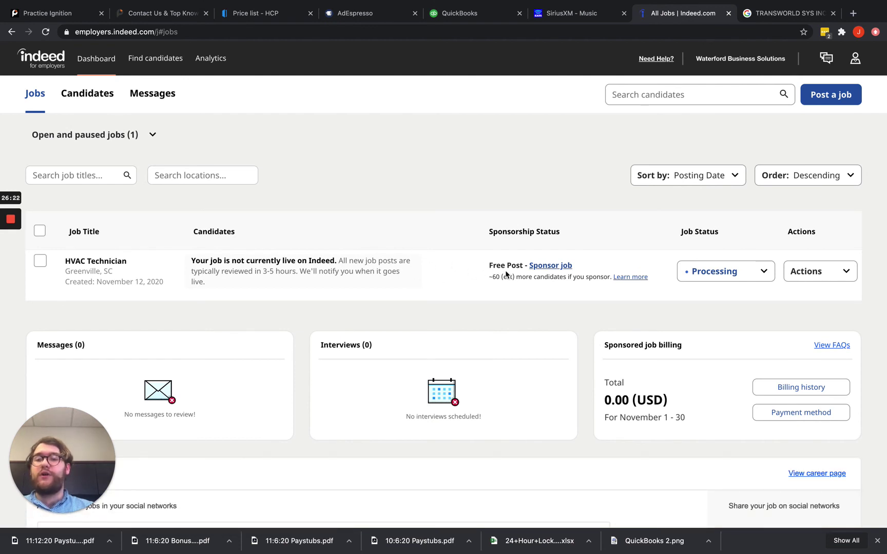
Examine the posted job's sponsorship status, including the estimated extra candidates from sponsoring, and its available job status options.
drag(492, 278, 562, 275)
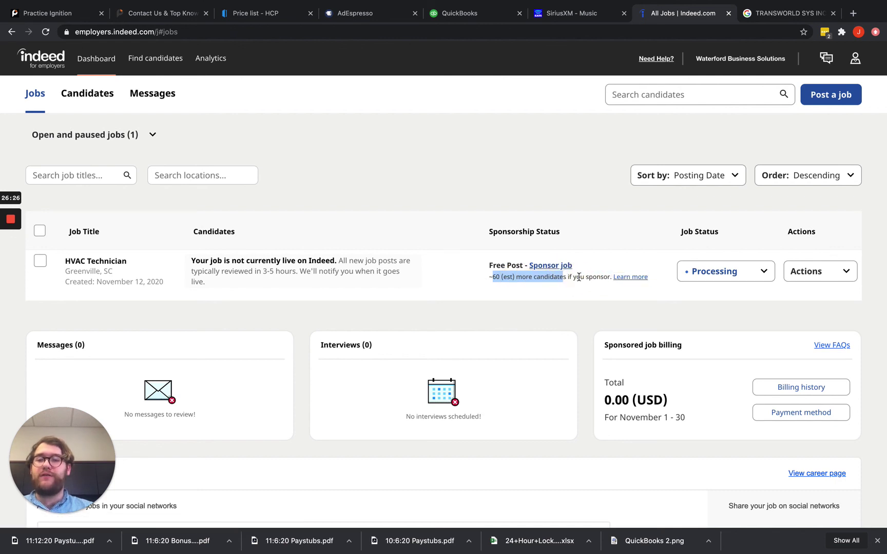
click(494, 285)
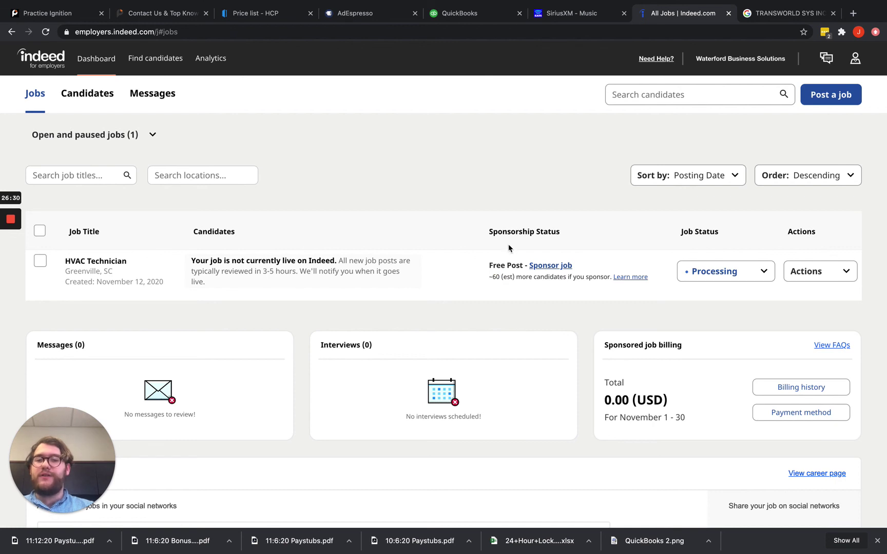
click(503, 264)
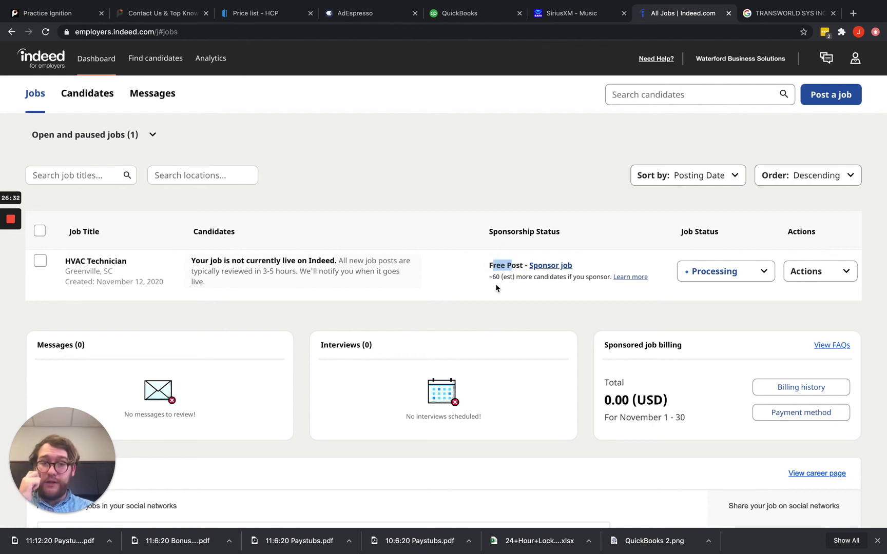
drag(496, 277, 514, 278)
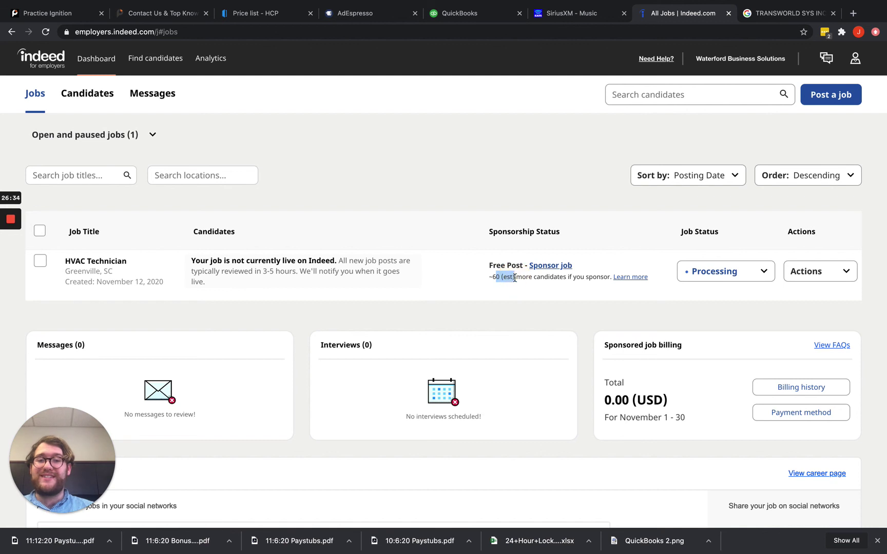
click(563, 278)
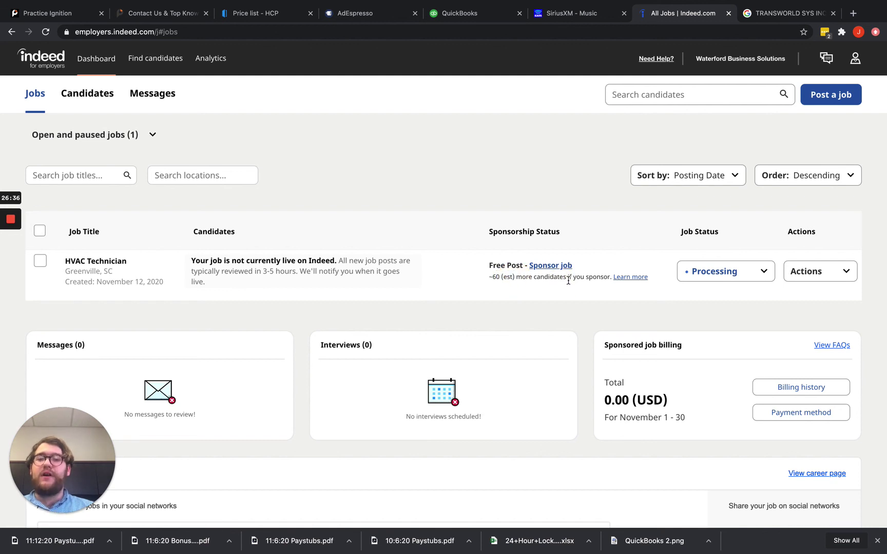
drag(495, 277, 604, 275)
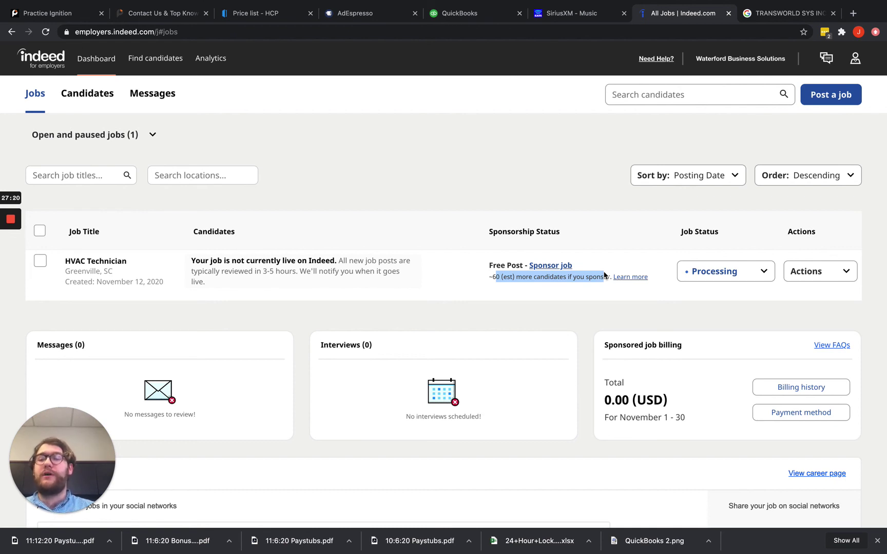
click(742, 275)
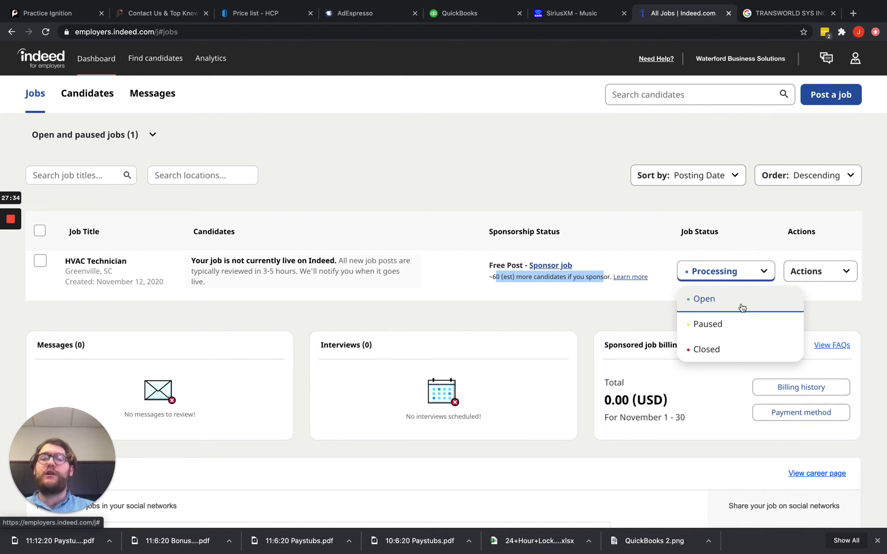
click(593, 200)
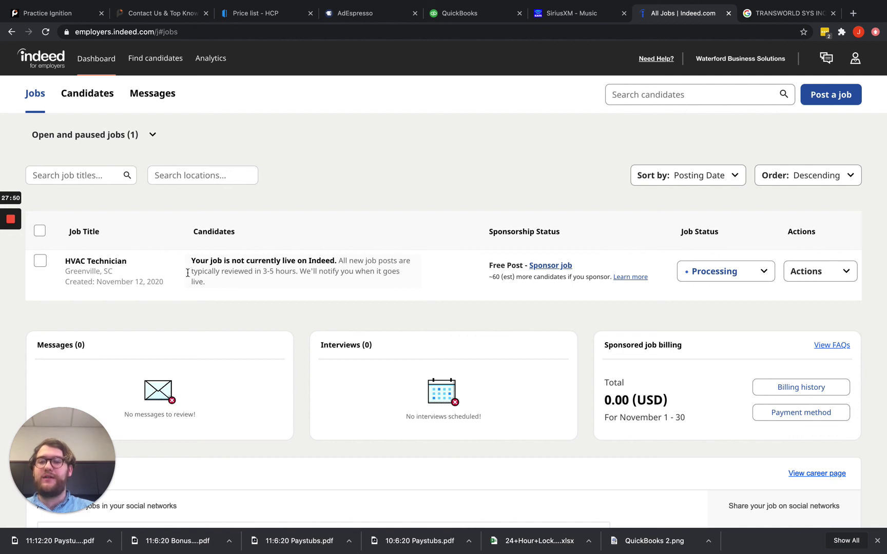
Open the HVAC Technician job's details, look through the form for adding a candidate, and go back to the job page.
click(114, 265)
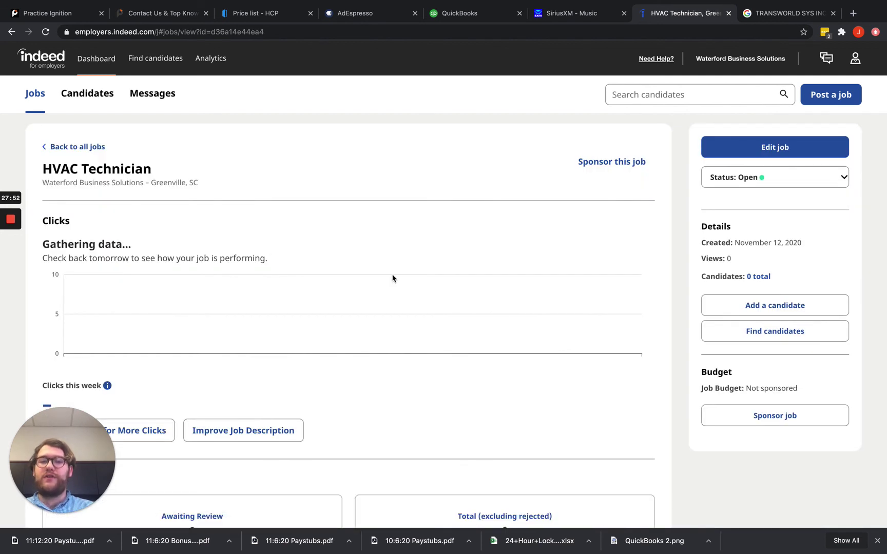
scroll(613, 391, down, 2)
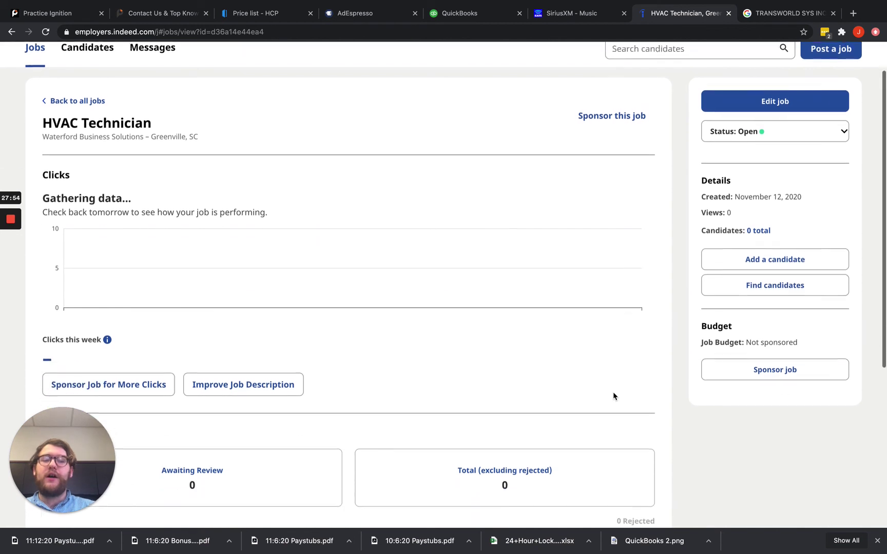
click(794, 262)
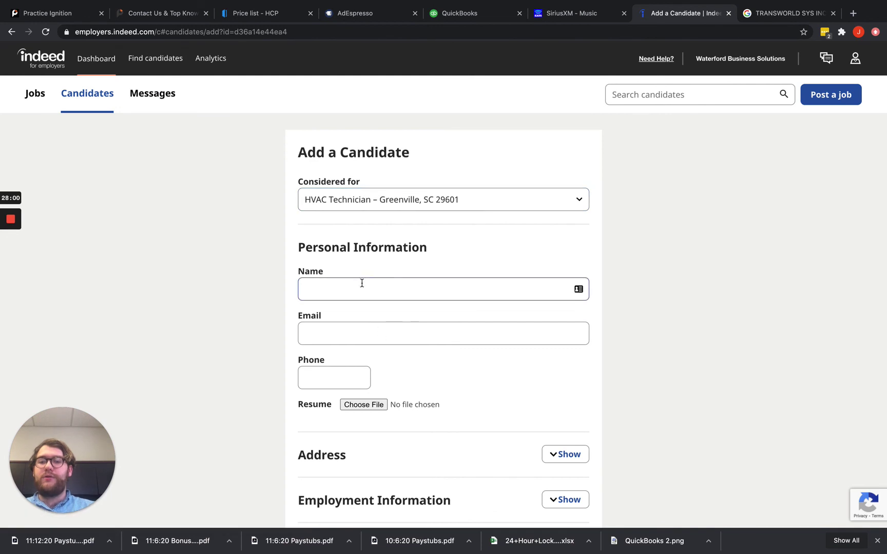
scroll(439, 372, down, 2)
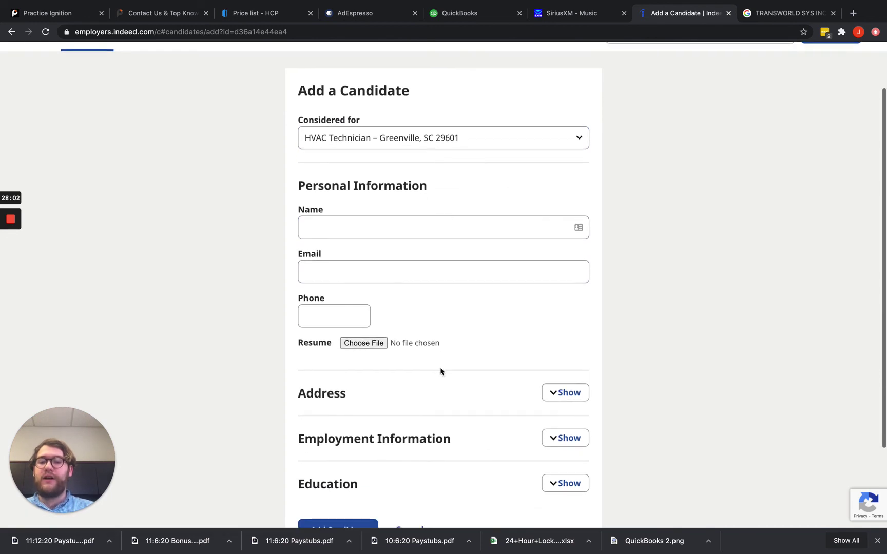
scroll(352, 406, down, 3)
scroll(443, 427, up, 3)
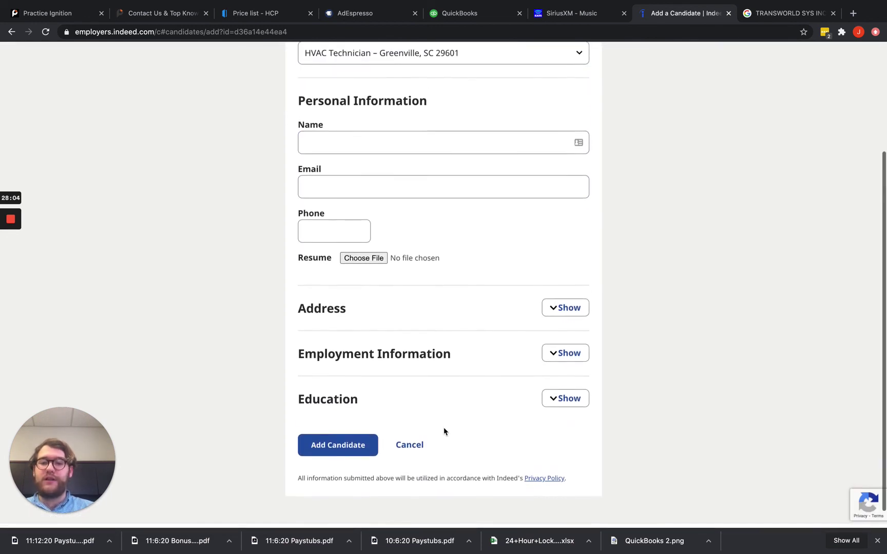
scroll(443, 427, up, 2)
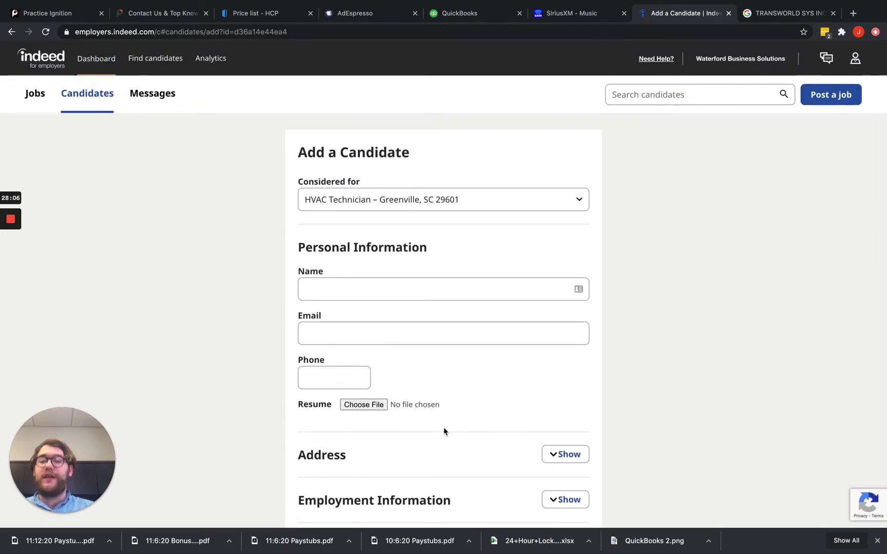
scroll(276, 372, left, 5)
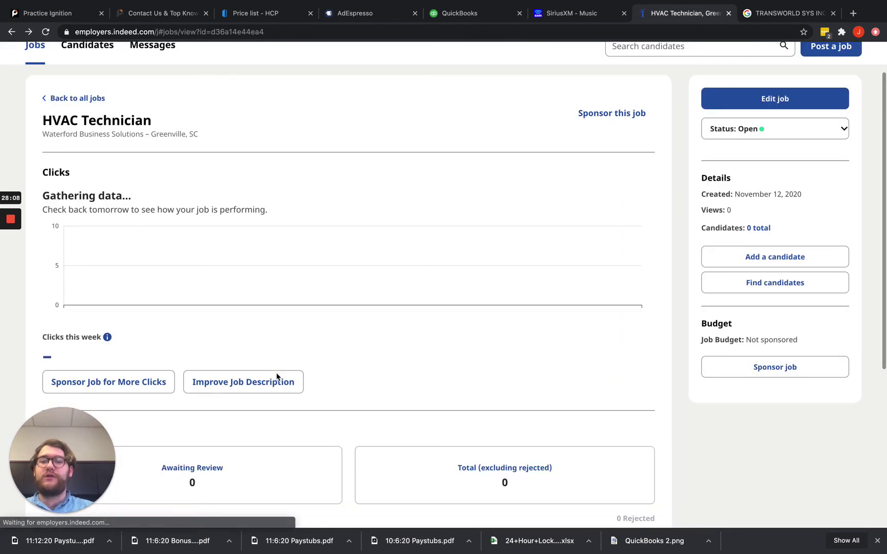
Review the candidate counts and job description on the HVAC Technician page, and return to the list of jobs.
scroll(313, 232, down, 3)
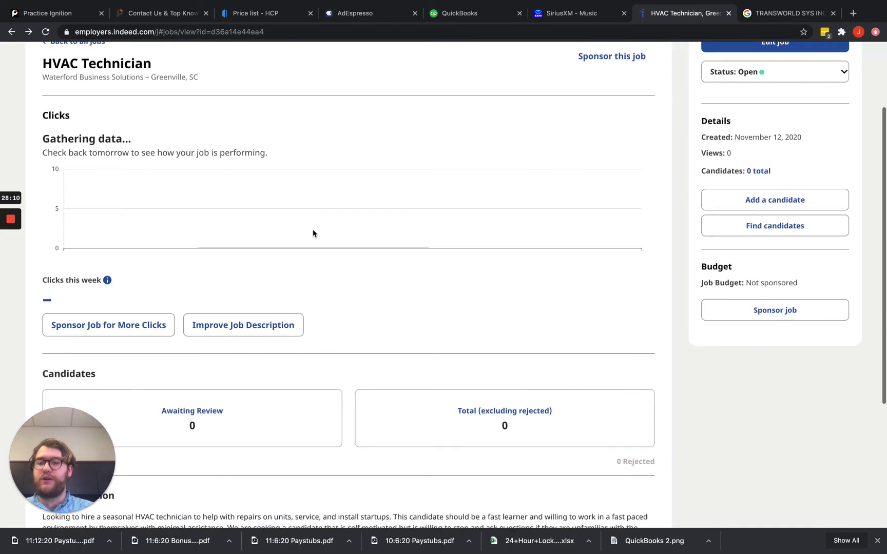
scroll(86, 288, down, 2)
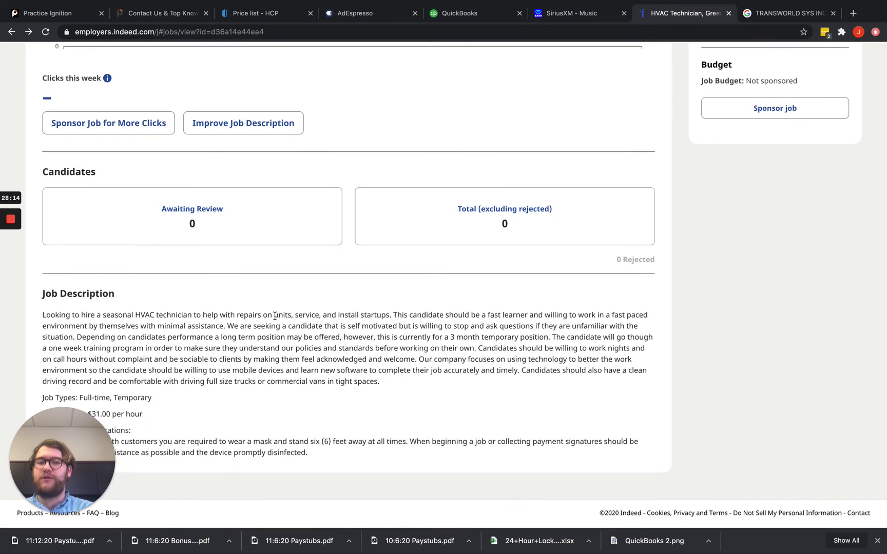
scroll(275, 316, up, 6)
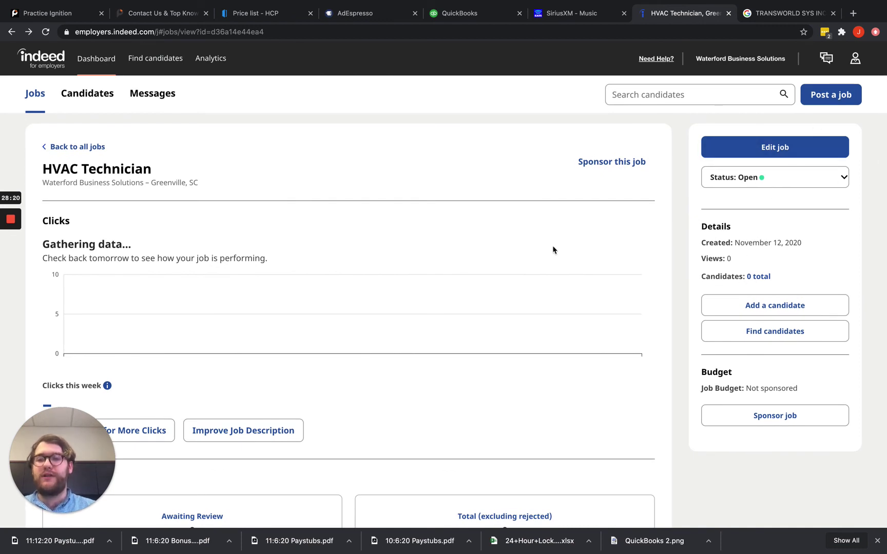
scroll(285, 254, left, 5)
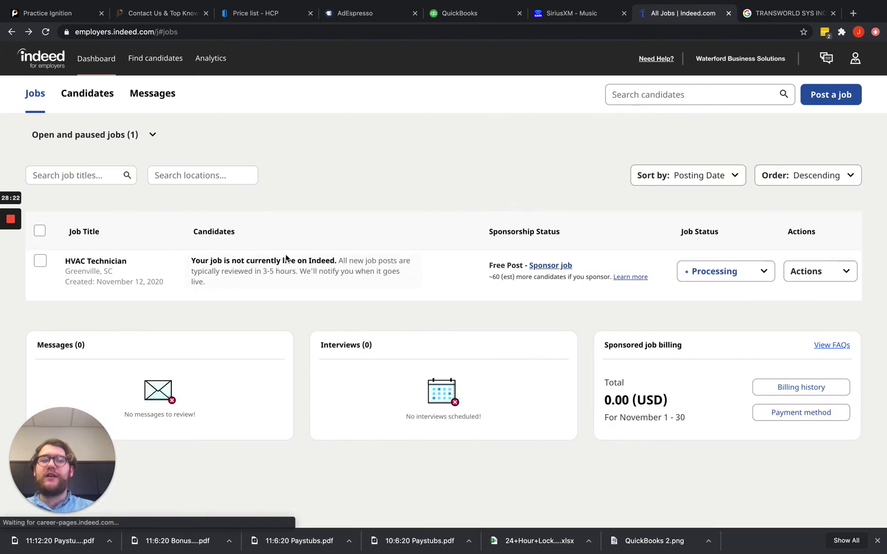
Close the HVAC Technician job posting from the jobs list and confirm the closure.
click(846, 272)
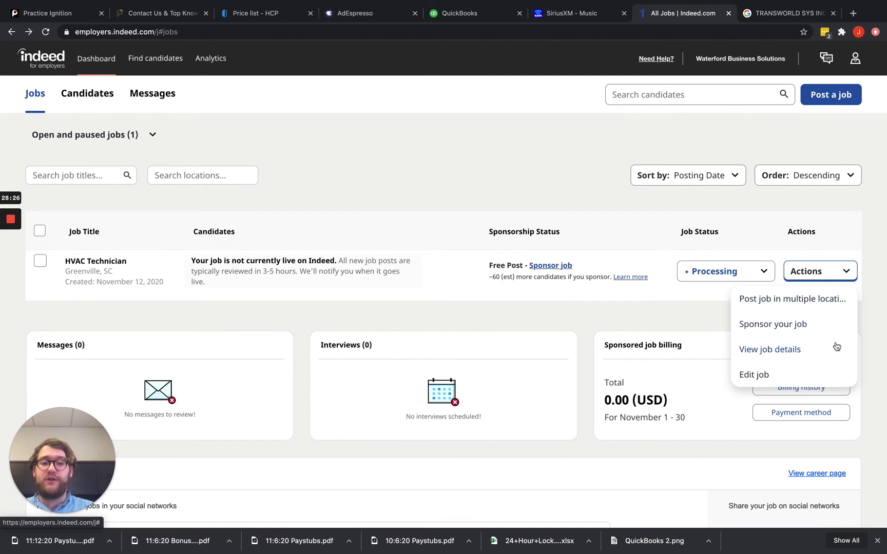
click(40, 261)
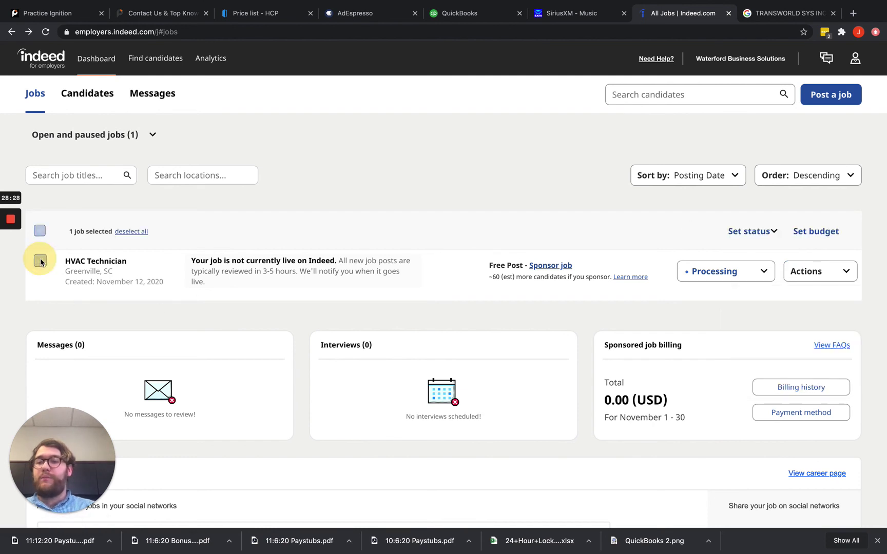
click(775, 232)
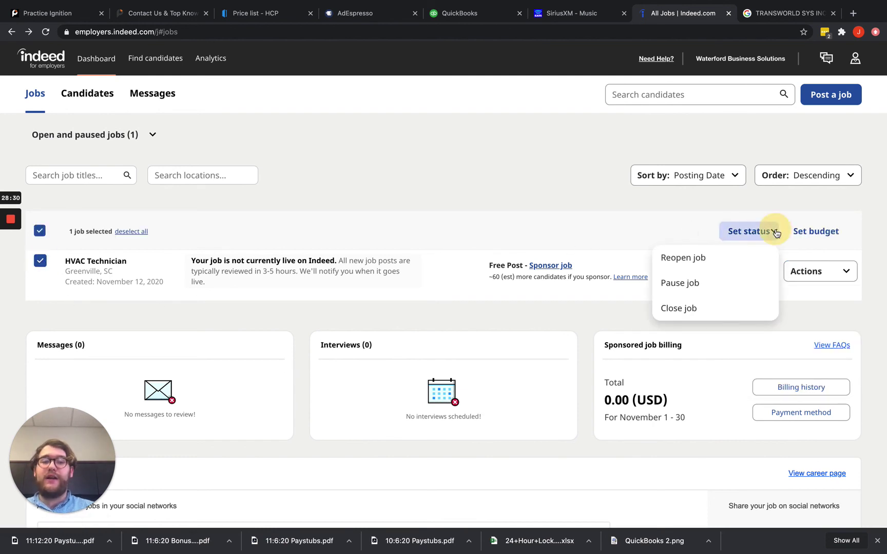
click(676, 308)
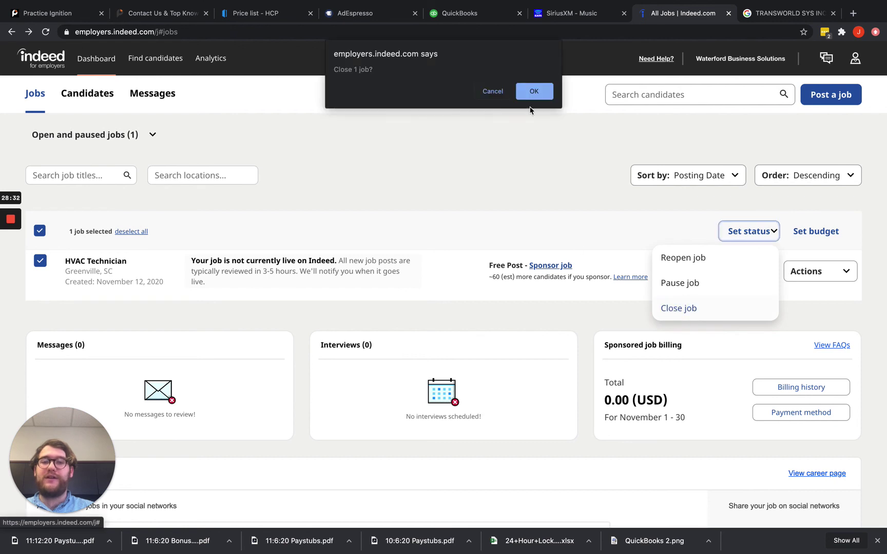
click(548, 90)
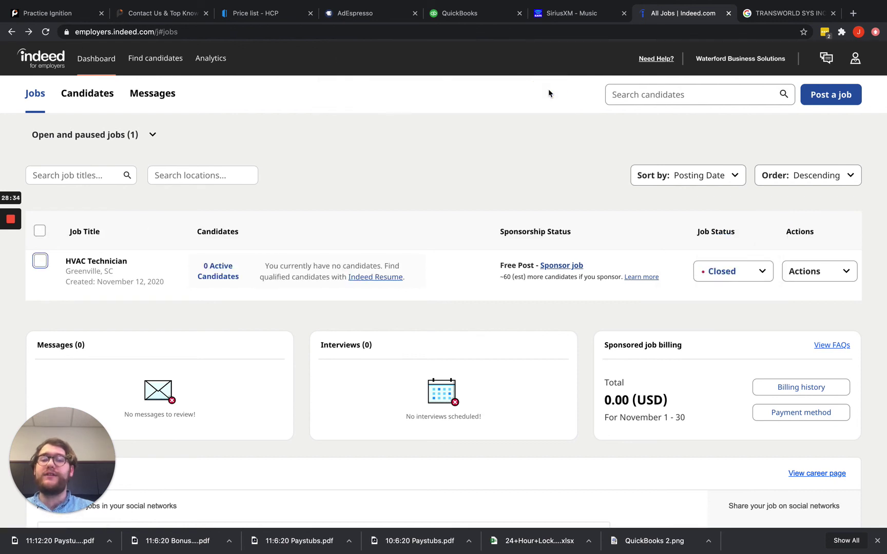